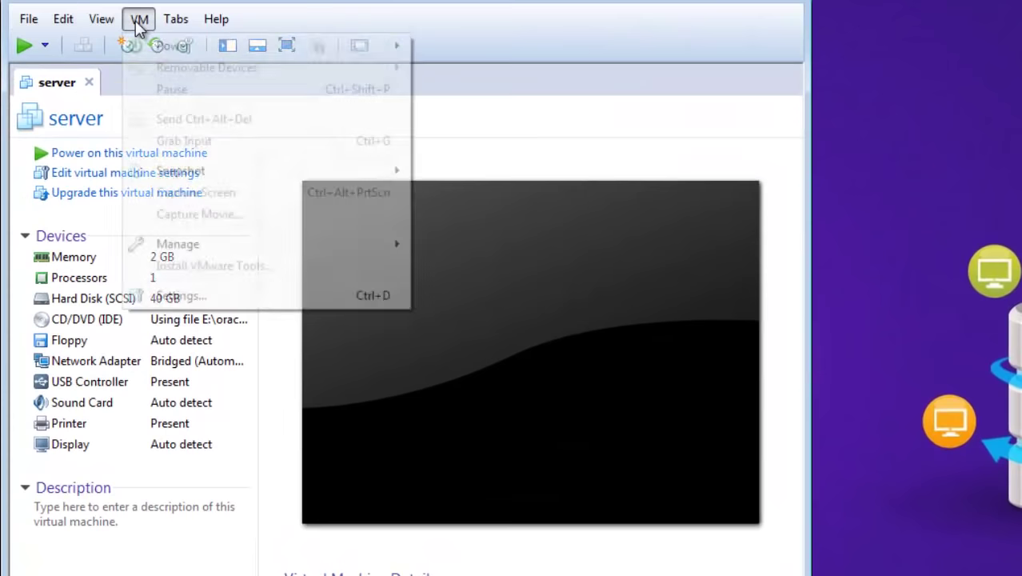
- From the Home tab, start a new virtual machine with the Typical configuration
mouse_move(176, 28)
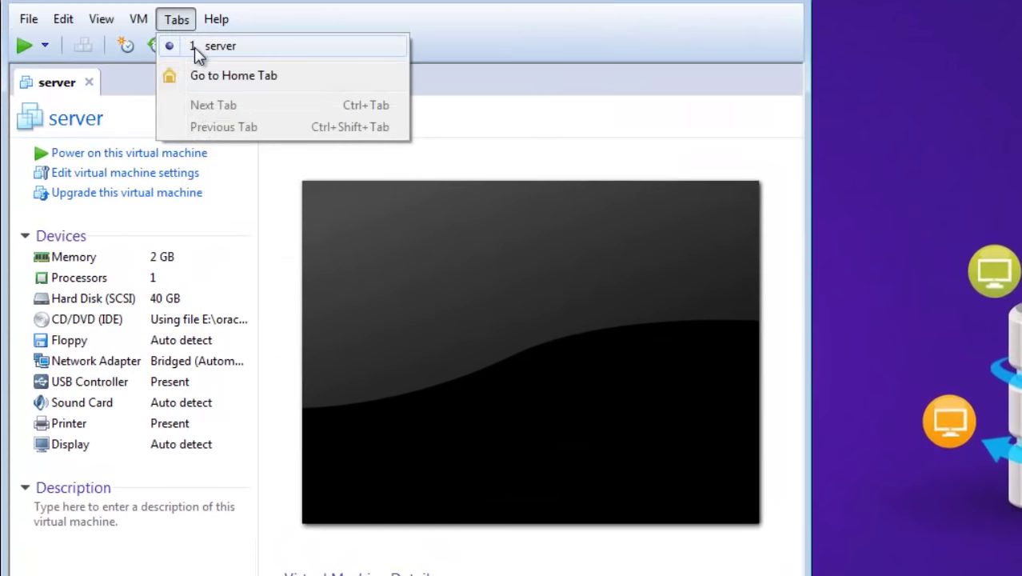
click(208, 77)
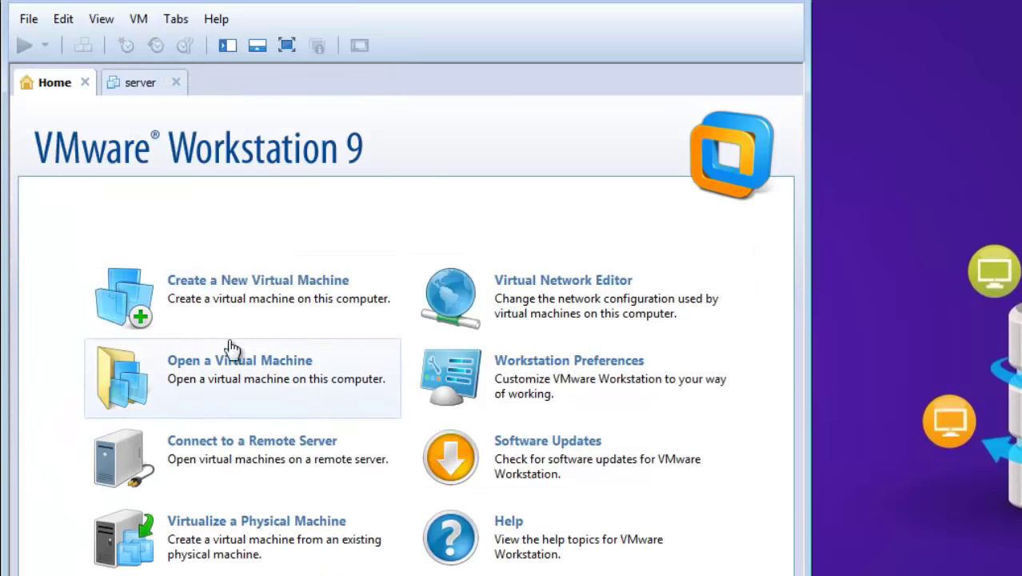
click(229, 288)
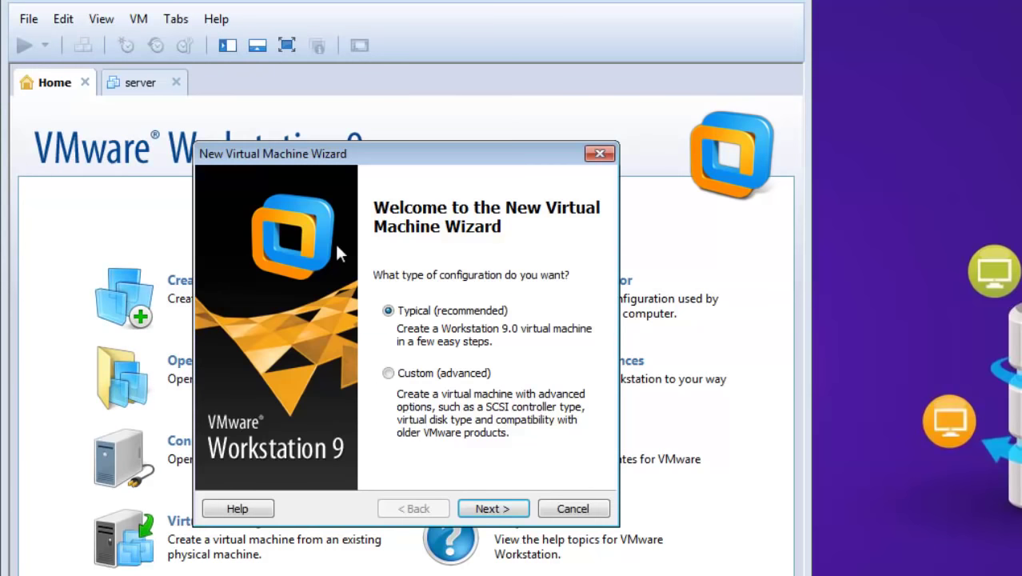
click(494, 510)
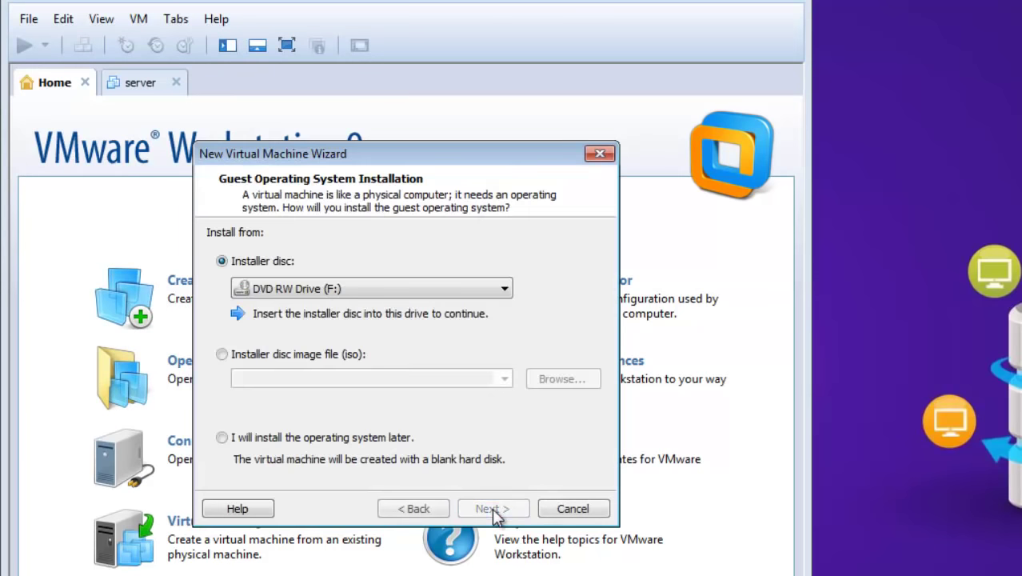
- Use ORACLE ENTERPRISE LINUX 5.8 from E:\oracle & linux software, tutorial & script as the installer ISO
click(305, 356)
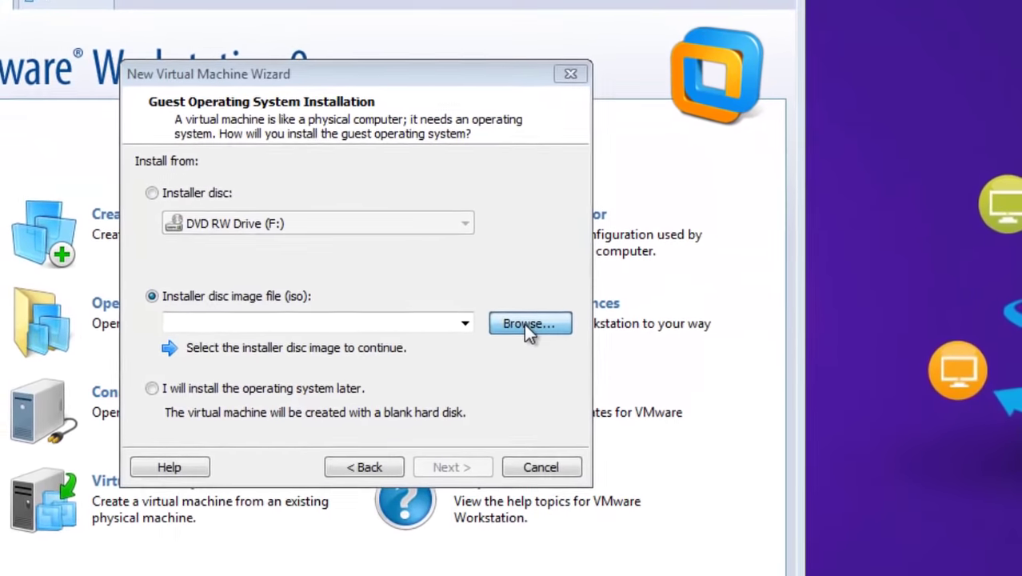
click(524, 323)
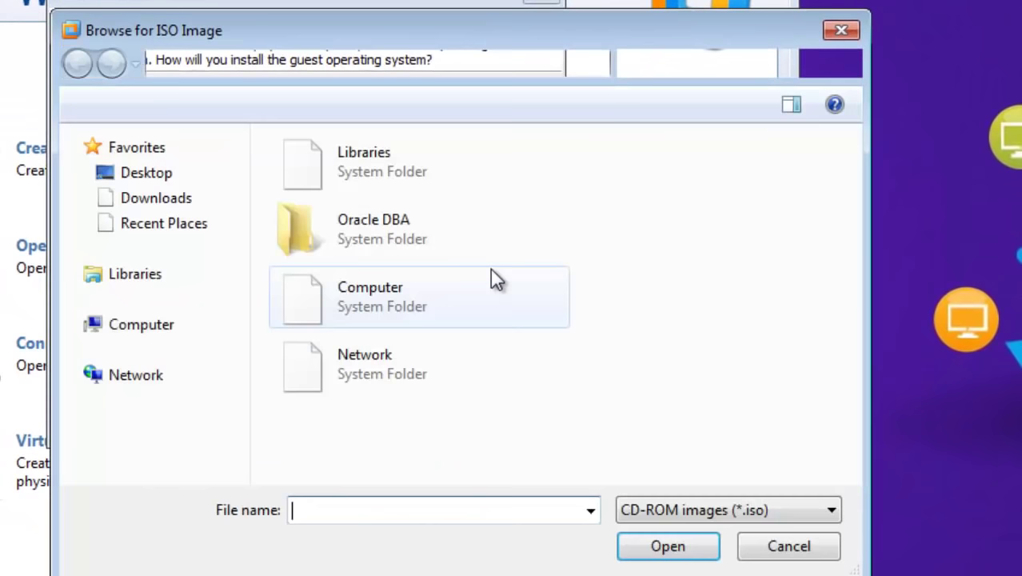
double_click(372, 318)
double_click(400, 336)
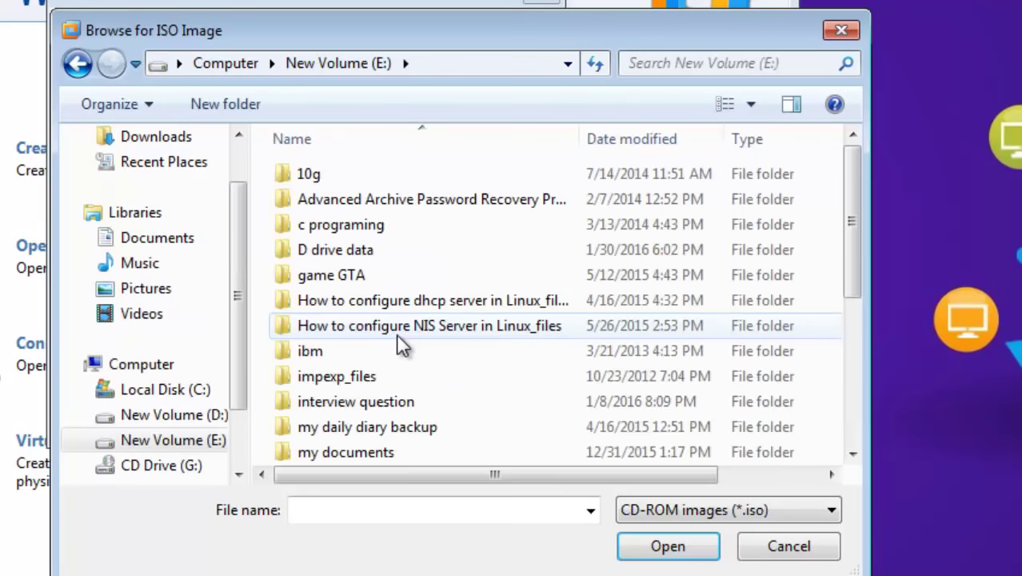
scroll(402, 337, down, 3)
scroll(400, 338, down, 1)
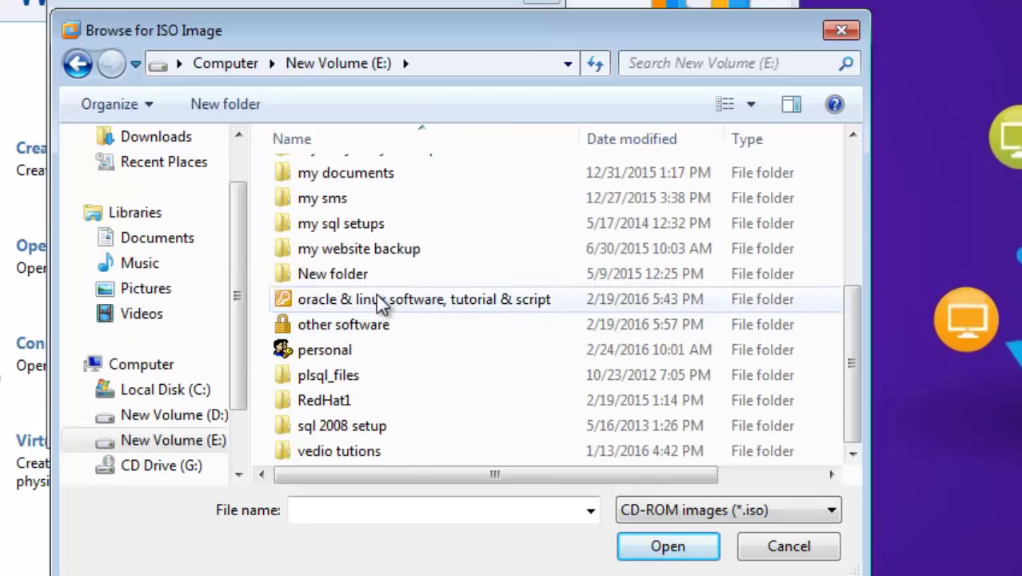
double_click(373, 299)
scroll(380, 304, down, 5)
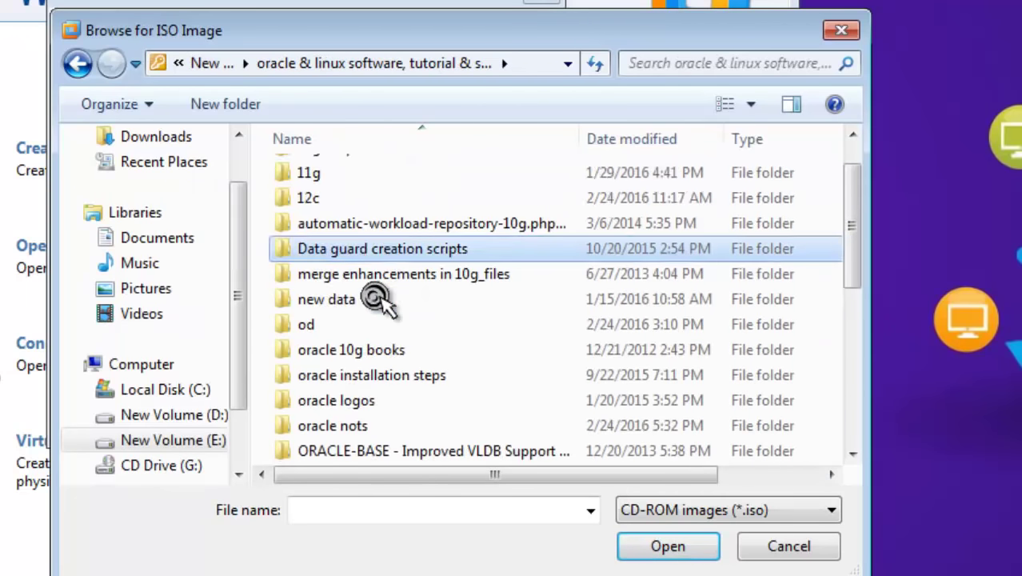
scroll(382, 304, down, 1)
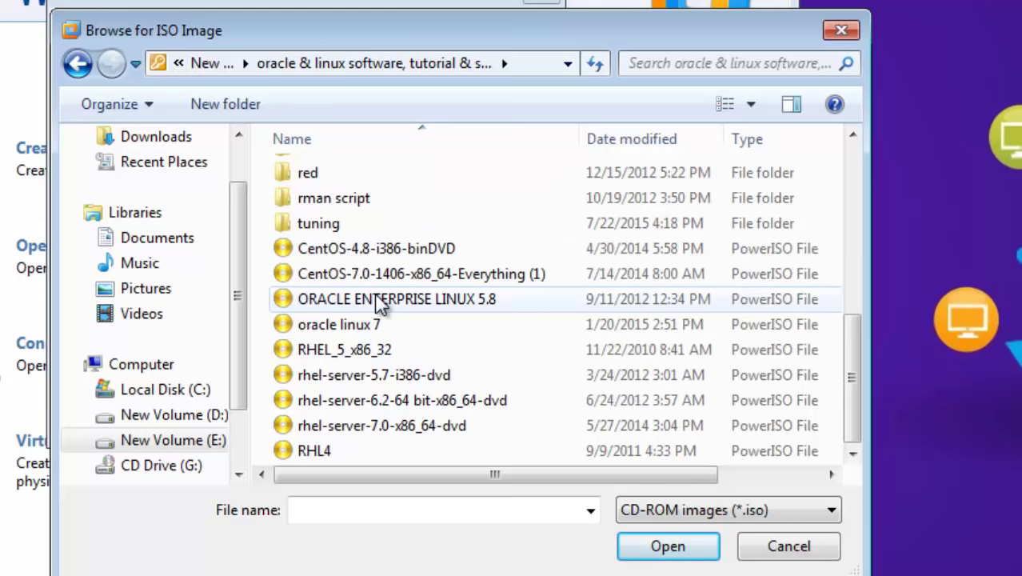
click(456, 309)
double_click(456, 308)
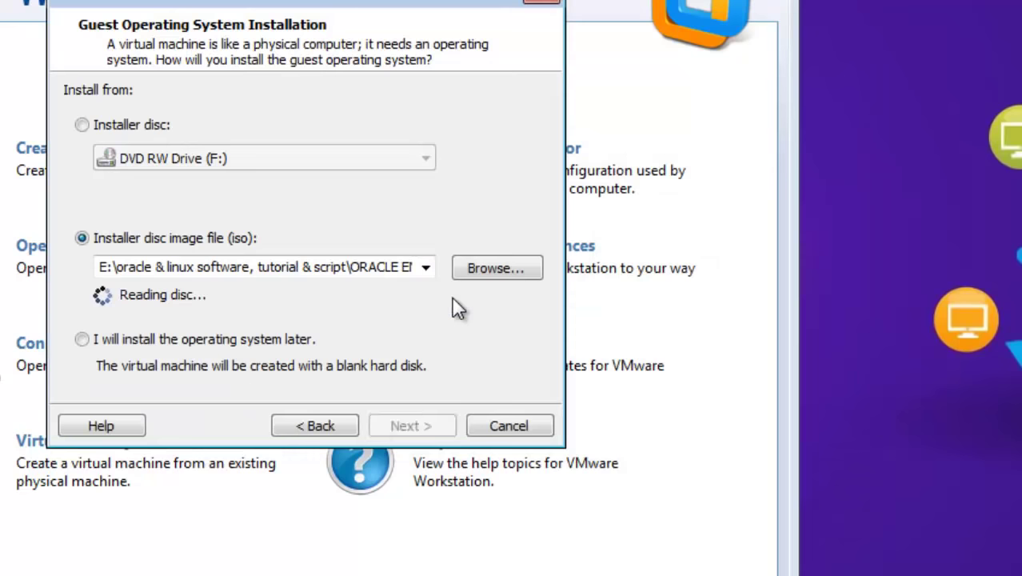
- Choose to install the OS later, select Linux as guest OS, and scroll its version list
click(84, 339)
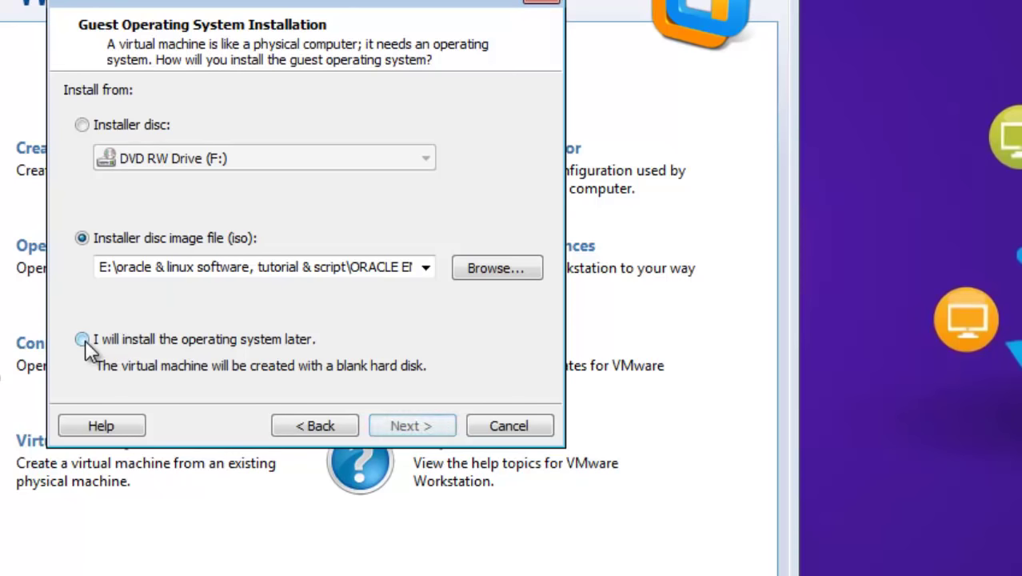
click(408, 424)
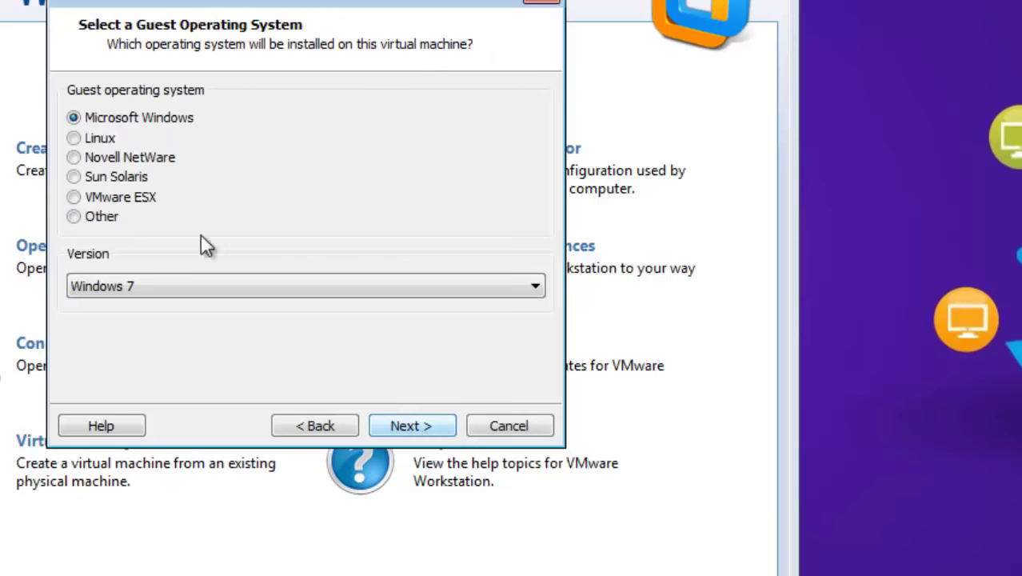
click(97, 135)
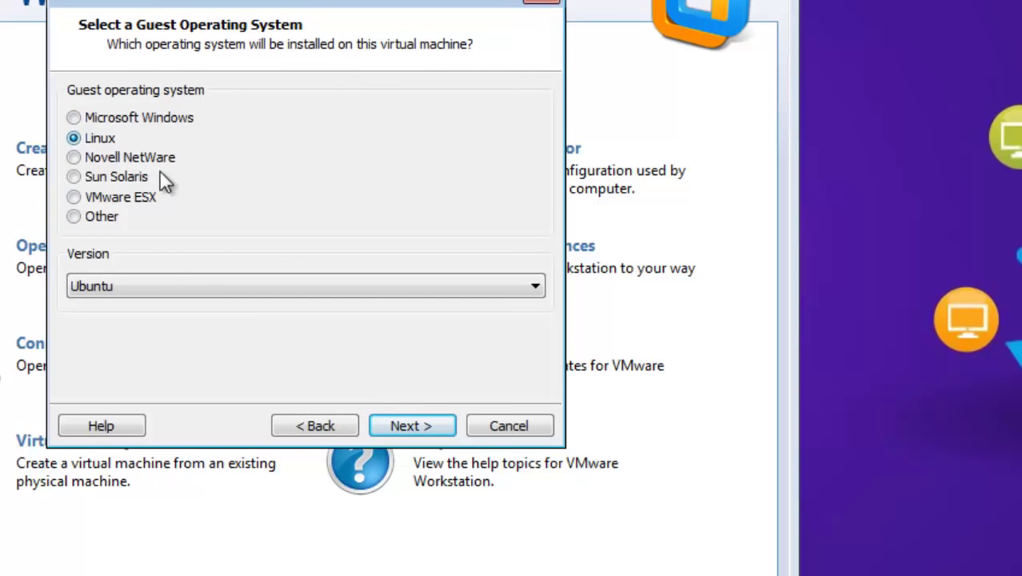
click(203, 289)
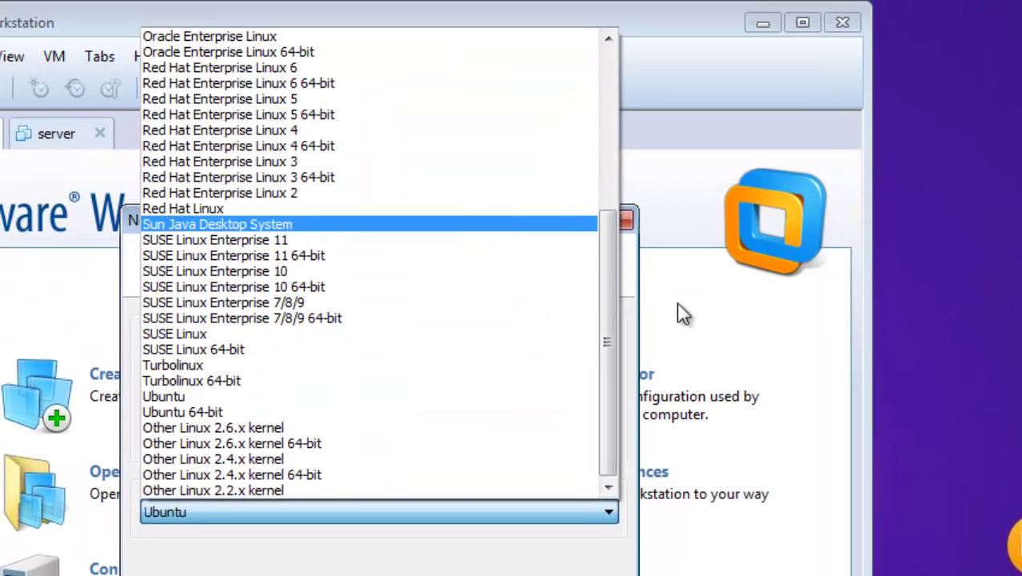
drag(609, 307, 607, 240)
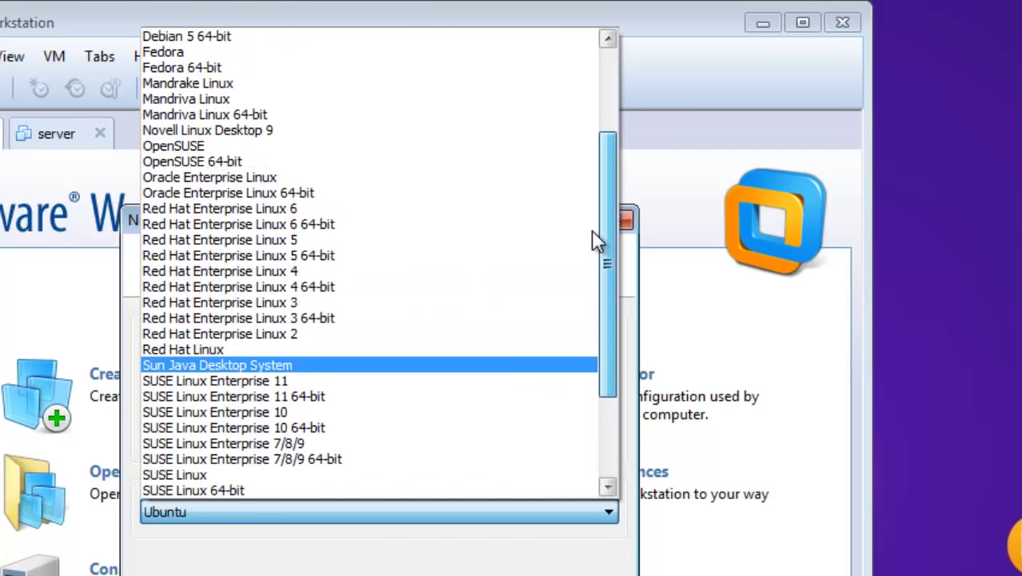
- Pick Oracle Enterprise Linux as the version and browse to drive D: for the location
click(303, 181)
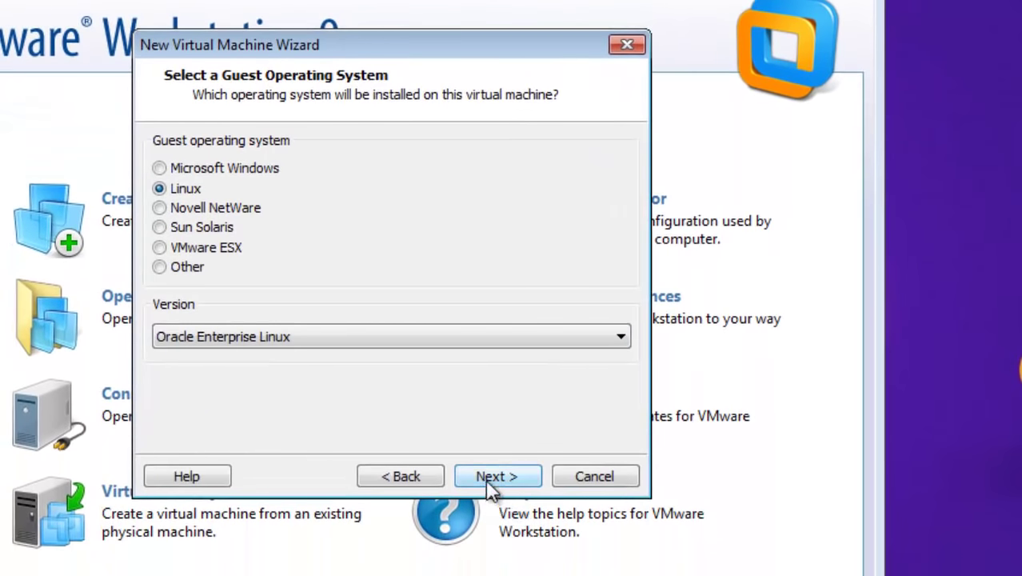
click(490, 478)
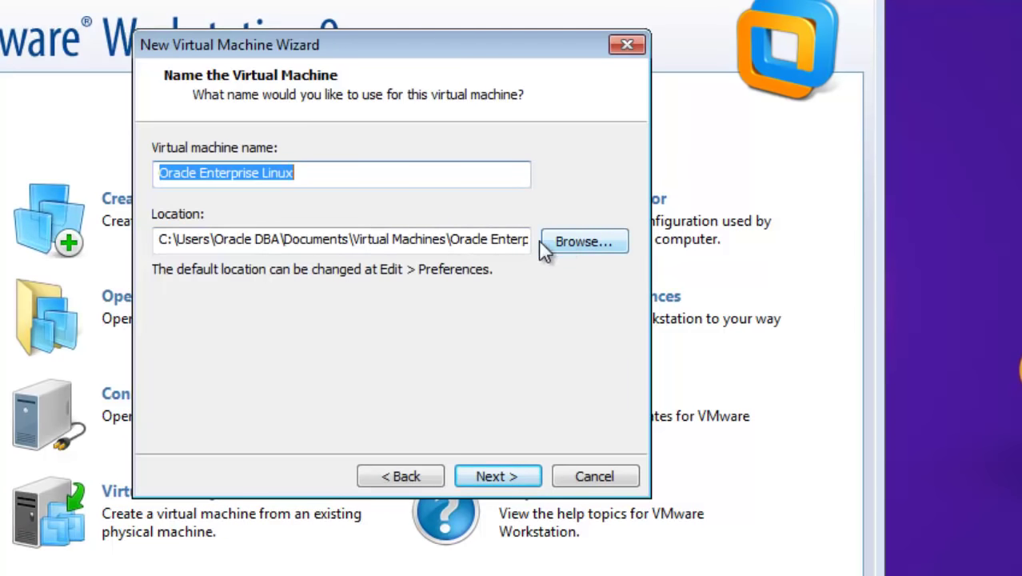
click(582, 242)
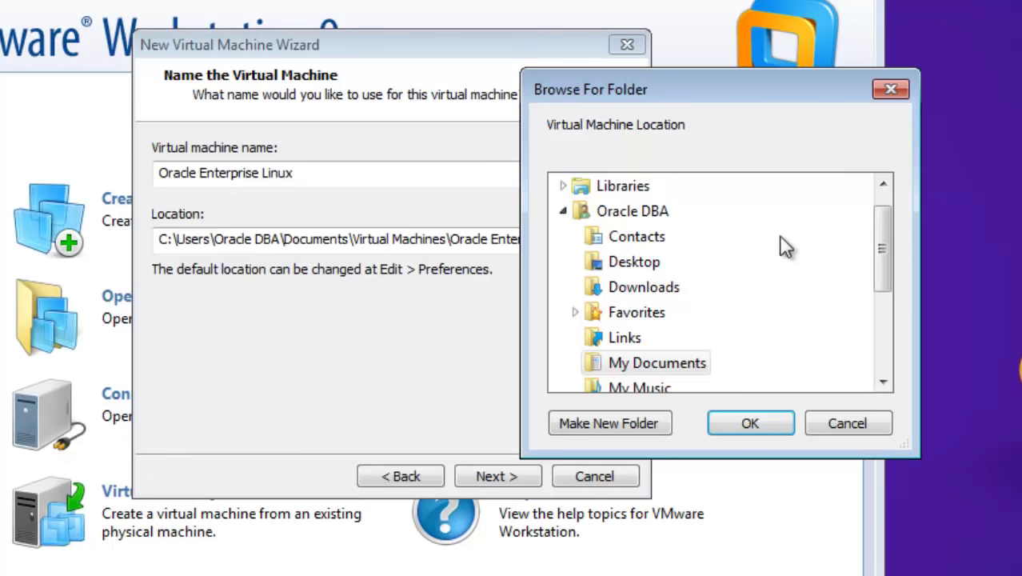
drag(884, 244, 885, 319)
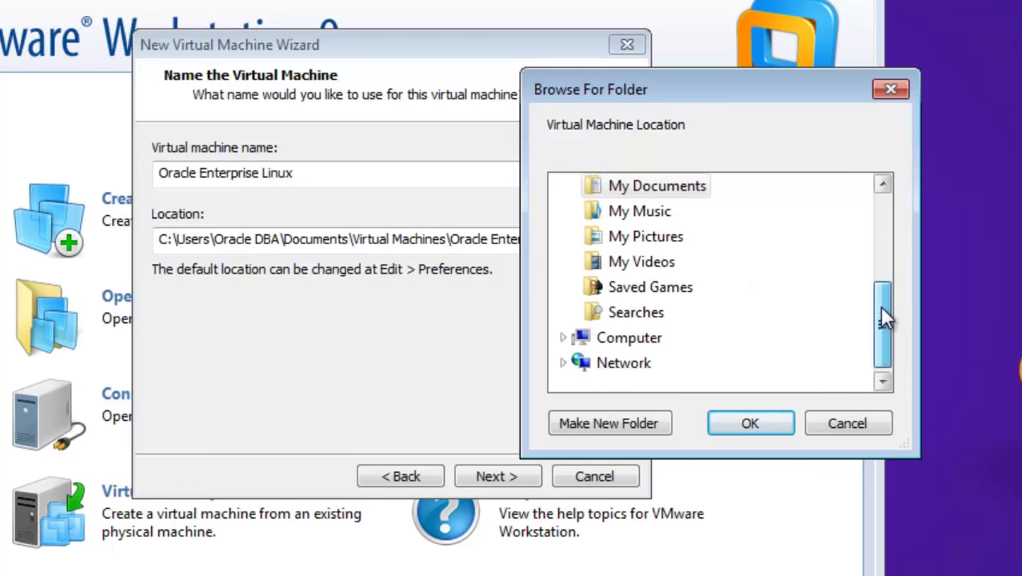
click(564, 339)
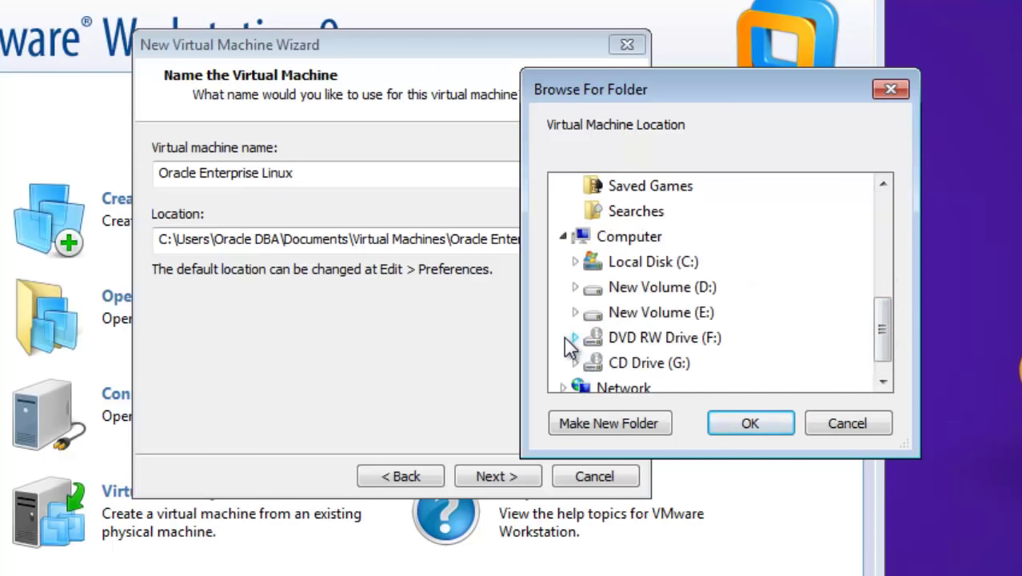
click(662, 293)
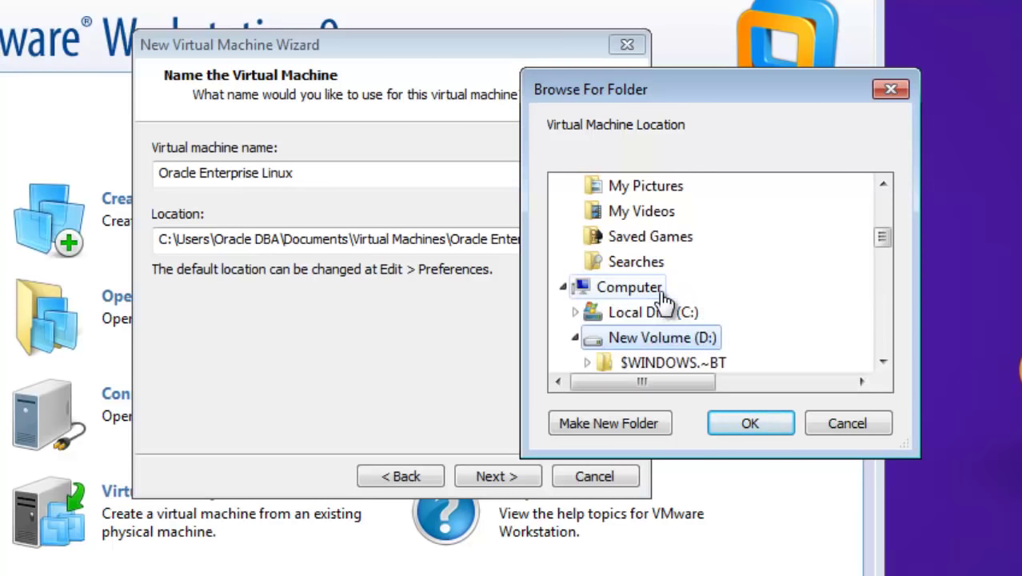
- Store the machine in a new folder D:\ora_asm_rdbms and name it asm+rdbms
click(598, 419)
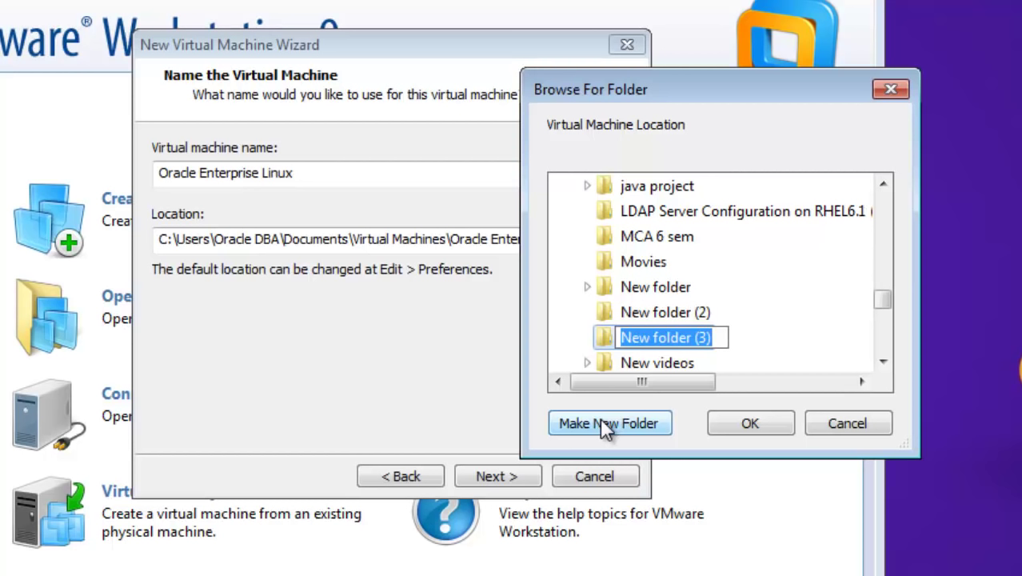
text(ora)
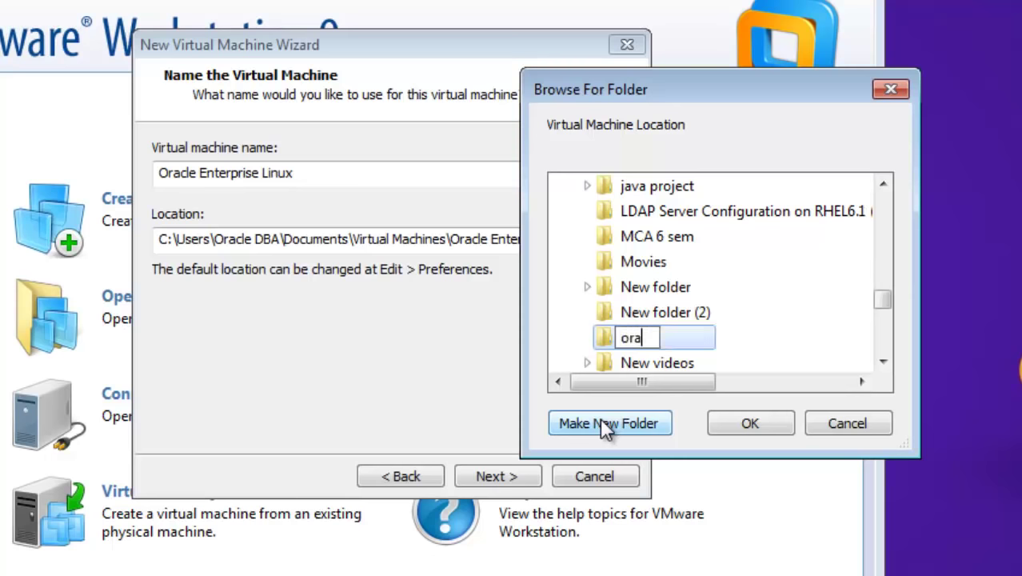
text(_asm)
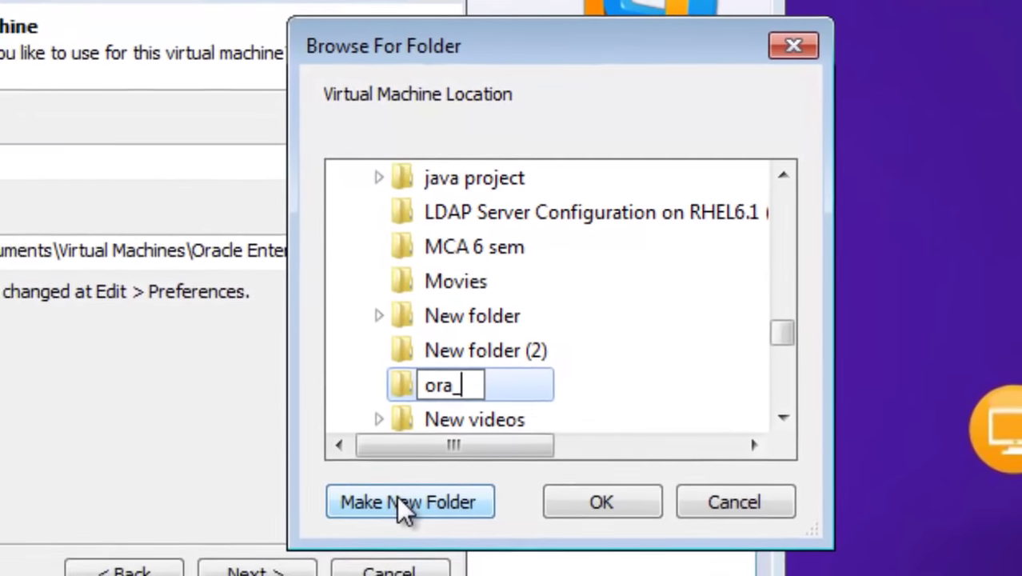
text(_rd)
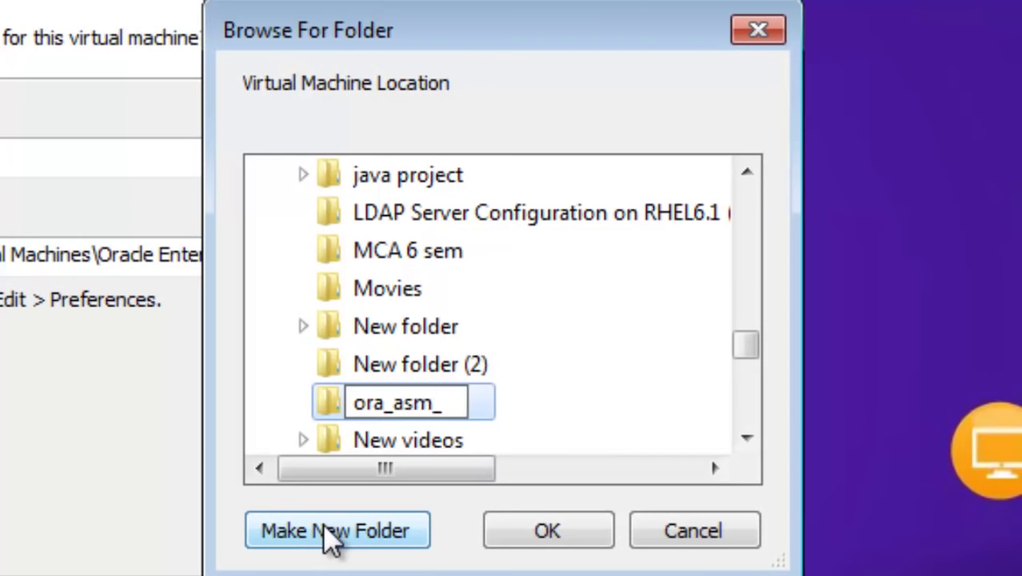
text(bms)
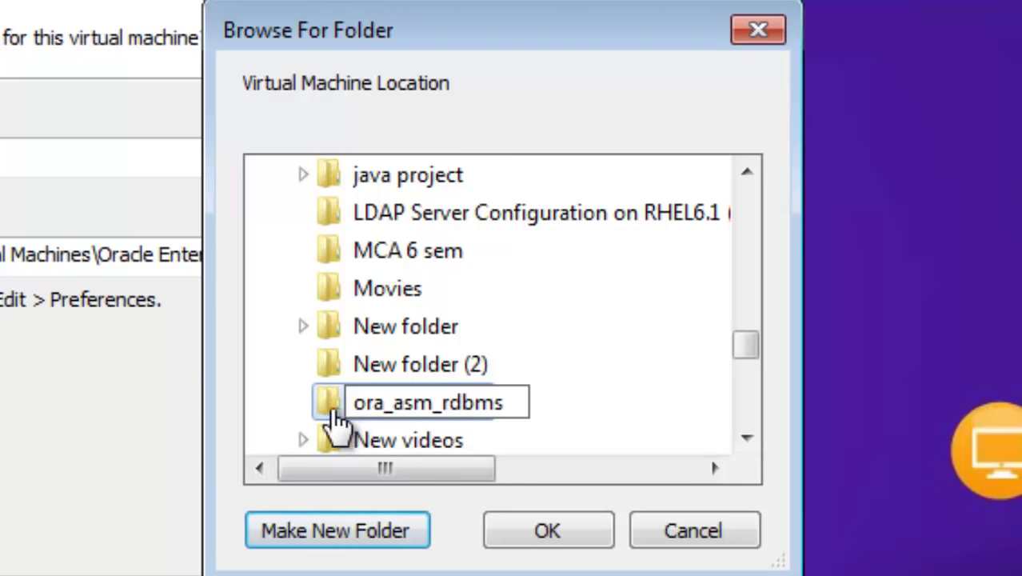
click(336, 409)
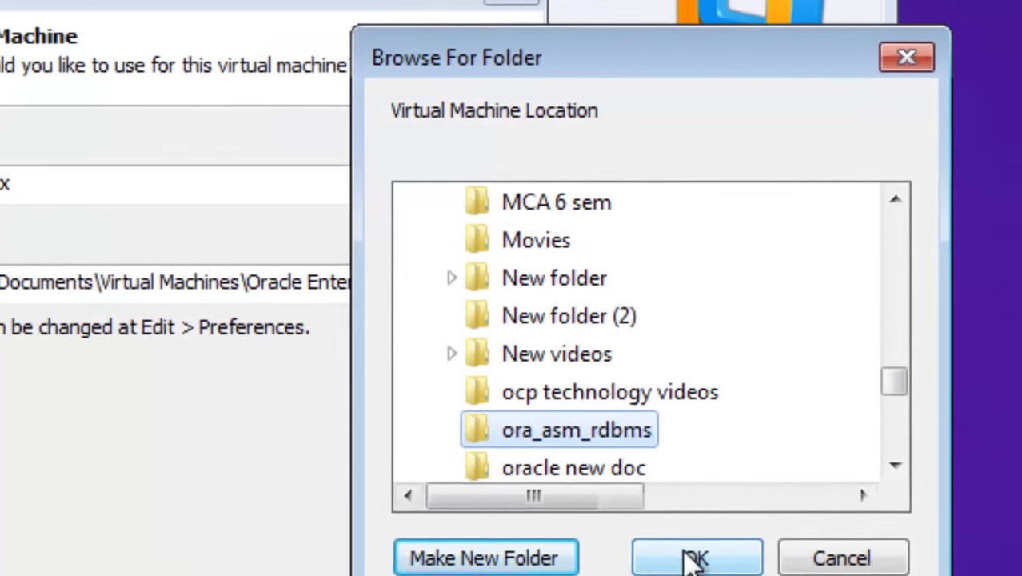
click(547, 530)
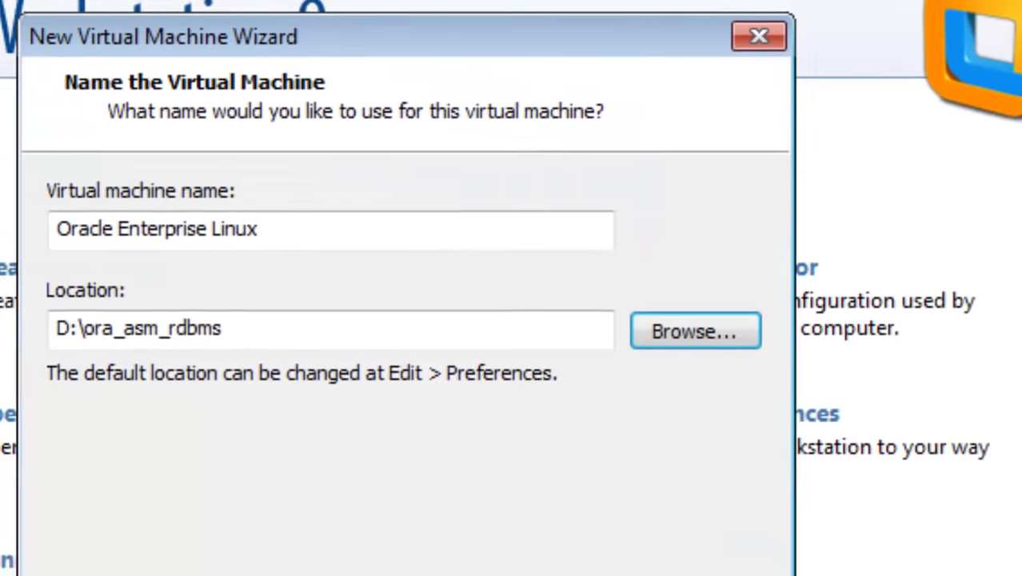
key(shift+Home)
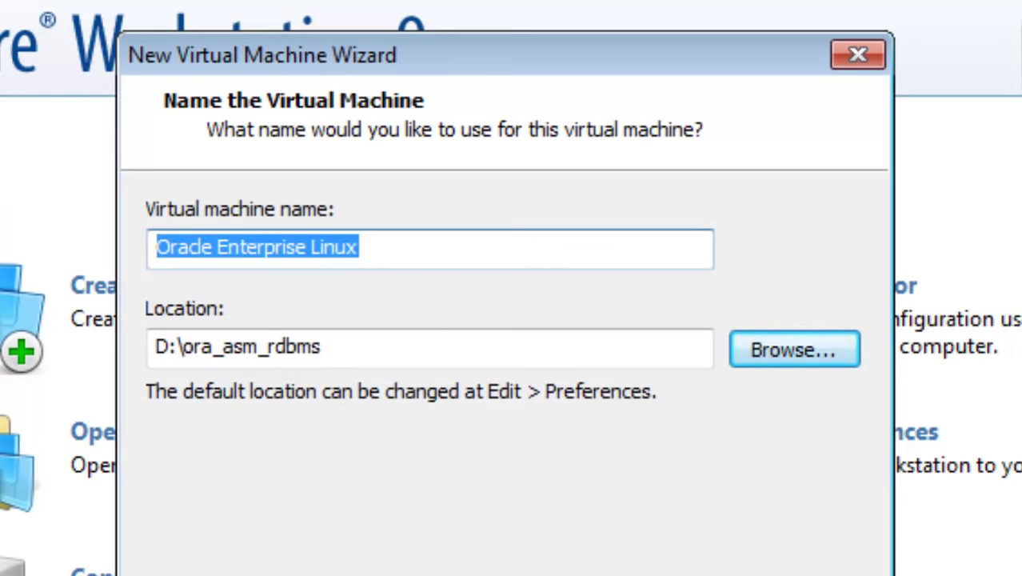
text(asm)
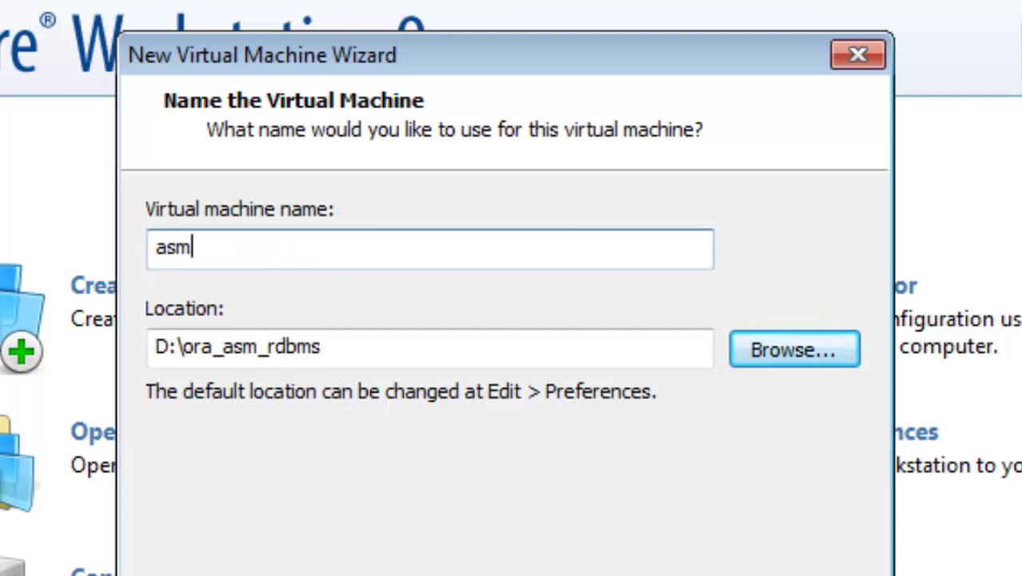
text(+rdbms)
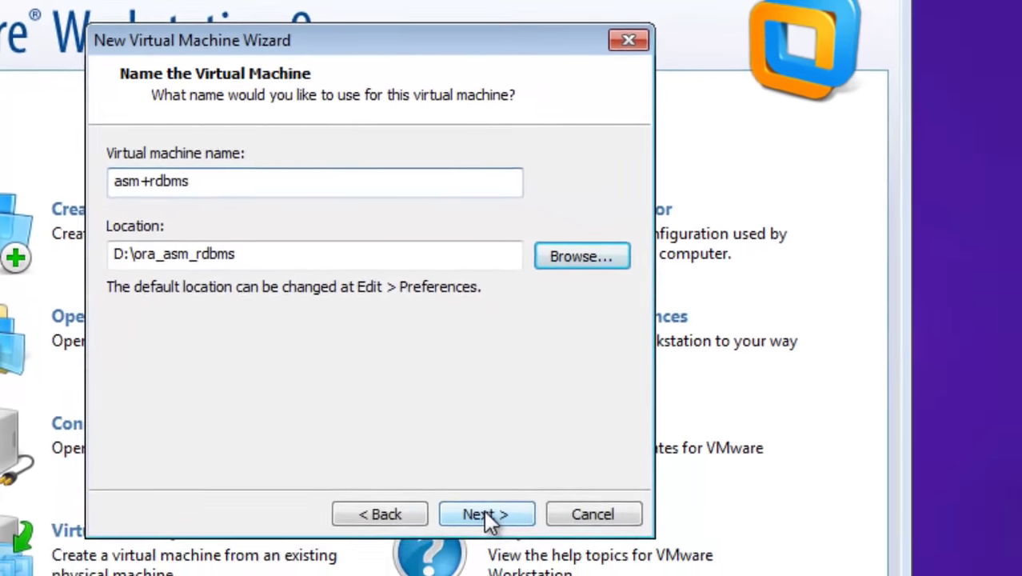
- Set the maximum disk size to 50 GB, stored as a single file, and reach the summary
click(457, 482)
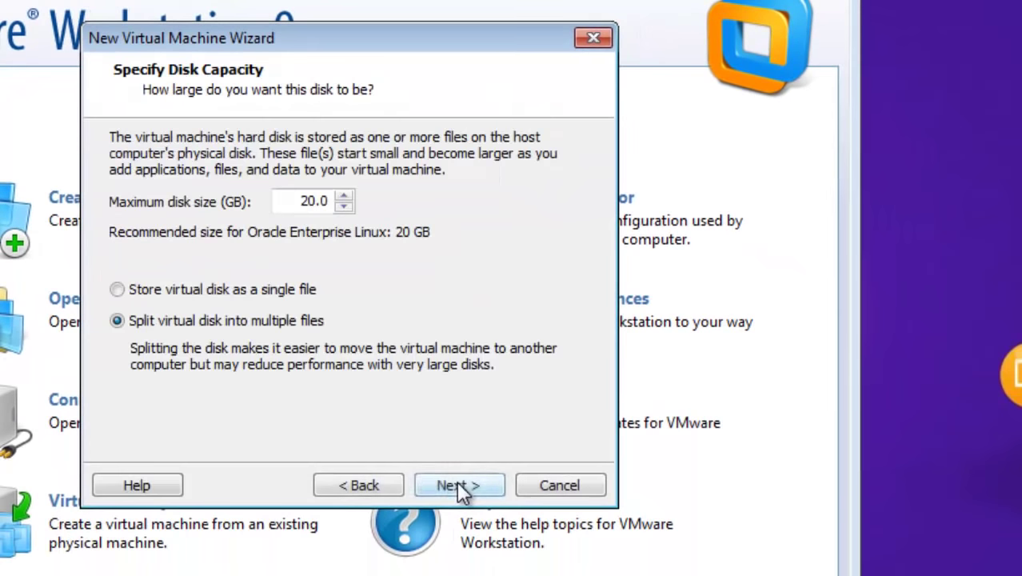
drag(276, 201, 340, 202)
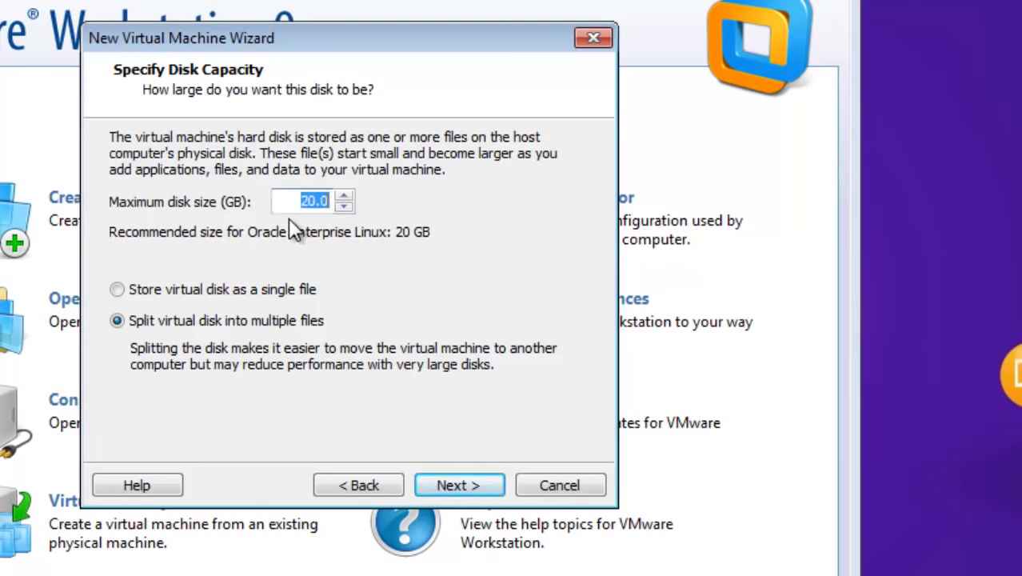
text(50)
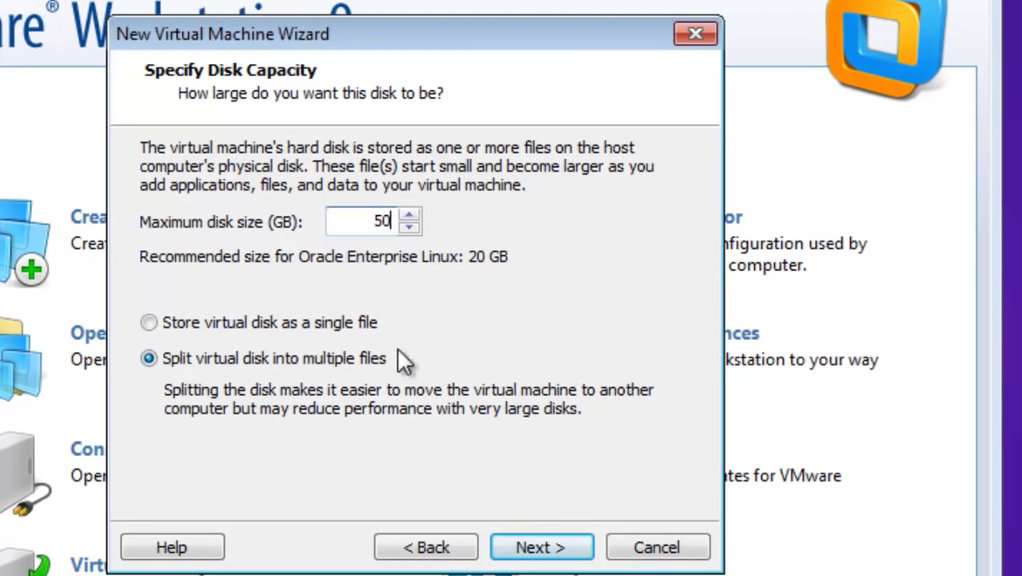
click(150, 321)
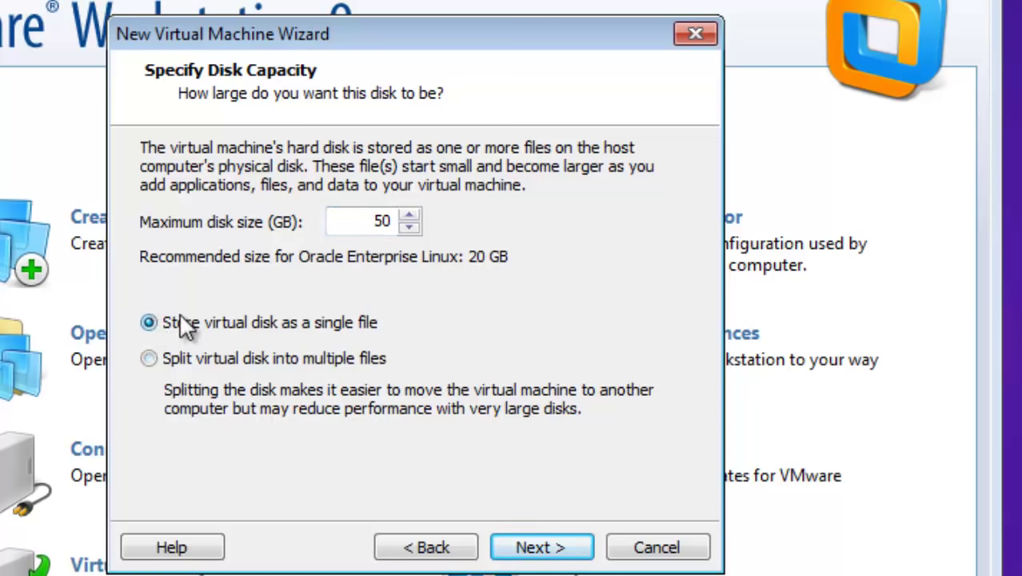
click(541, 547)
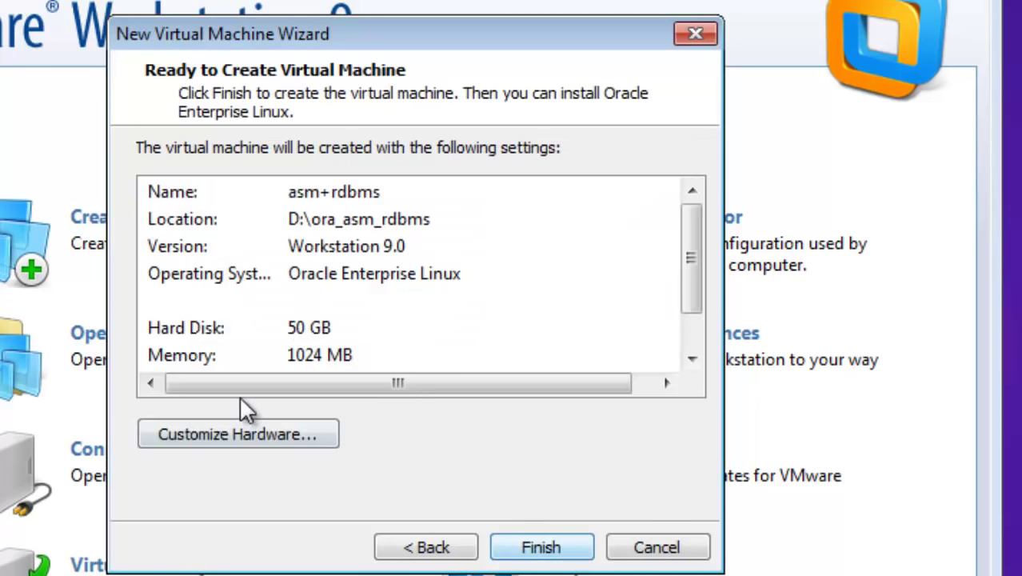
- Raise memory to 2048 MB and switch the CD/DVD drive to use an ISO image file
click(214, 432)
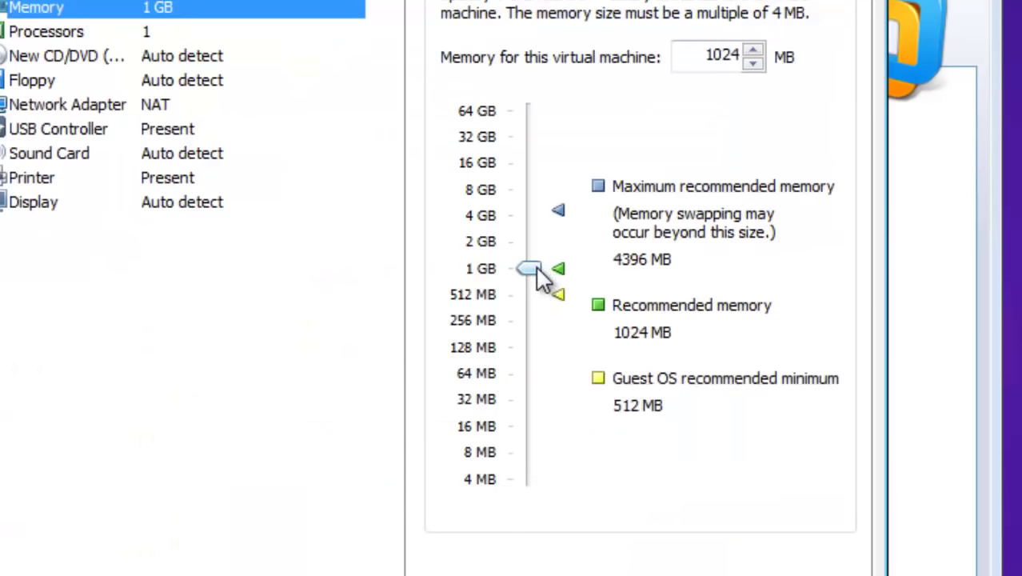
drag(536, 261, 529, 240)
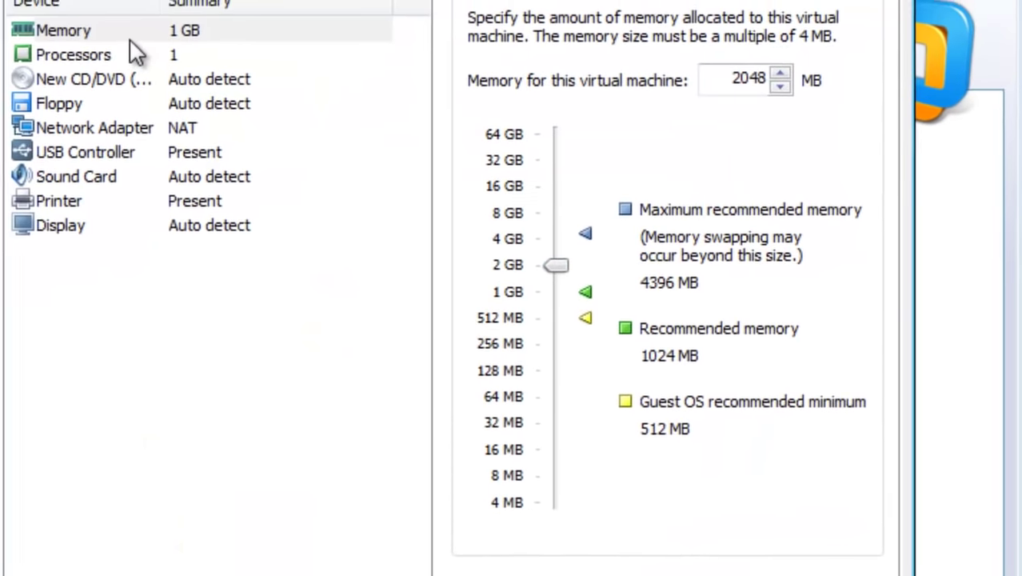
click(72, 55)
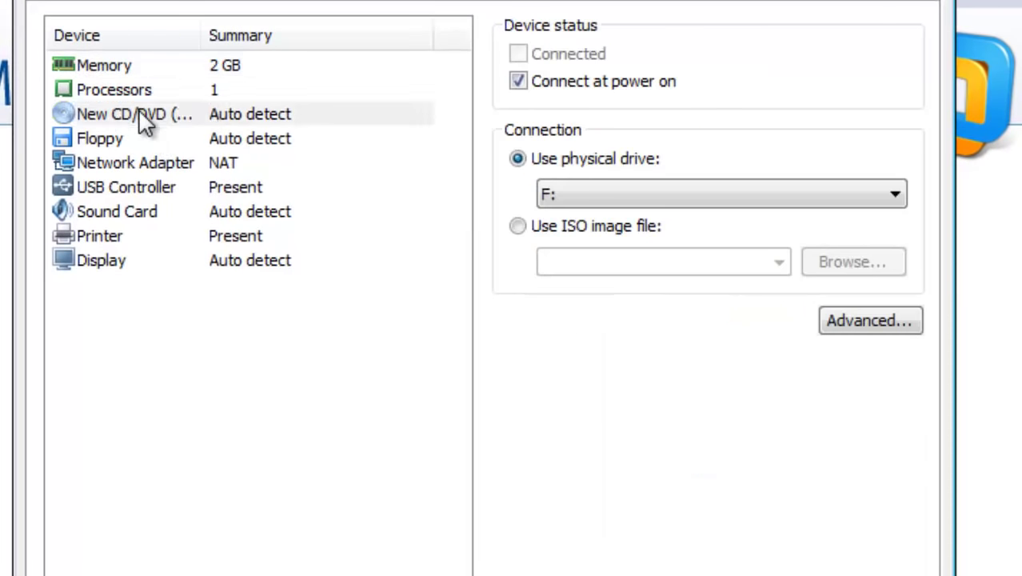
click(139, 112)
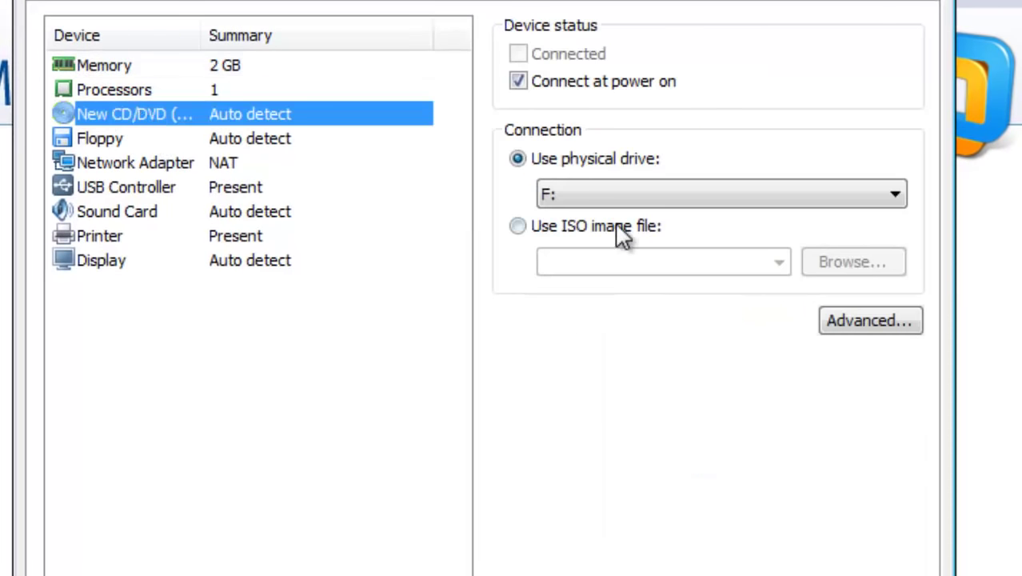
click(596, 226)
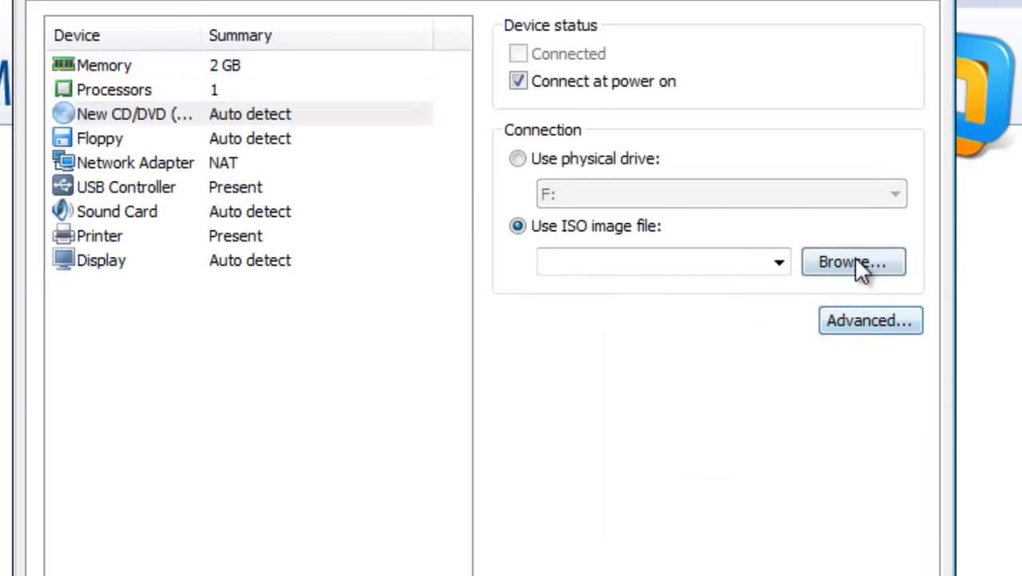
- Attach the ORACLE ENTERPRISE LINUX 5.8 ISO from drive E: and close the hardware settings
click(856, 262)
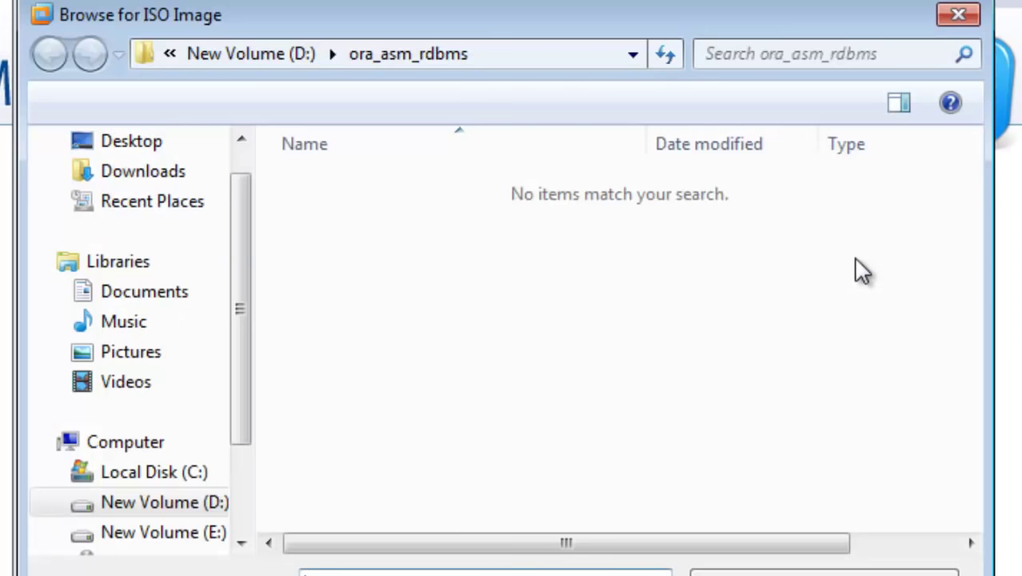
click(200, 530)
scroll(438, 385, down, 4)
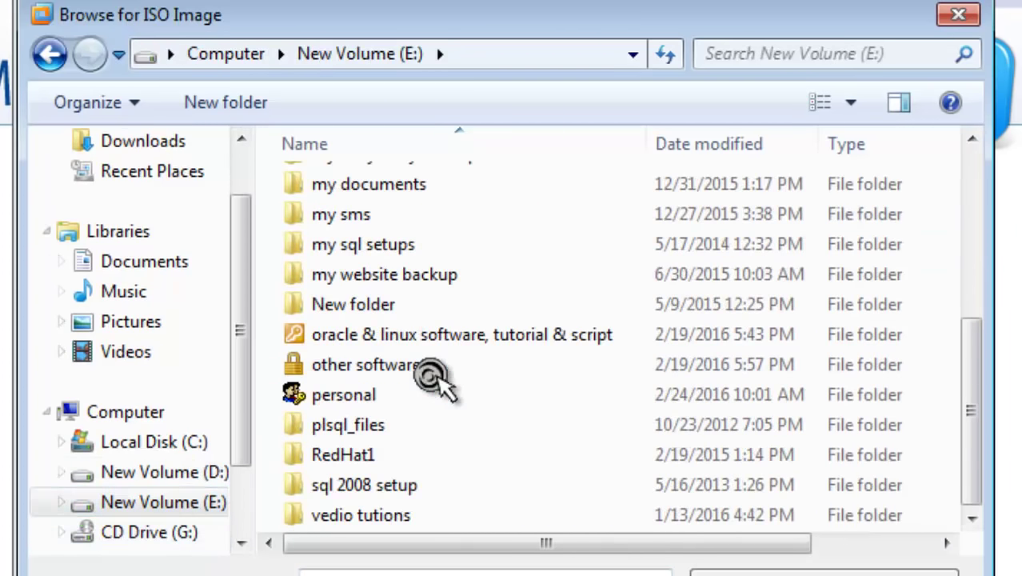
double_click(428, 349)
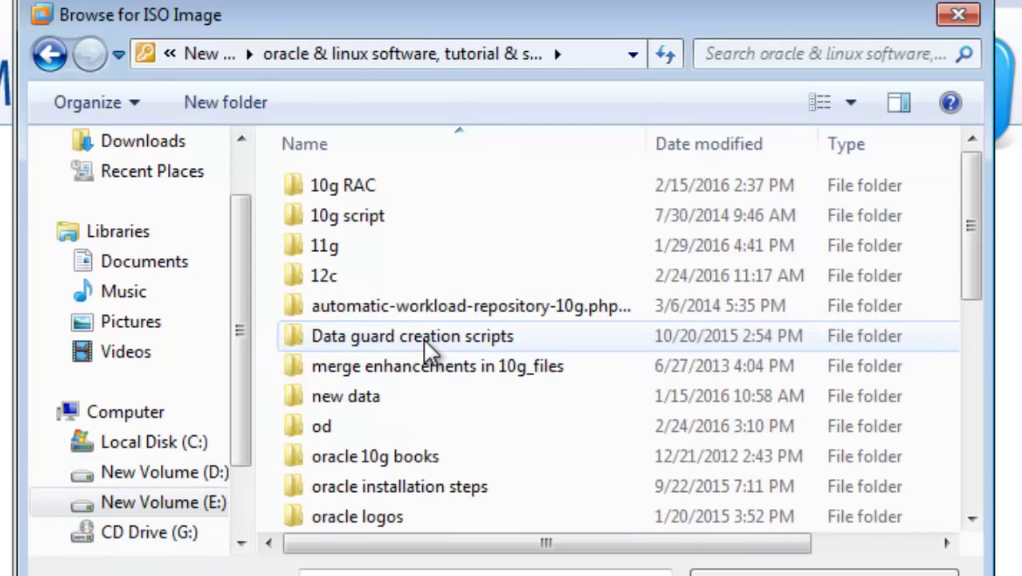
scroll(419, 390, down, 5)
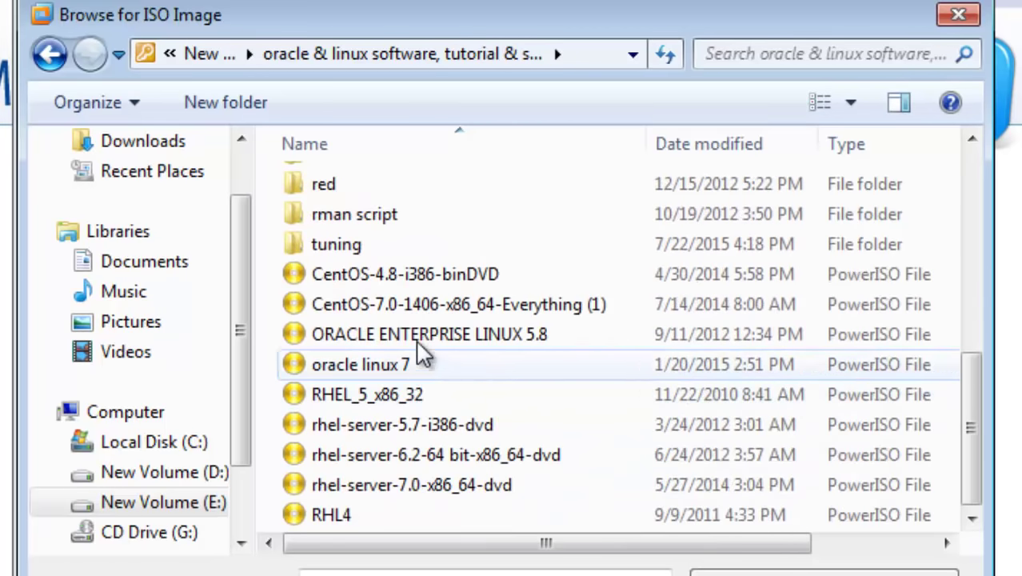
double_click(433, 333)
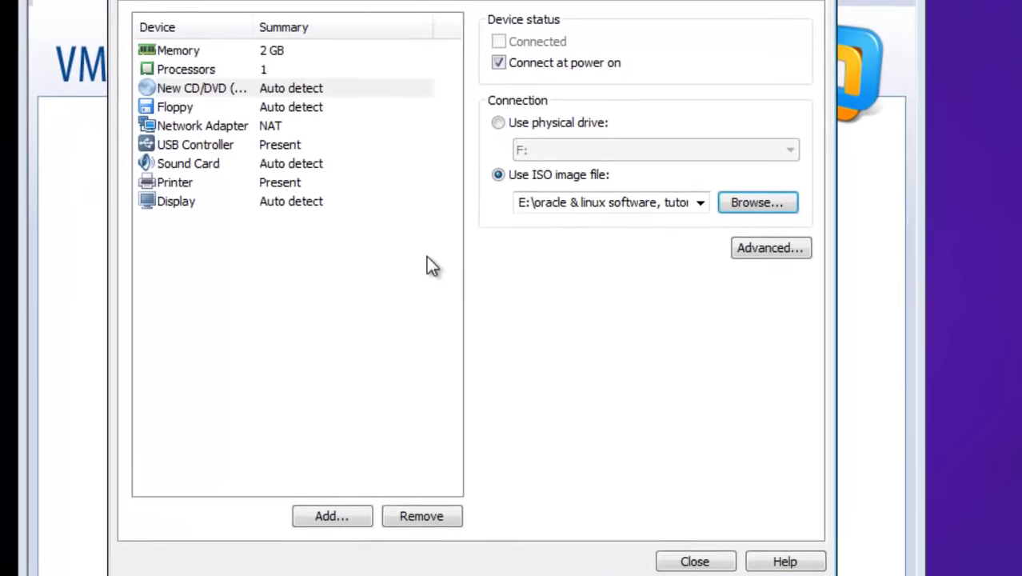
click(683, 537)
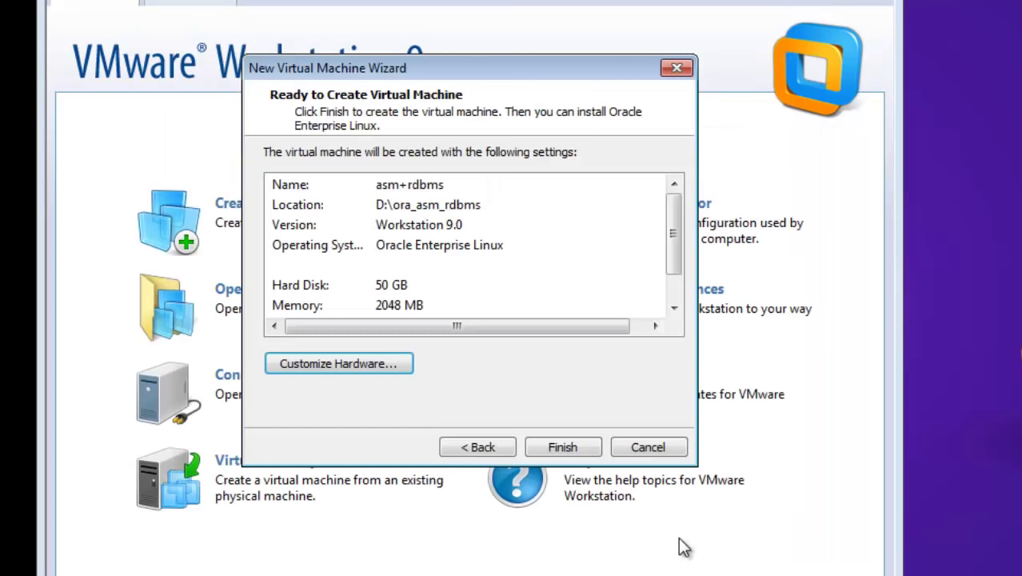
- Create the asm+rdbms virtual machine and power it on to boot the Oracle Linux disc
click(557, 448)
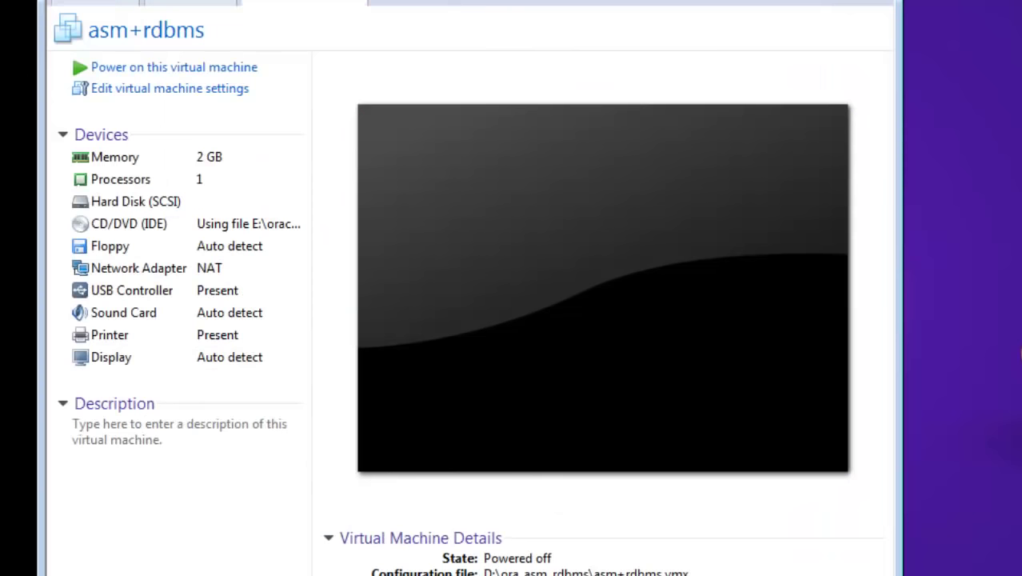
click(141, 74)
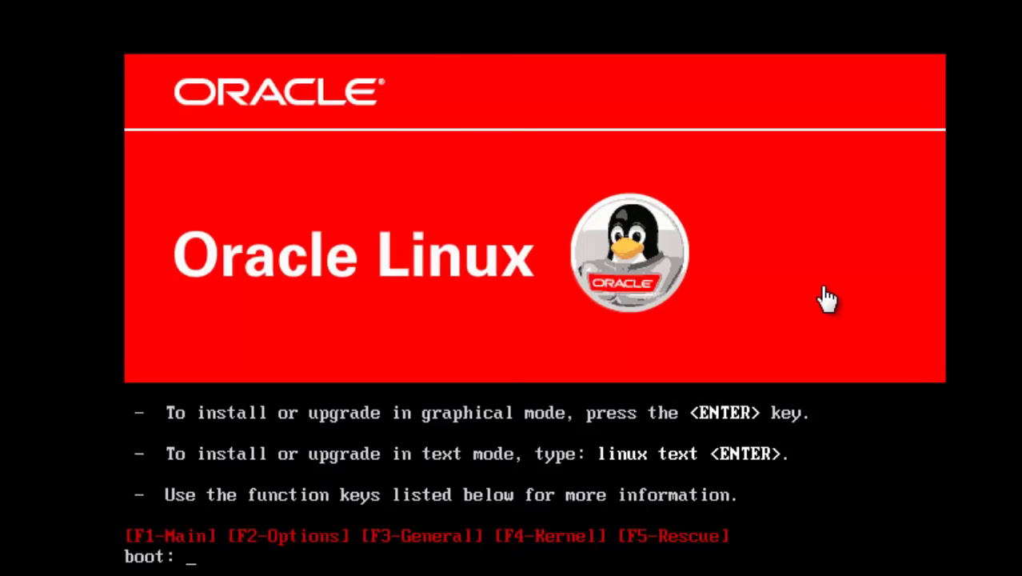
- Start the graphical installation at the boot prompt and skip the CD media test
key(Return)
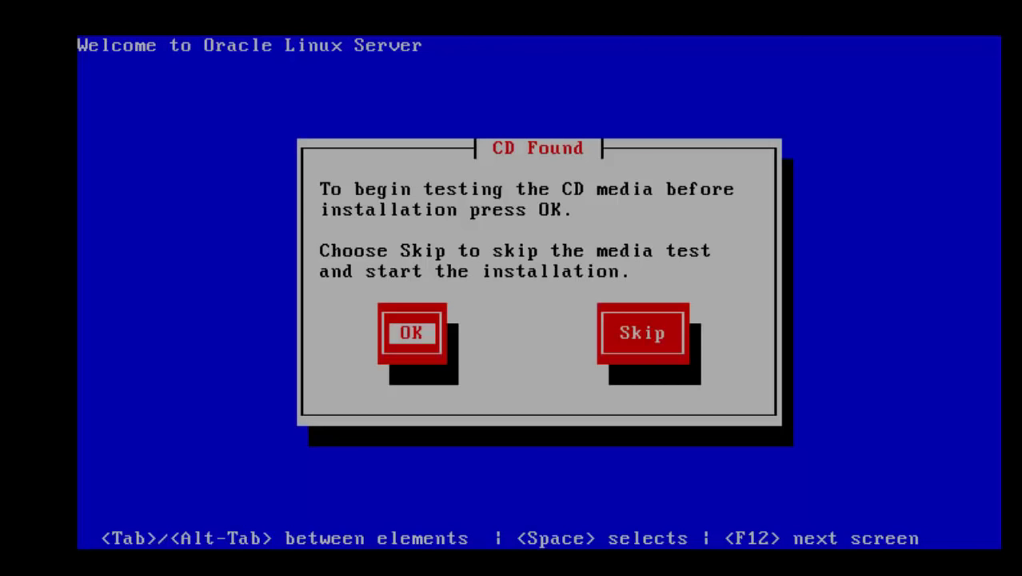
key(Tab)
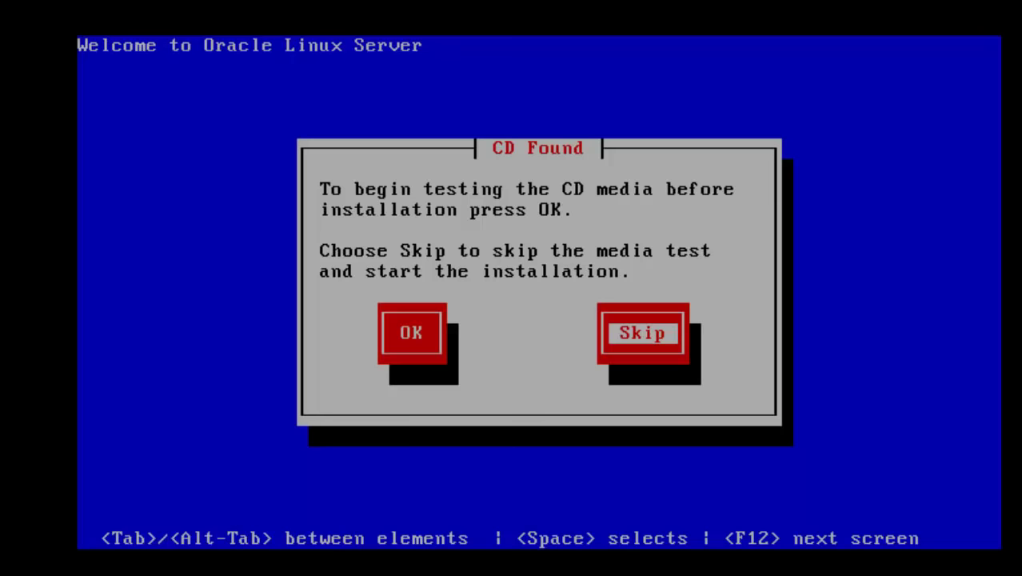
key(Return)
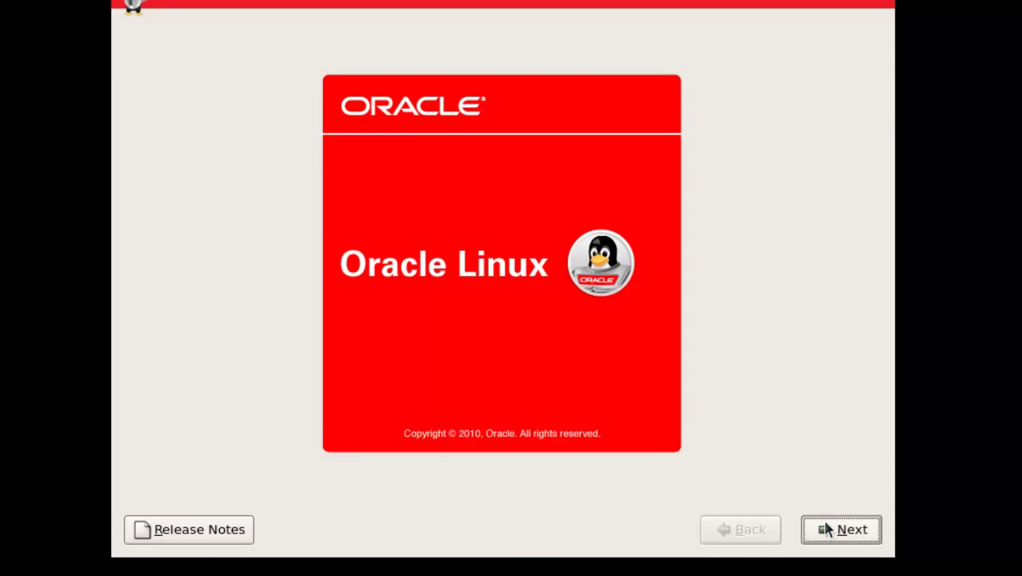
- Accept the default language and U.S. English keyboard, then agree to initialize drive sda
click(849, 534)
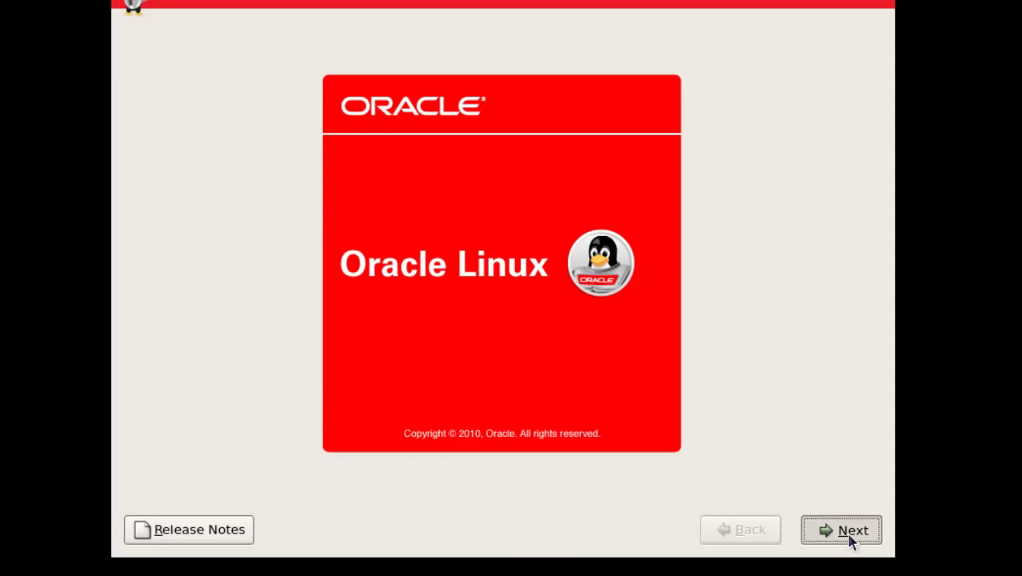
click(850, 534)
click(850, 536)
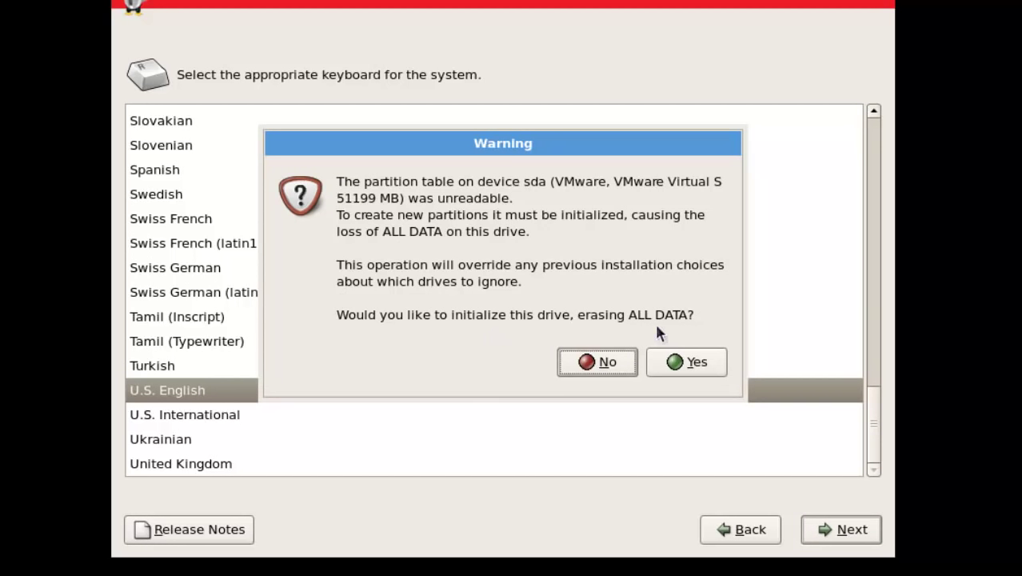
click(683, 364)
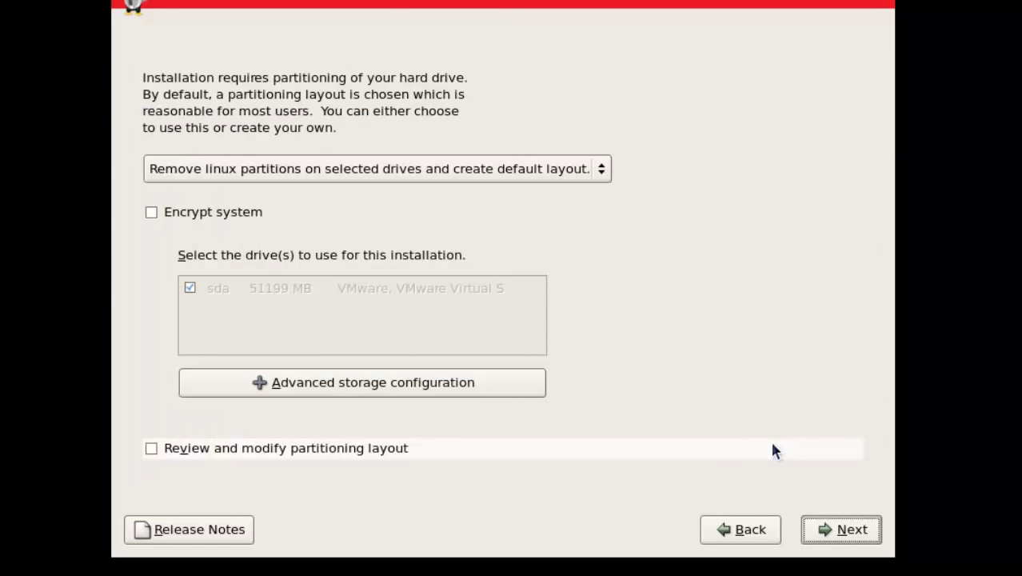
- Choose the Create custom layout partitioning option and continue to the partition editor
click(838, 128)
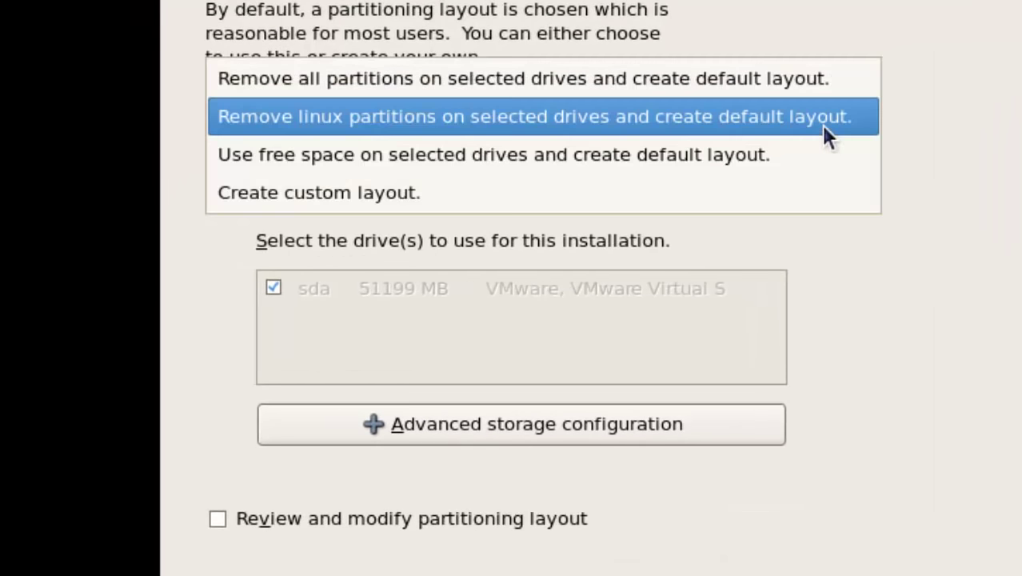
click(804, 204)
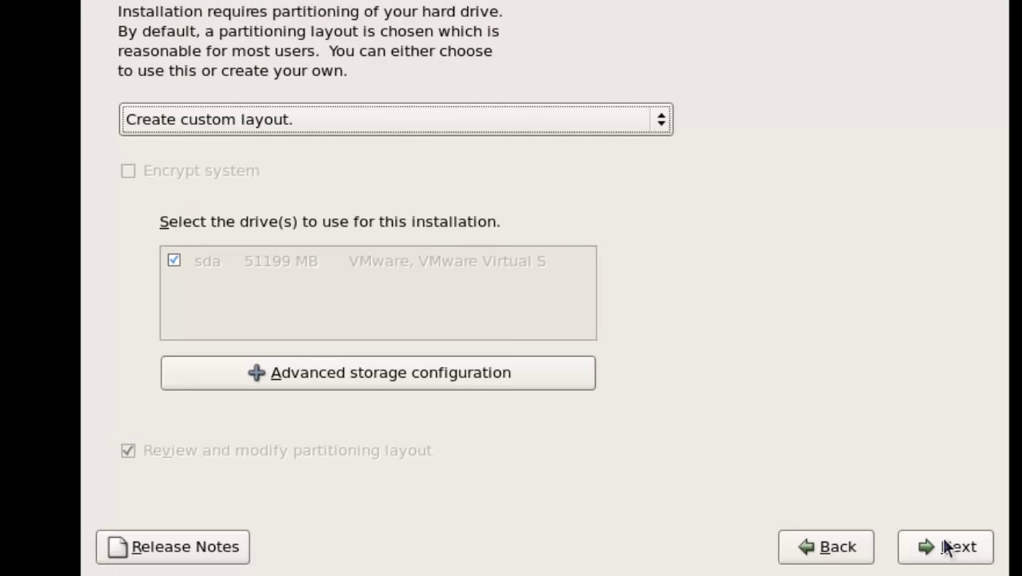
click(946, 546)
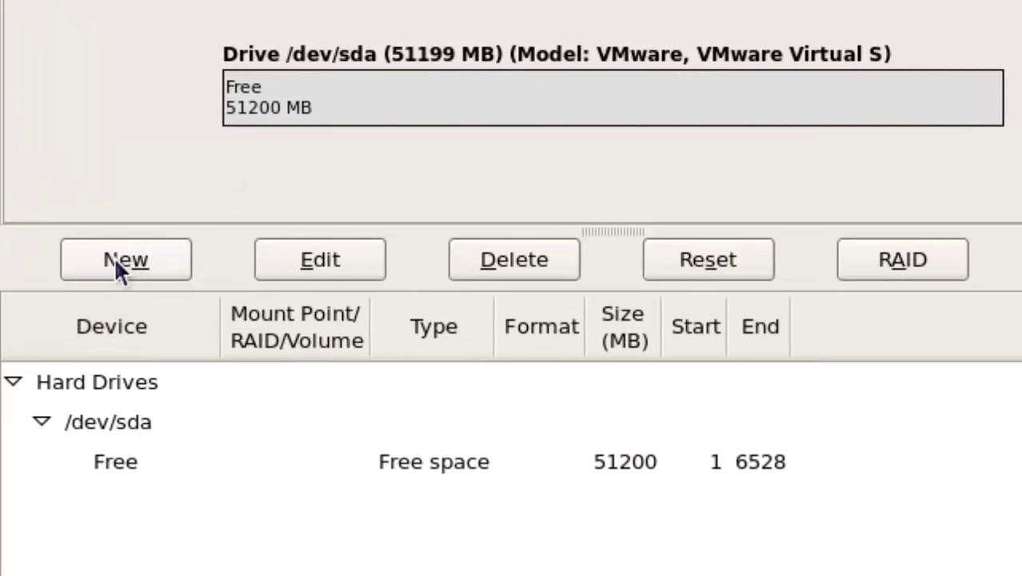
- Add a new swap partition of size 4096 MB
click(114, 257)
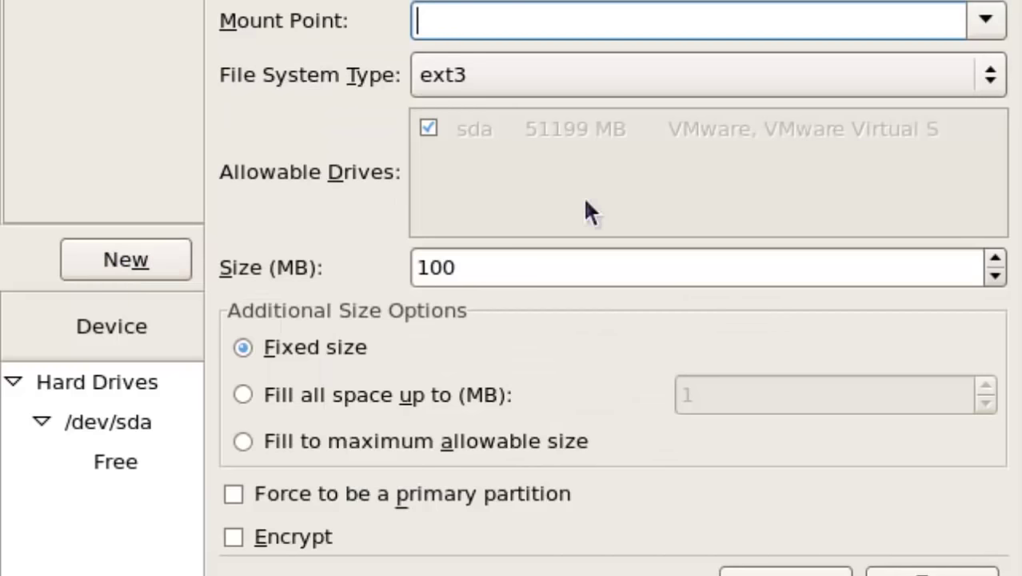
click(991, 83)
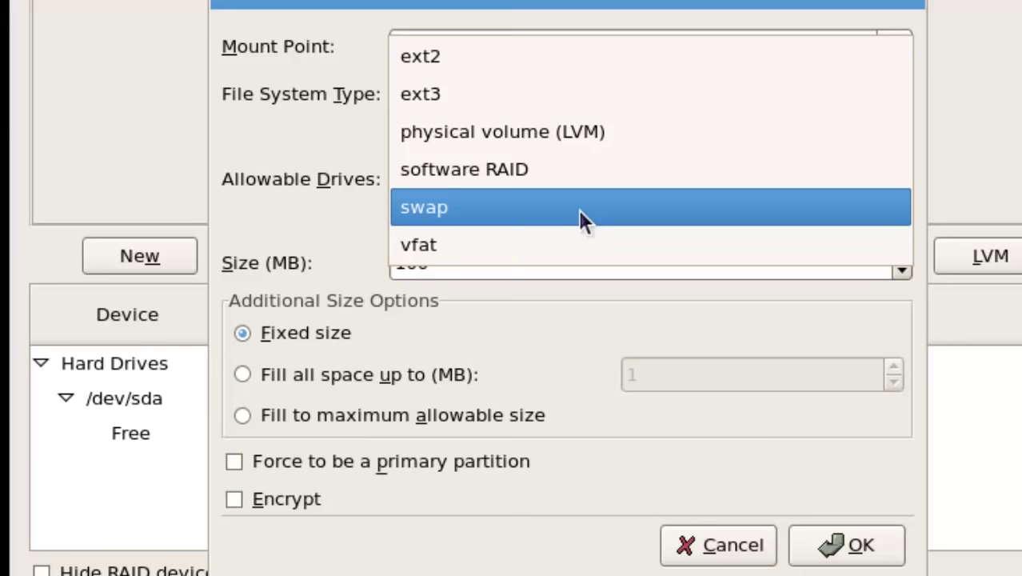
click(579, 210)
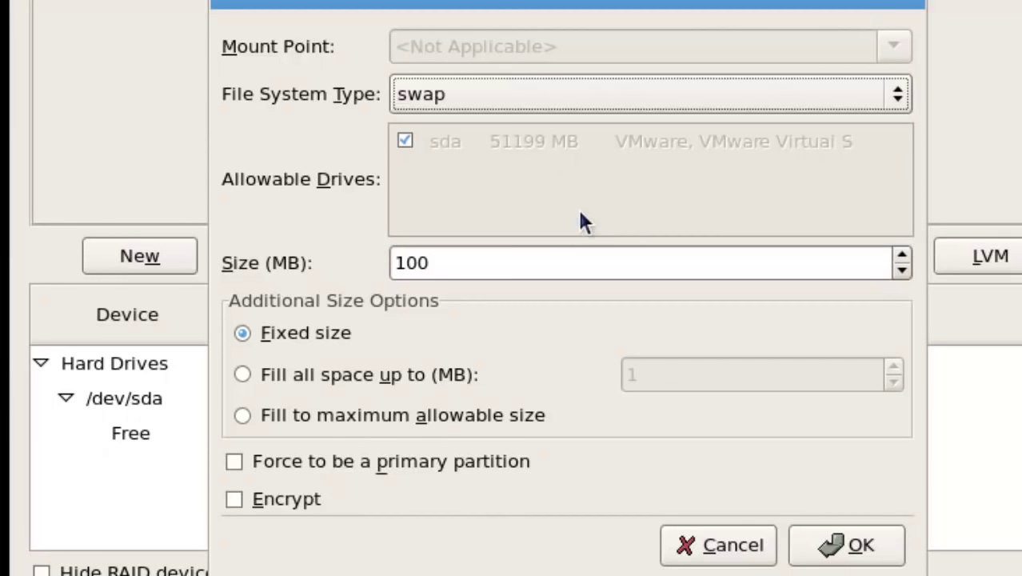
click(512, 256)
drag(432, 264, 364, 274)
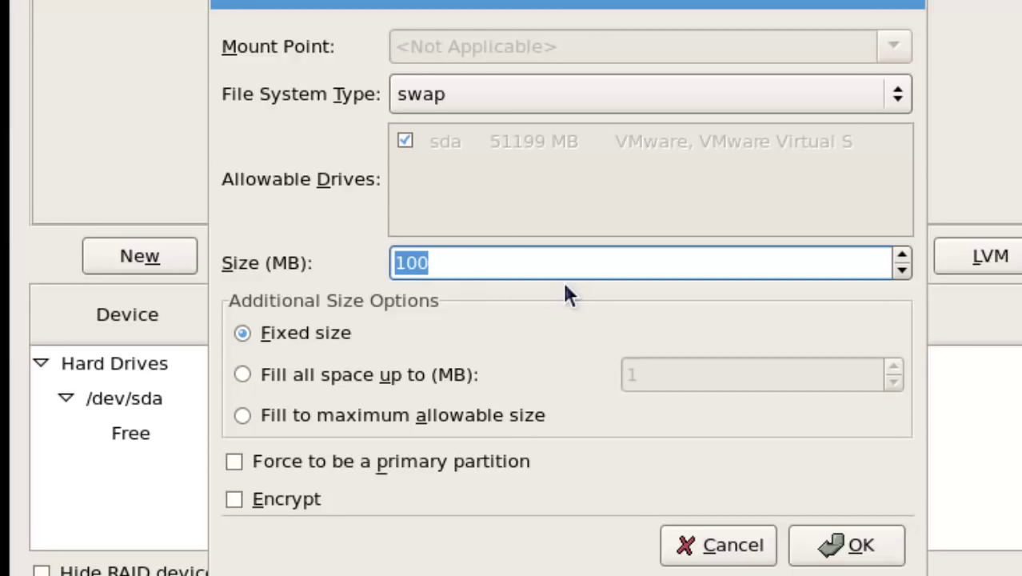
text(40)
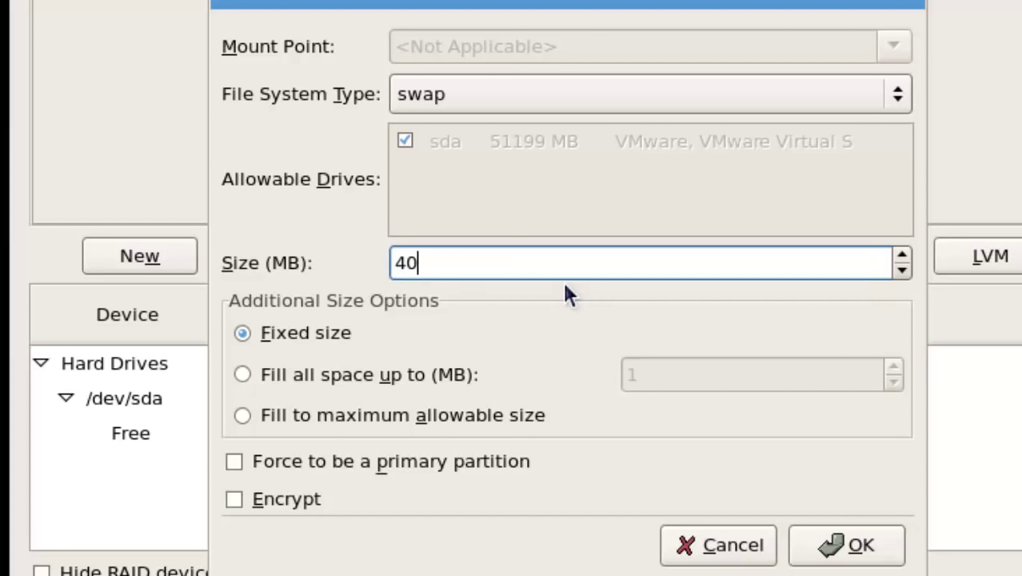
text(96)
click(846, 543)
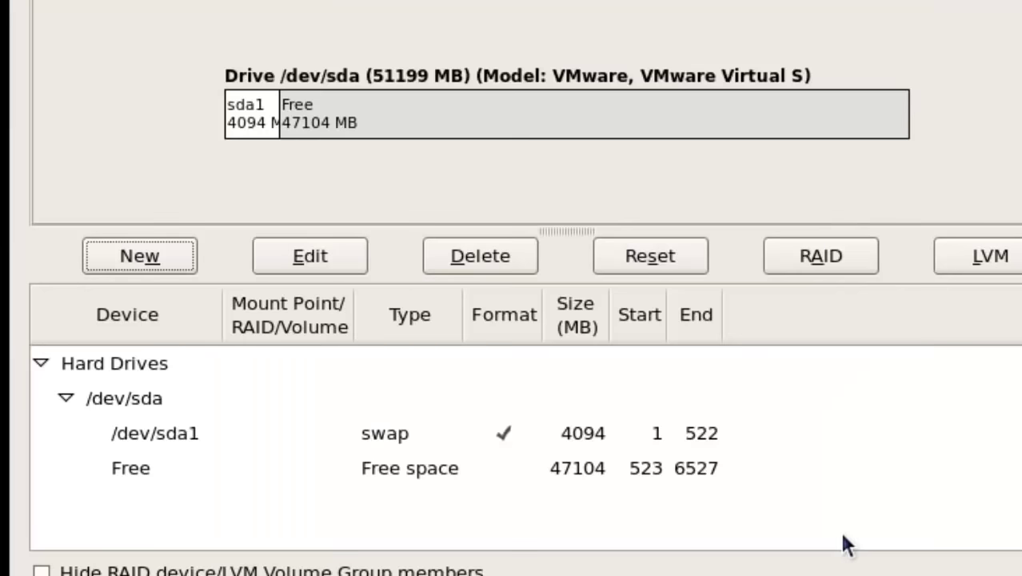
- Create a 45000 MB ext3 partition mounted at / in the Oracle Linux installer
click(123, 251)
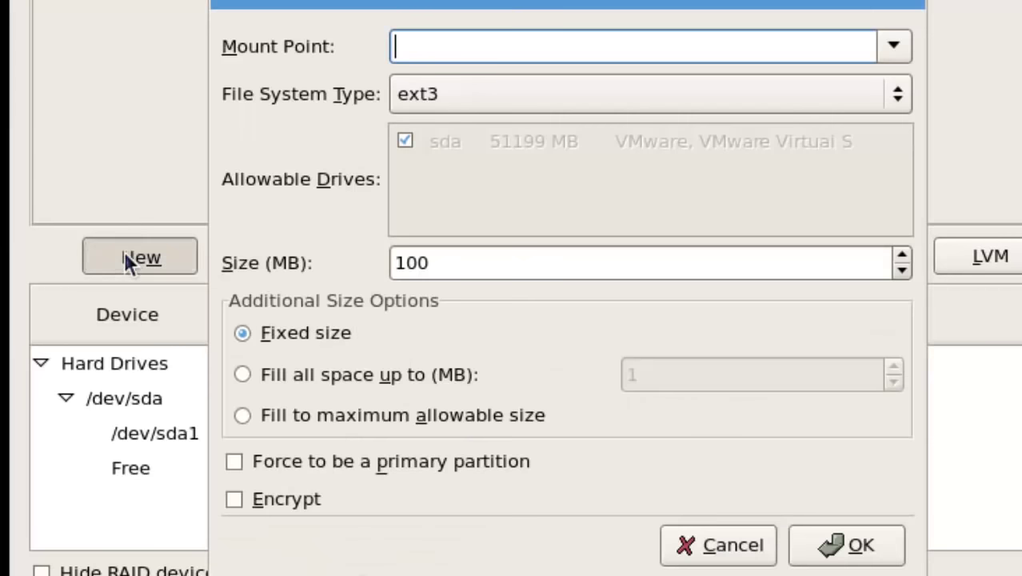
click(893, 46)
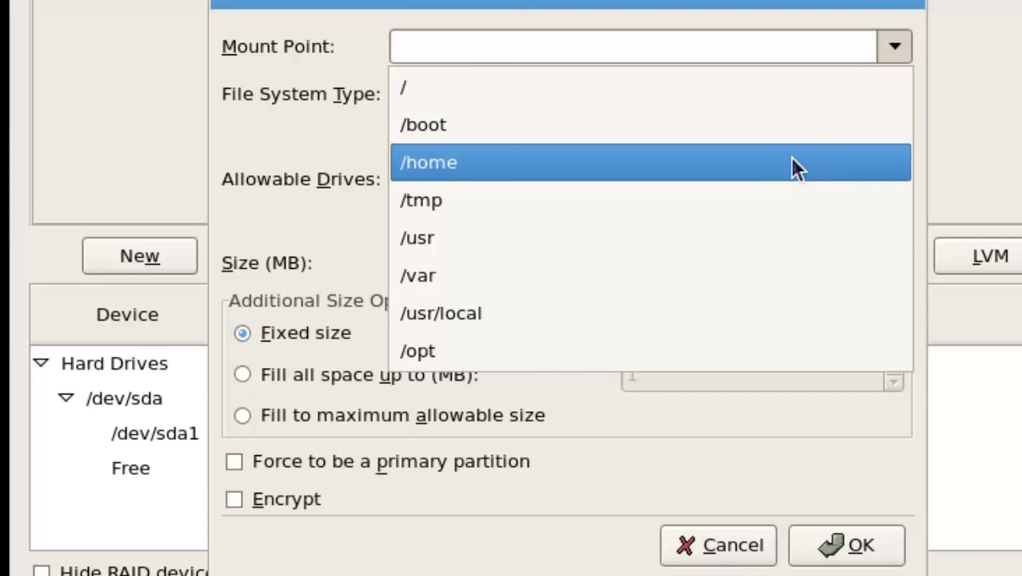
click(771, 96)
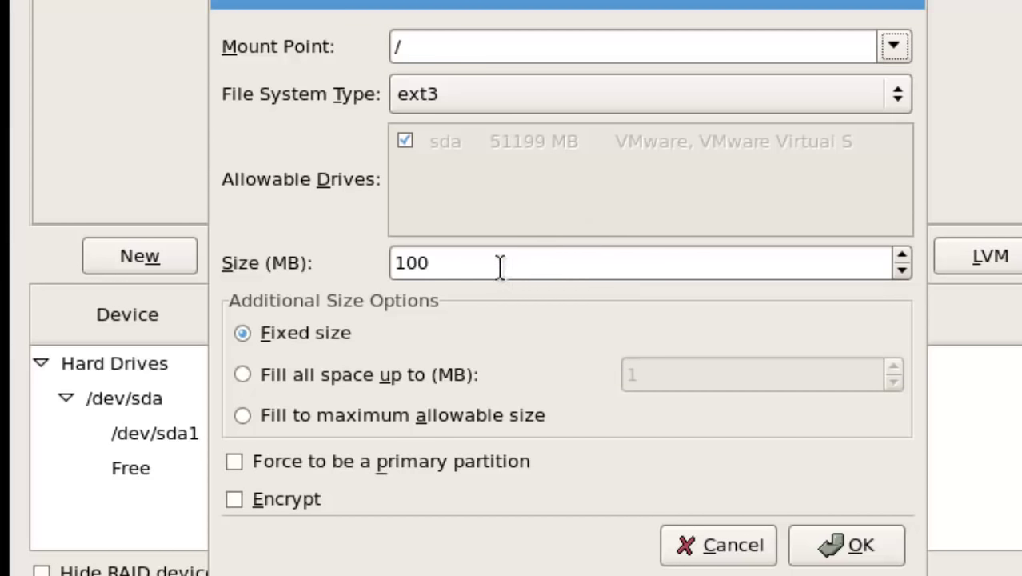
drag(499, 266, 372, 260)
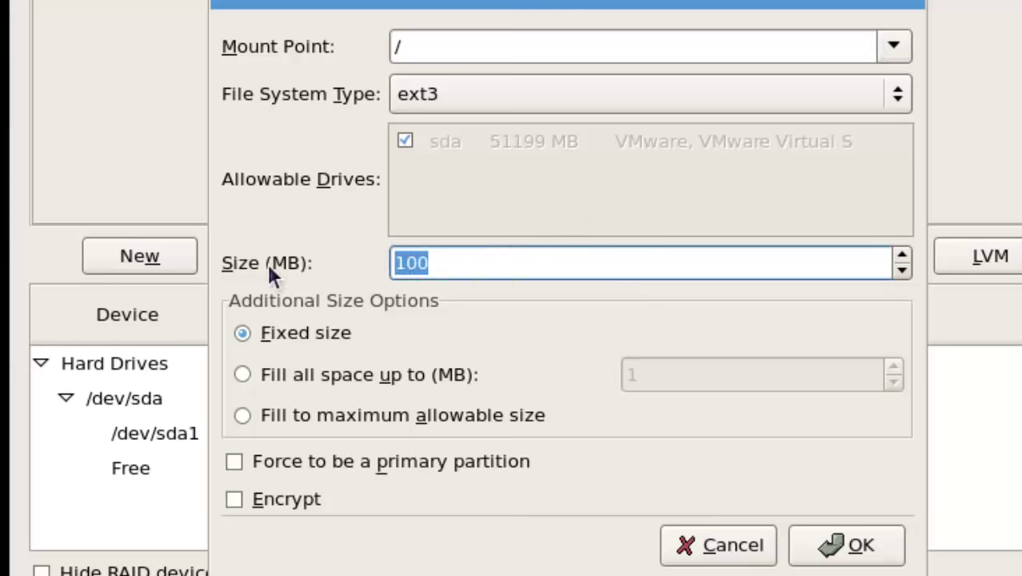
text(5)
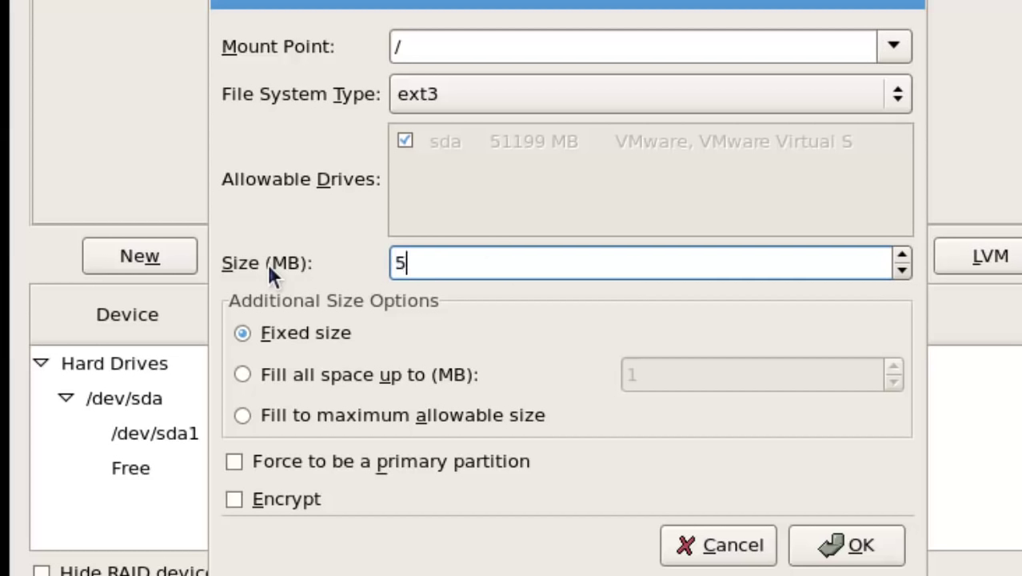
key(BackSpace)
text(45000)
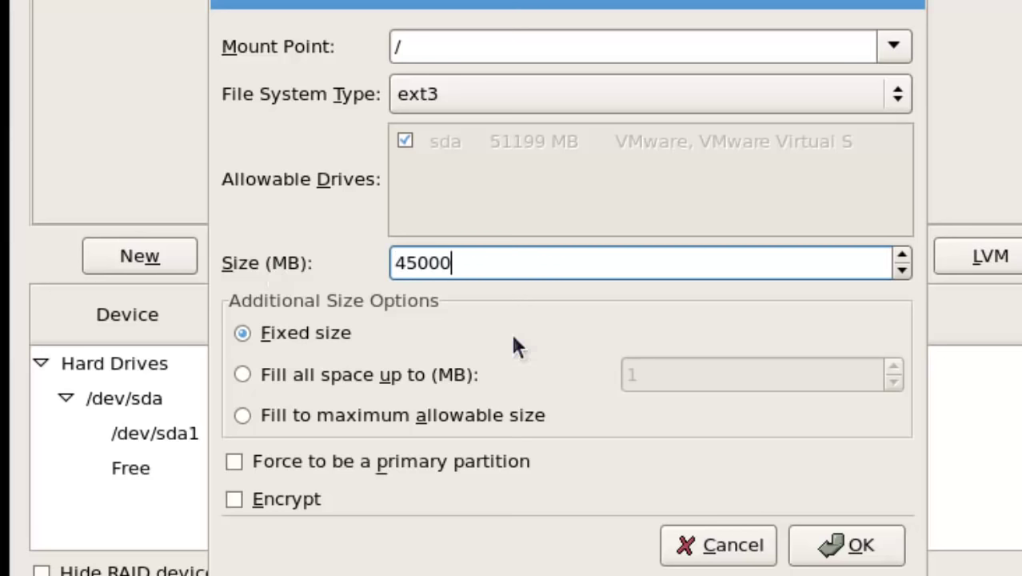
click(870, 554)
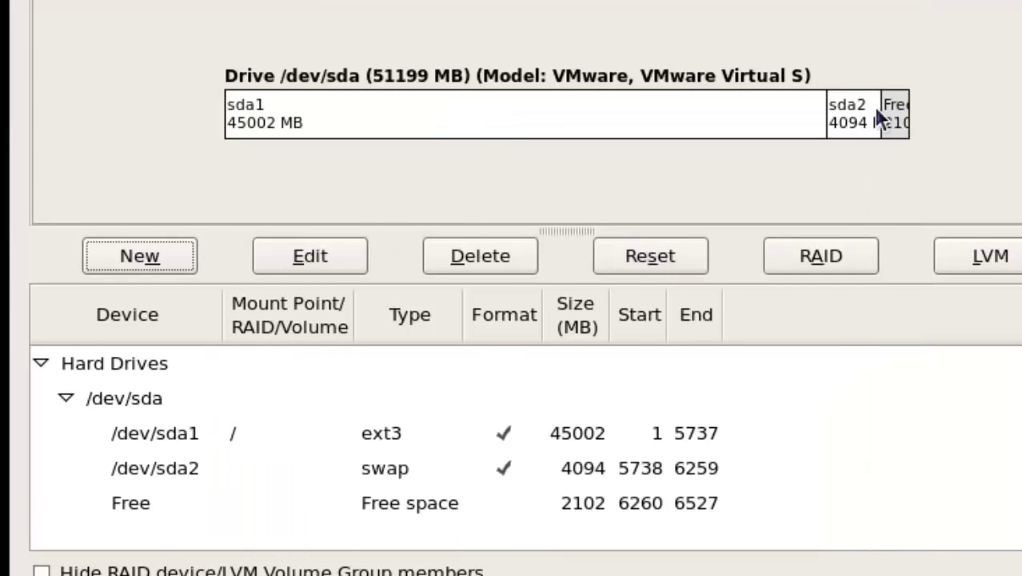
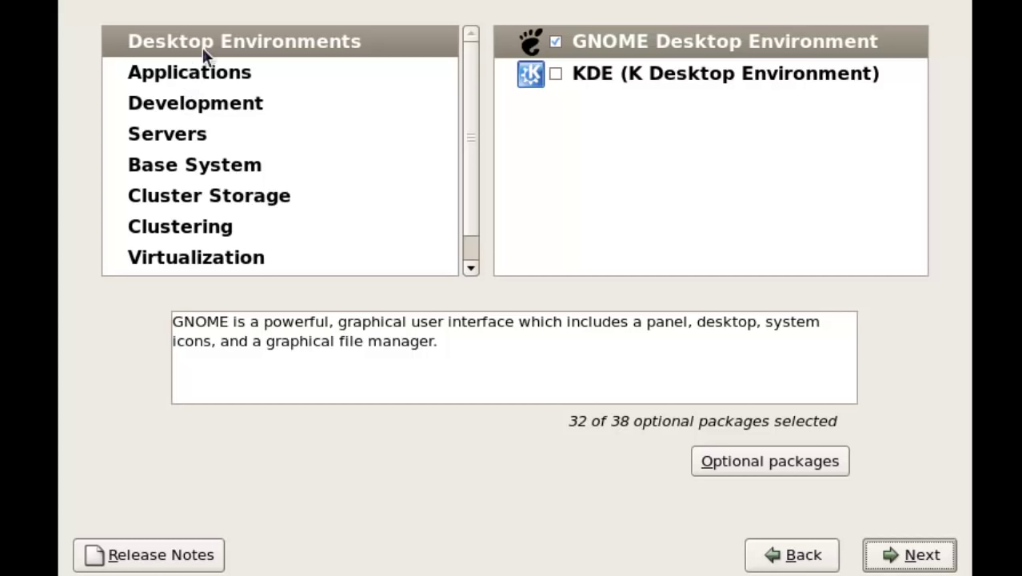
- In the Development category, tick Development Libraries and Development Tools
click(225, 76)
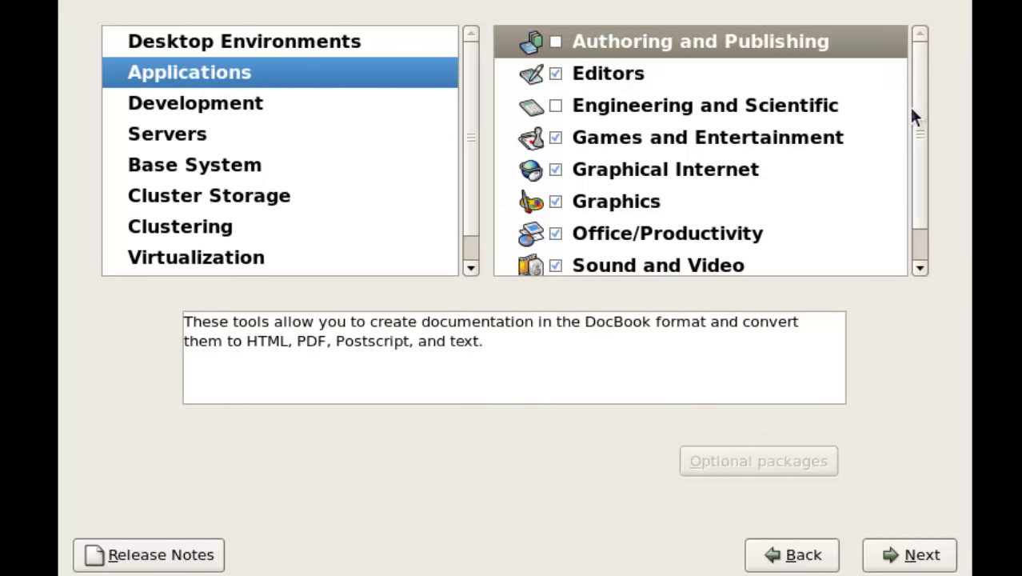
mouse_move(923, 114)
mouse_down()
mouse_move(922, 237)
mouse_move(921, 96)
mouse_up()
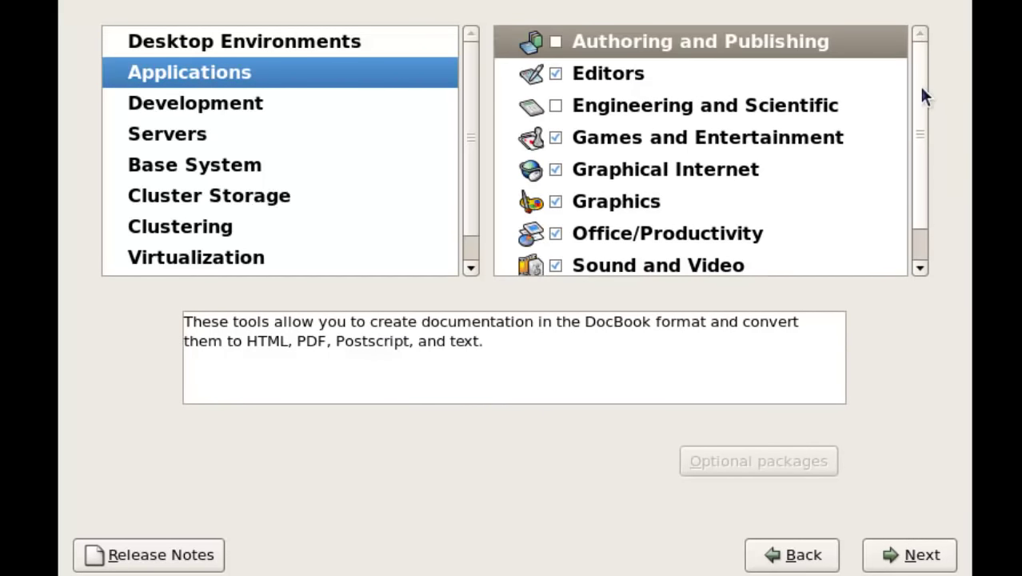
click(238, 105)
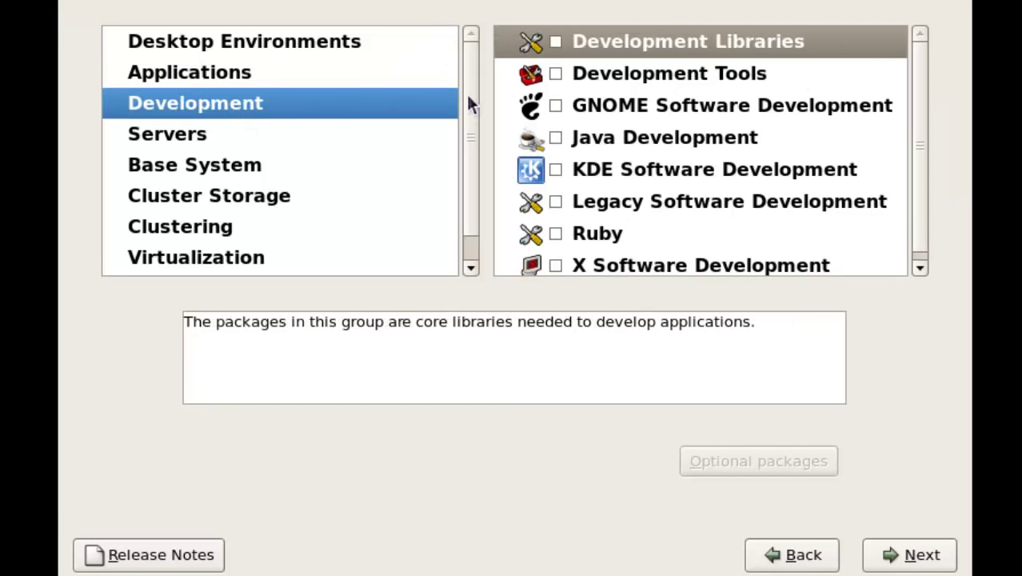
click(555, 44)
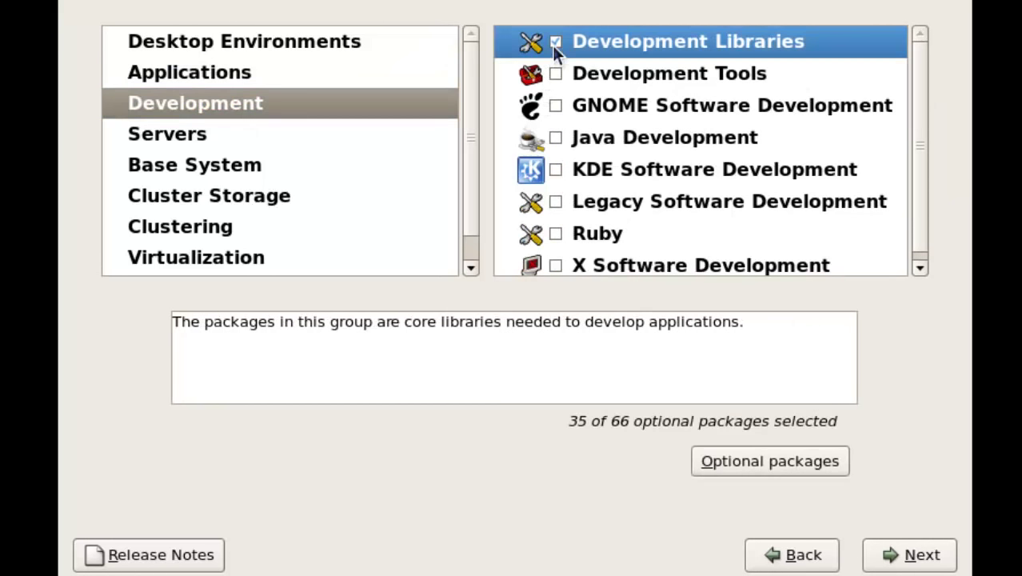
click(555, 70)
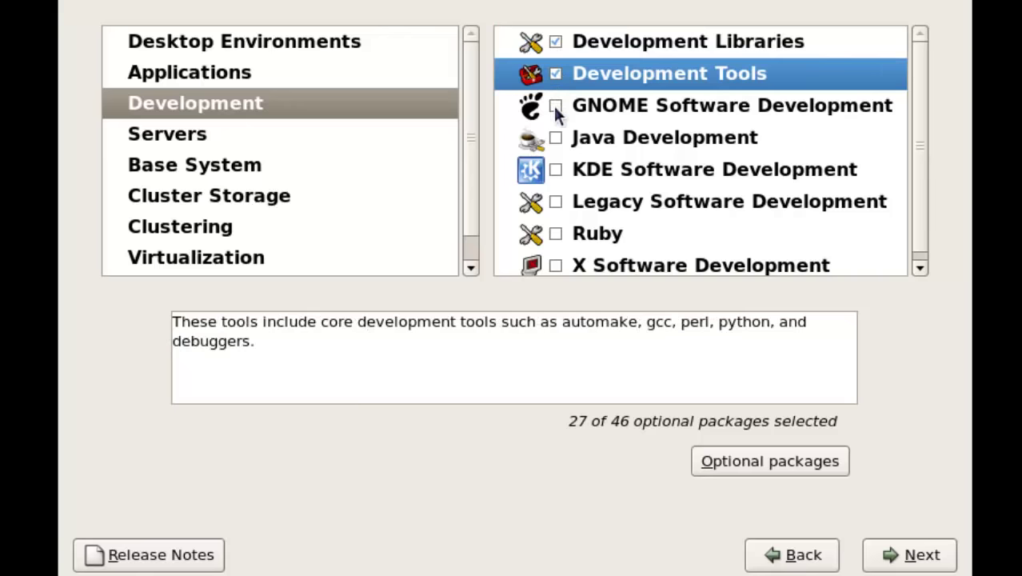
- Add Java, KDE, Legacy and X Software Development, leaving GNOME Software Development unticked
click(555, 107)
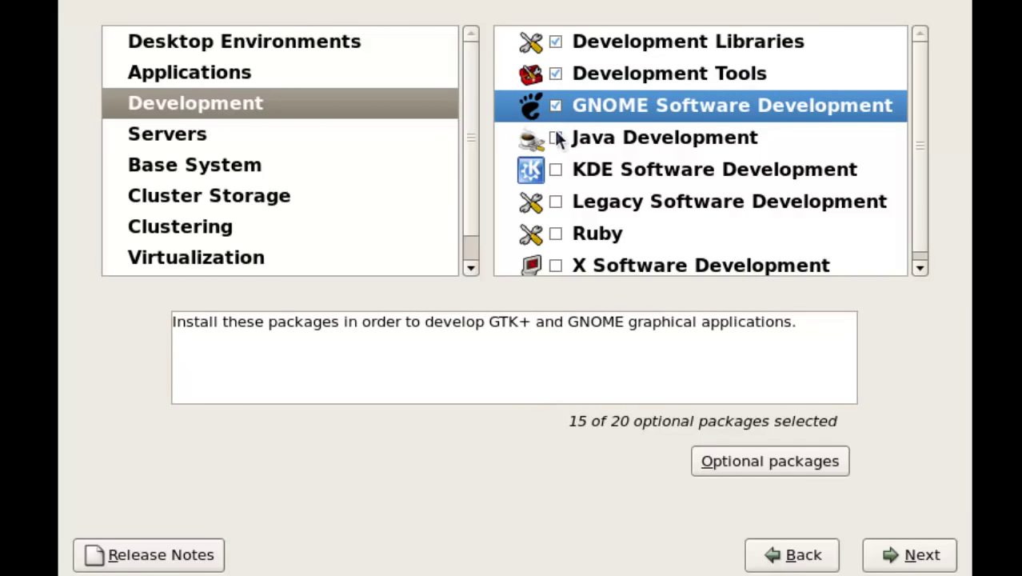
click(553, 104)
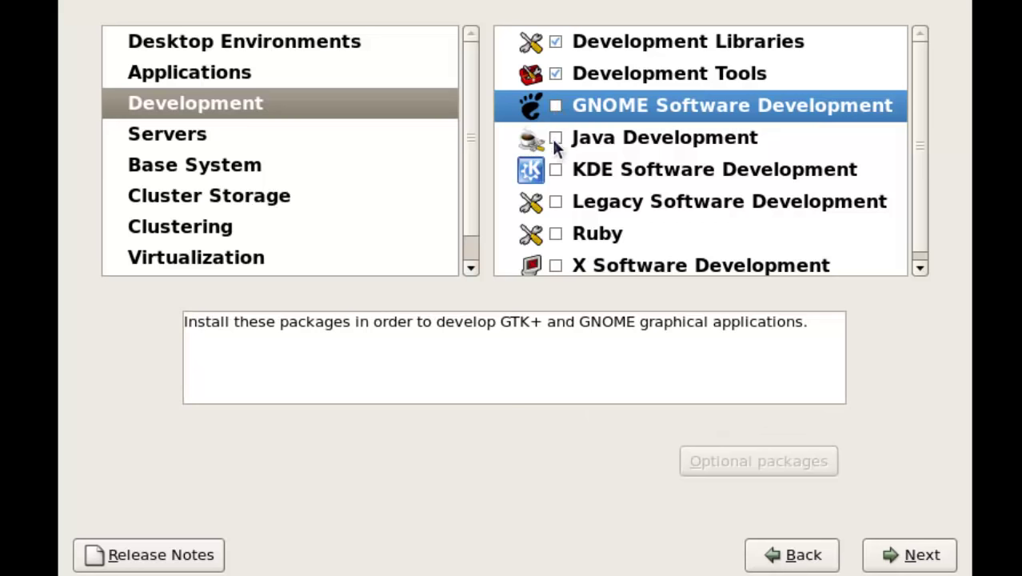
click(554, 137)
click(556, 170)
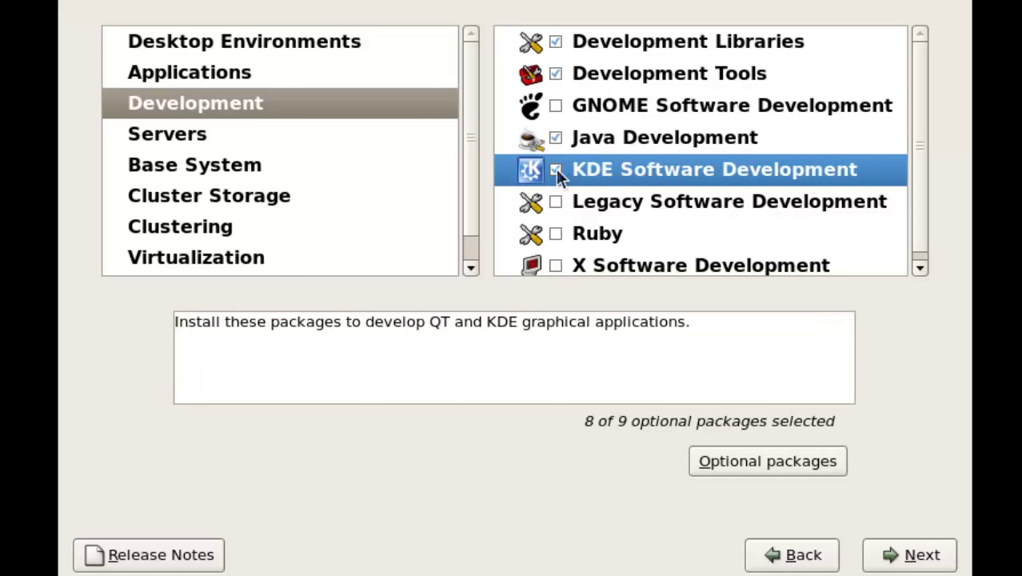
click(556, 201)
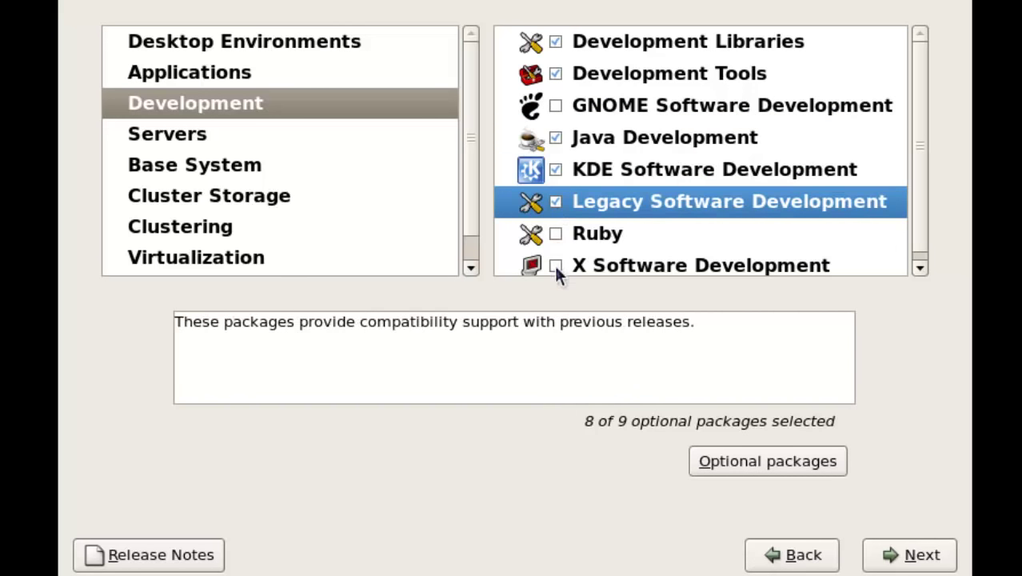
click(555, 266)
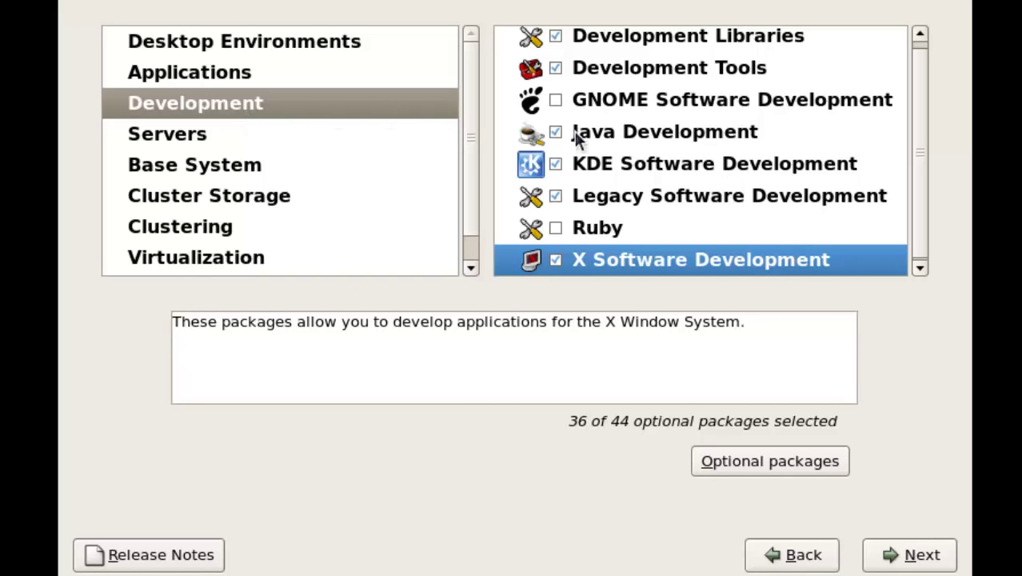
click(642, 67)
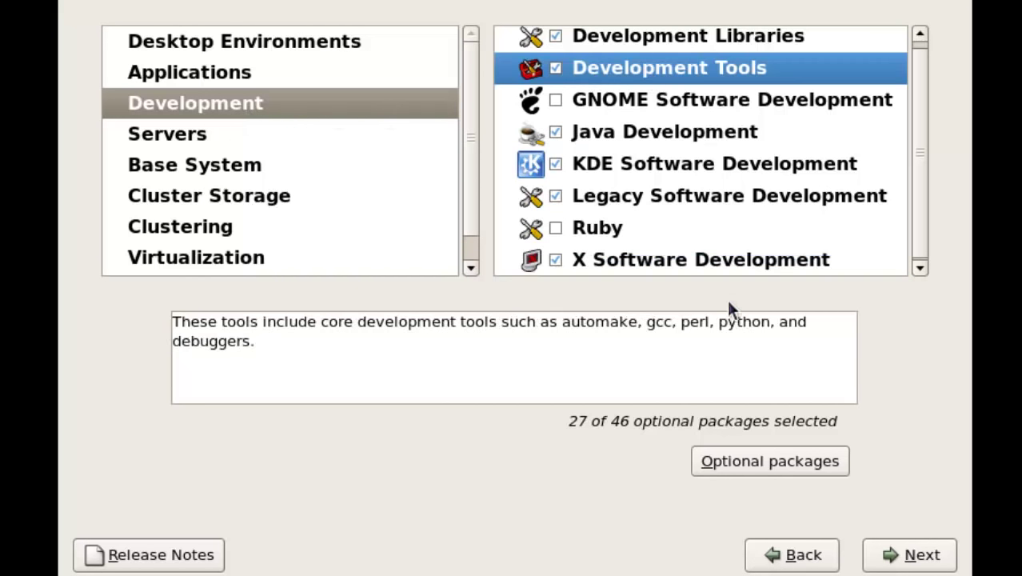
- Tick gcc44 and gcc44-c++ in Development Tools' optional packages, bringing it to 29 of 46
click(745, 461)
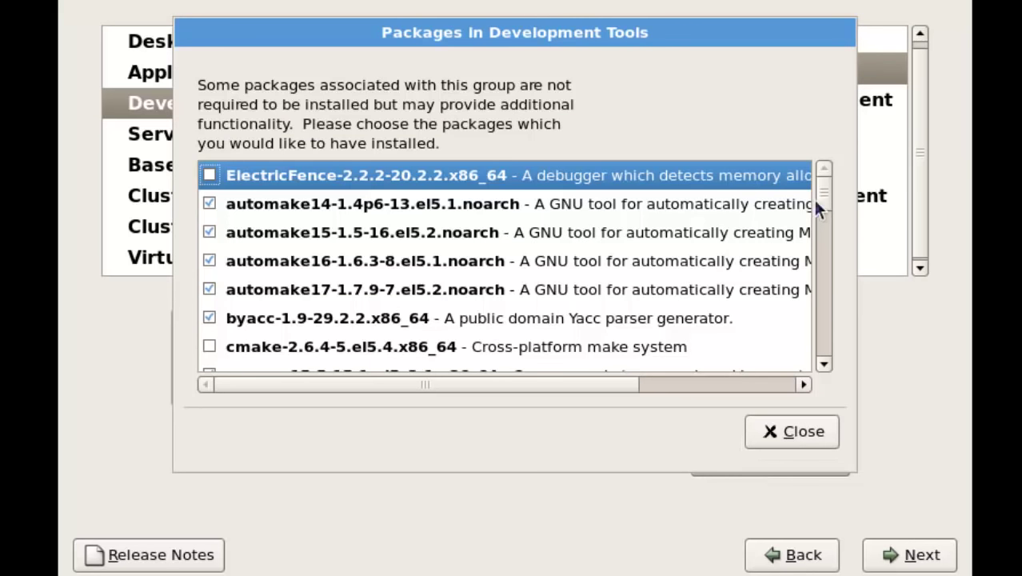
drag(825, 191, 832, 256)
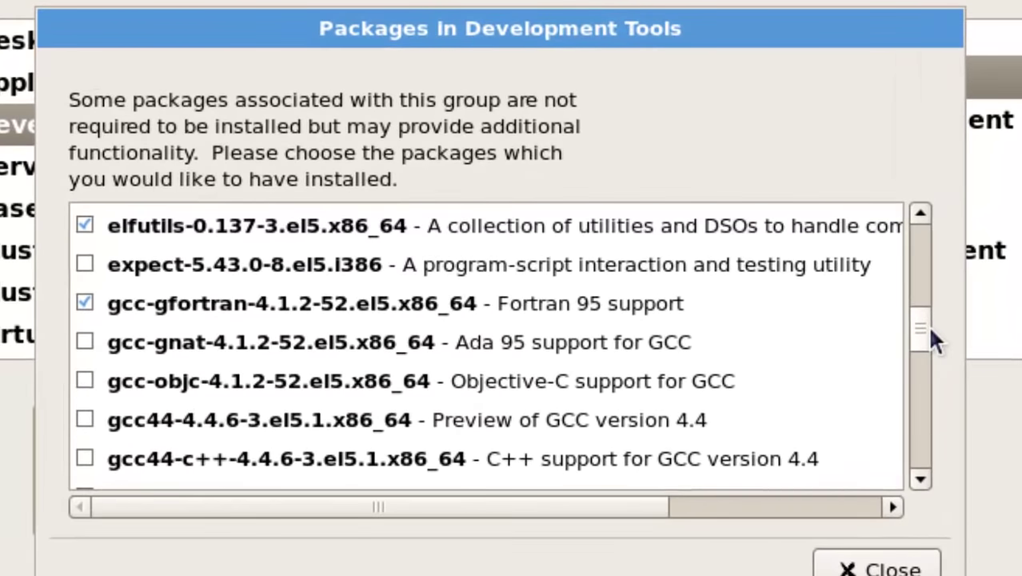
mouse_move(931, 330)
mouse_down()
mouse_move(931, 288)
mouse_move(933, 339)
mouse_up()
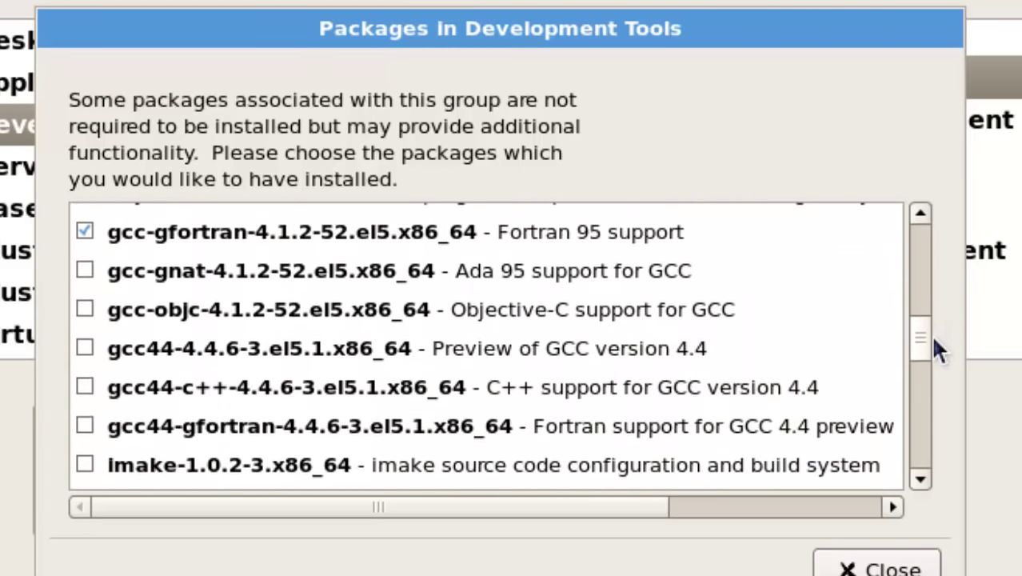
click(84, 349)
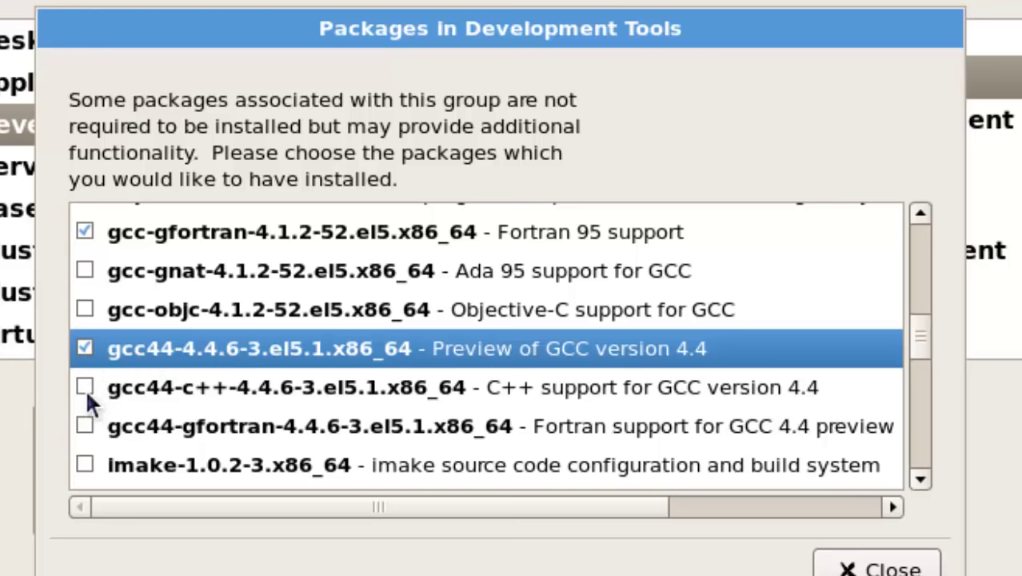
click(85, 389)
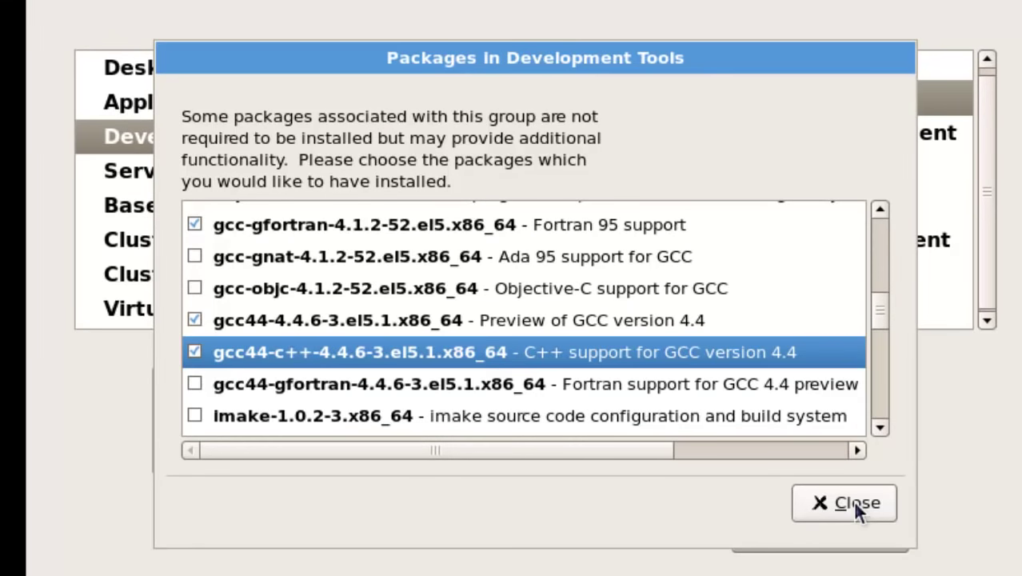
click(854, 502)
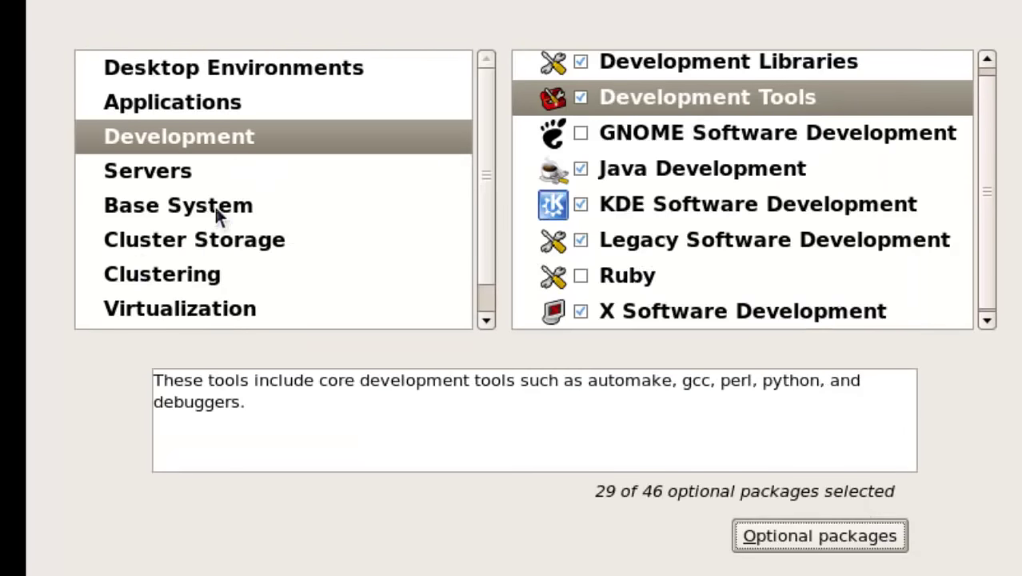
- Tick FTP Server under Servers, then inspect System Tools and Legacy Software Support in Base System
click(189, 171)
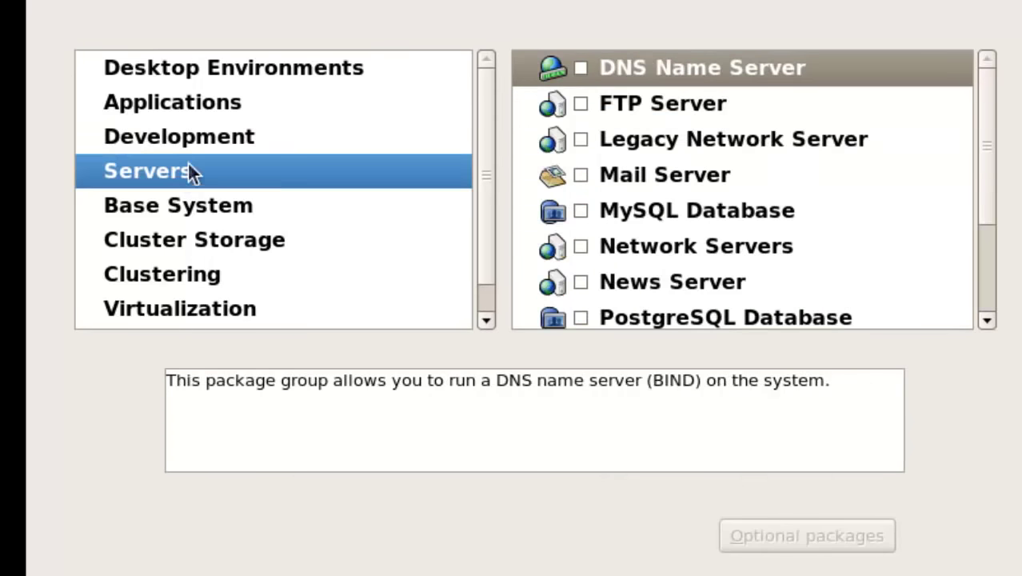
click(580, 104)
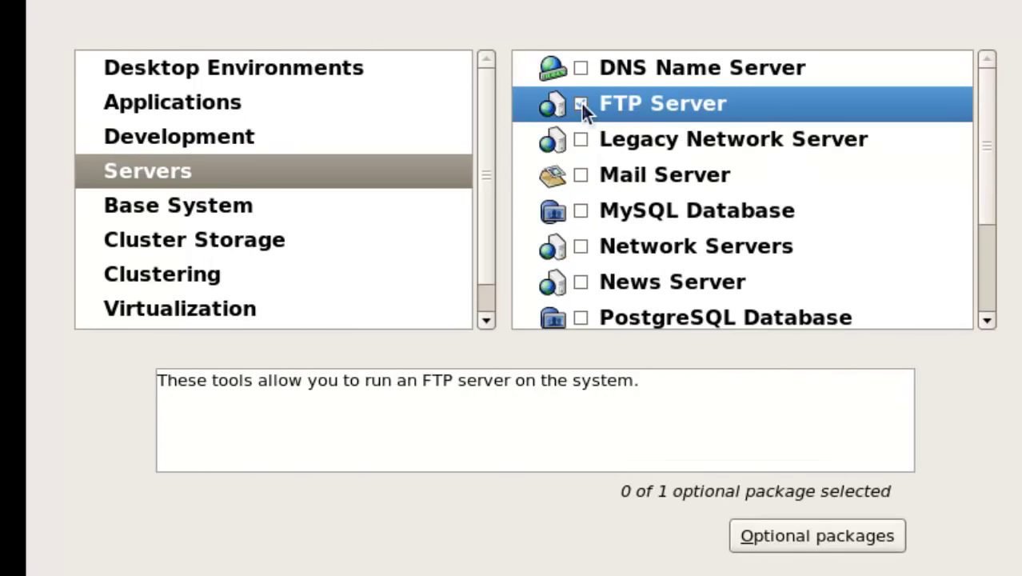
click(167, 216)
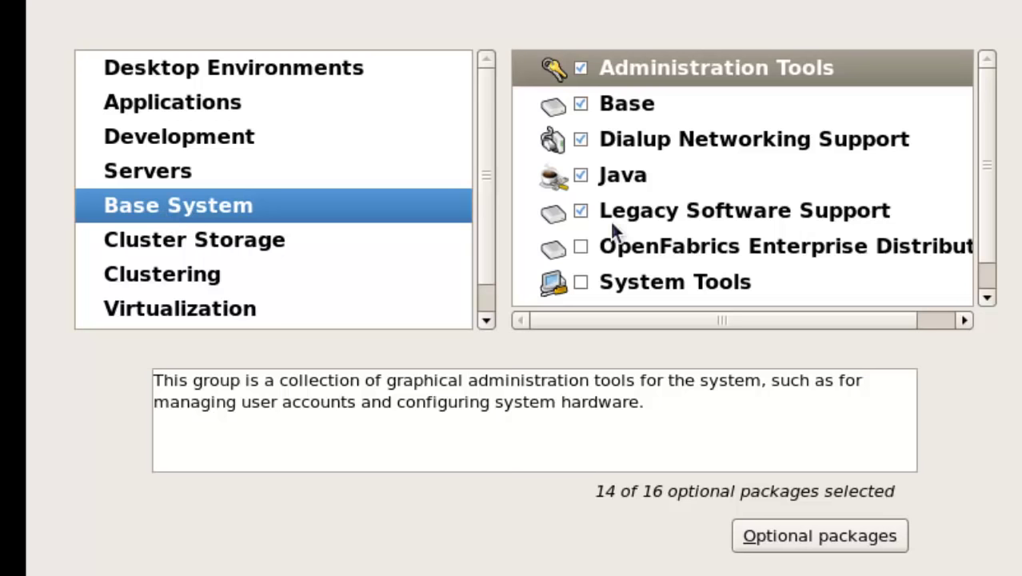
click(582, 288)
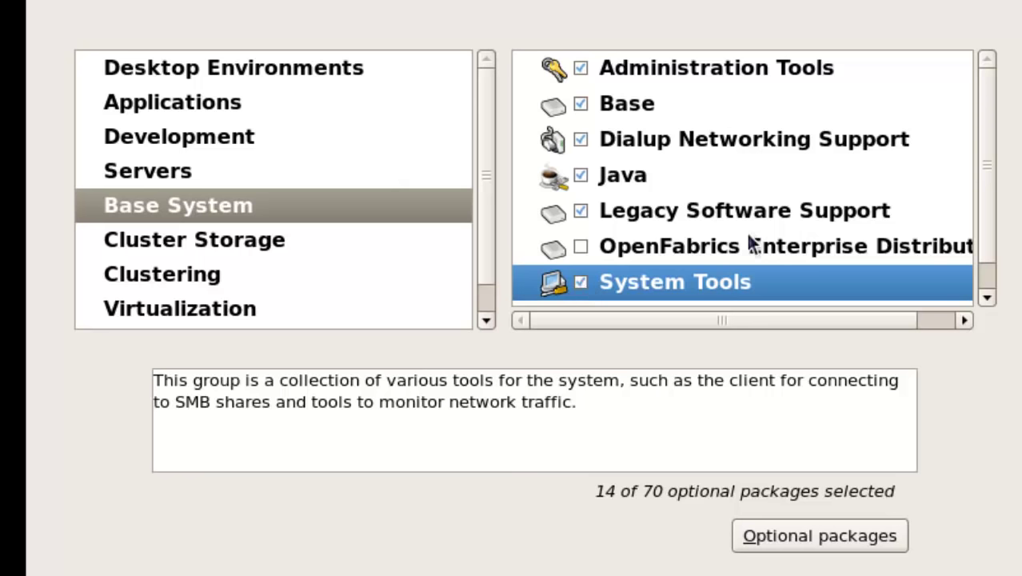
scroll(995, 177, down, 1)
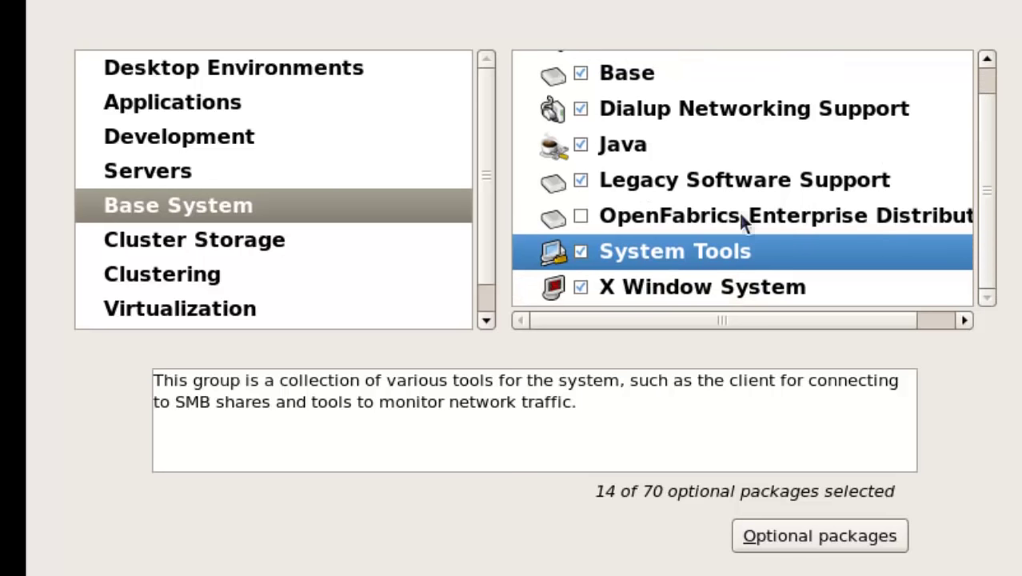
click(714, 184)
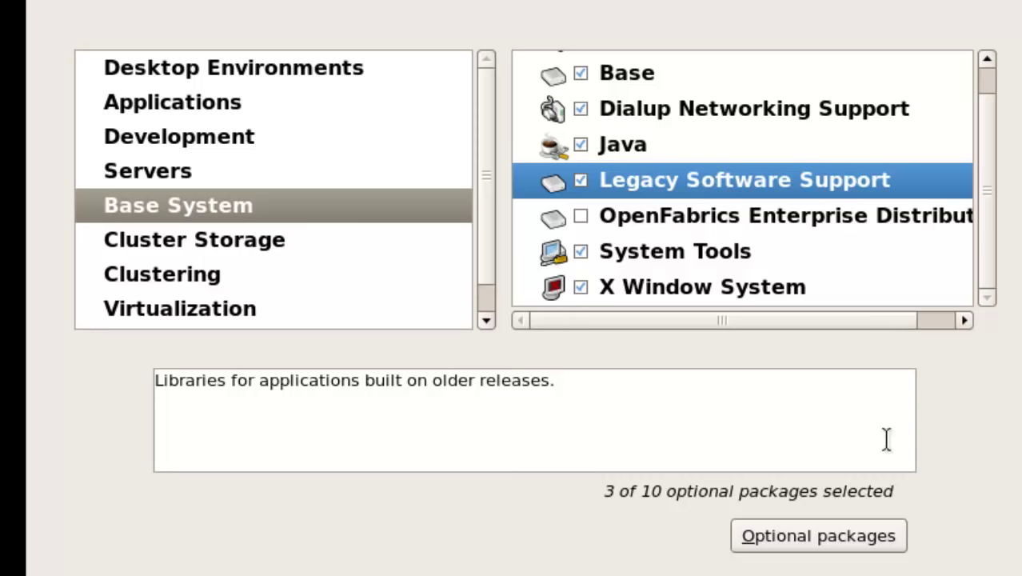
- Review Legacy Software Support's optional packages, then bring up System Tools' optional package list
click(823, 542)
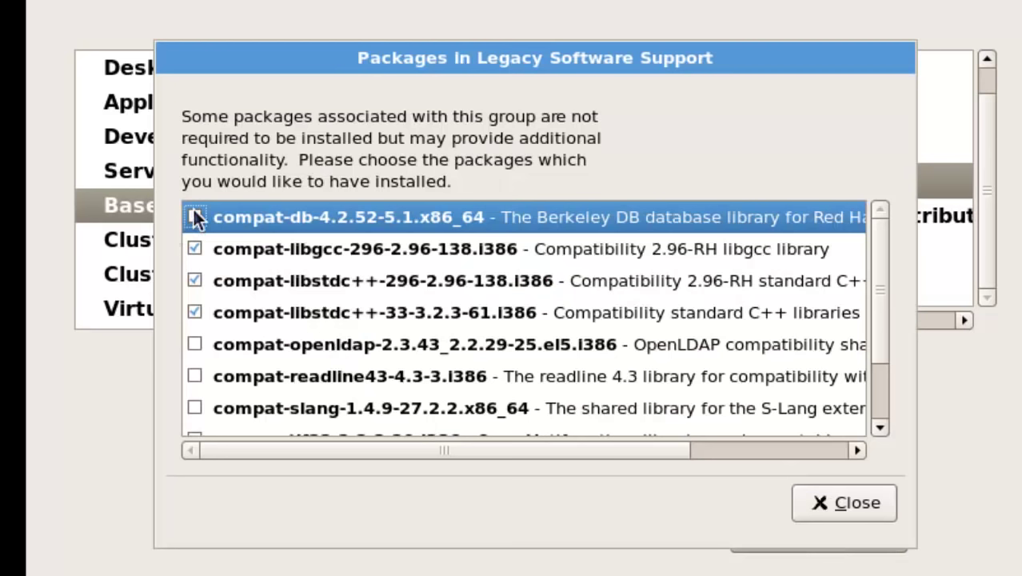
click(840, 506)
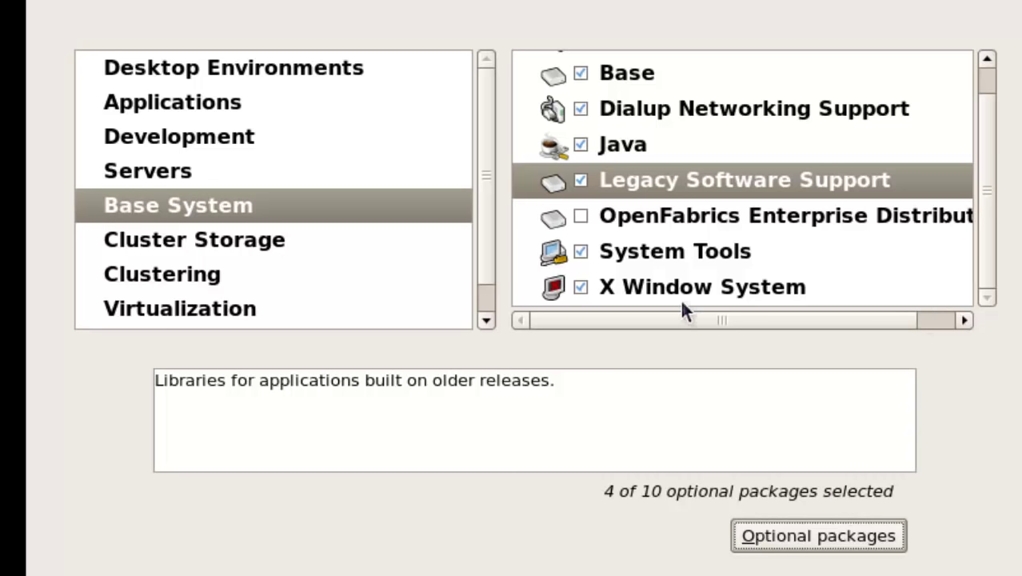
click(663, 248)
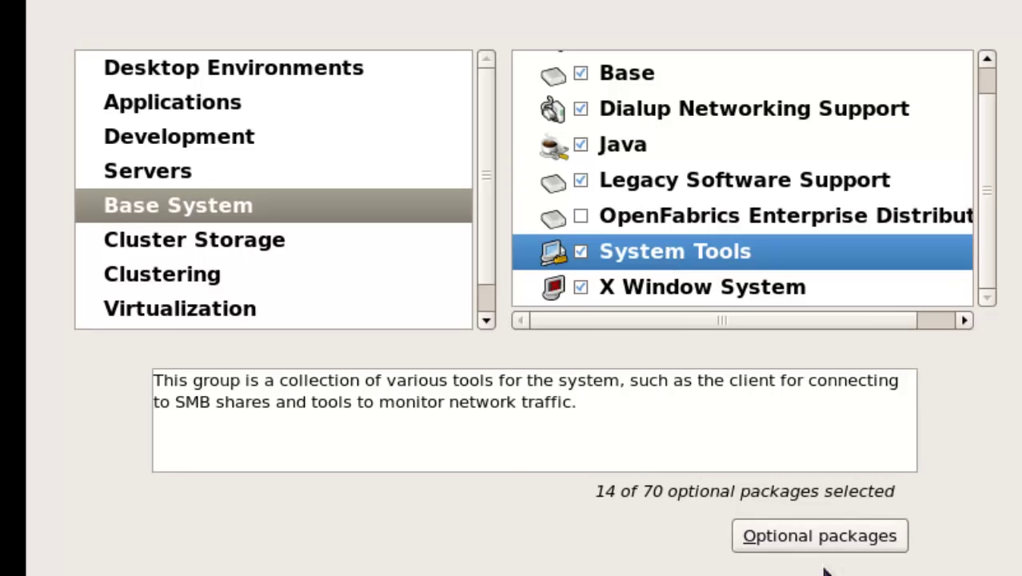
click(756, 542)
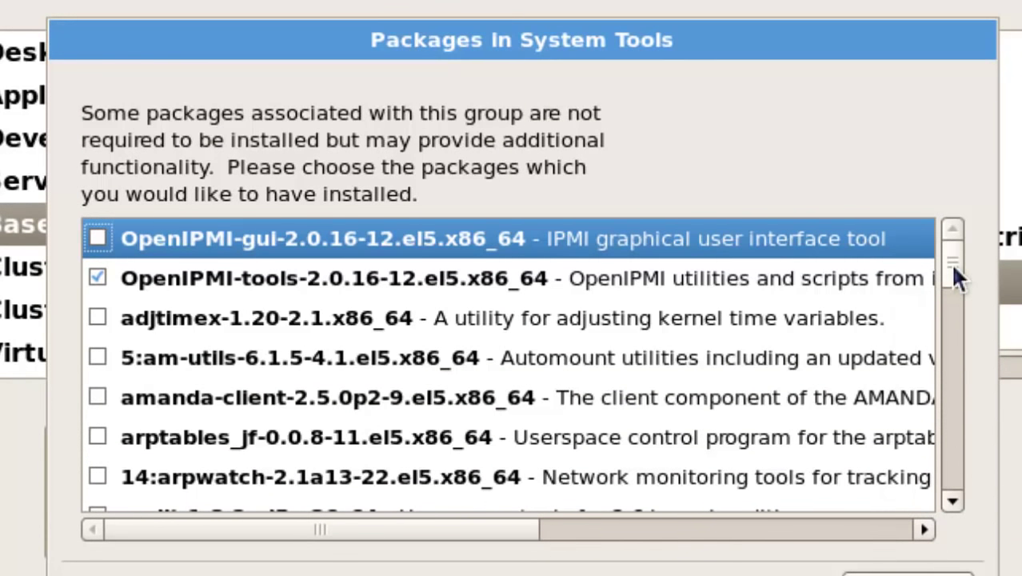
drag(952, 266, 947, 417)
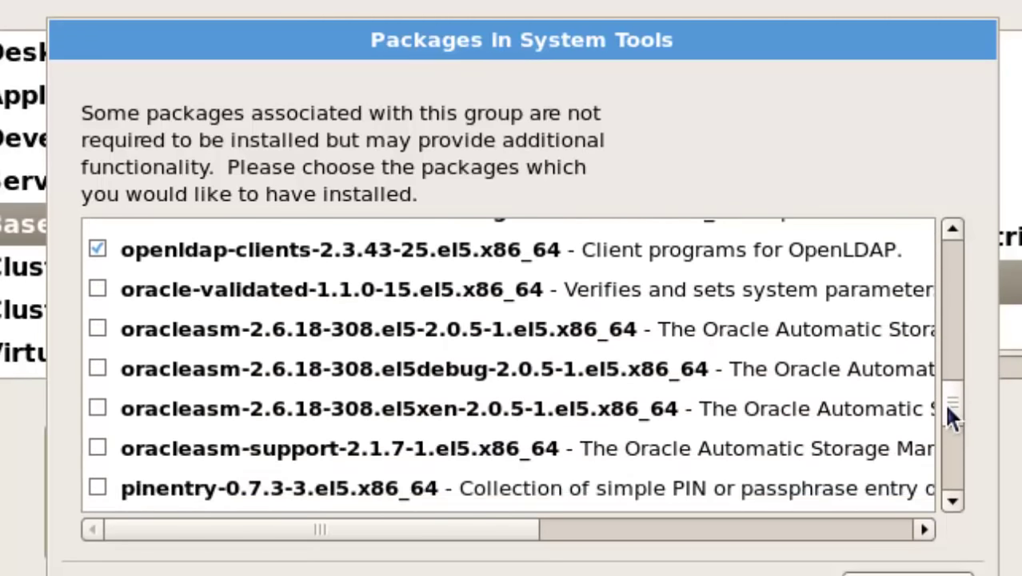
- Tick the four oracleasm packages in System Tools (18 of 70) and start the dependency check
click(98, 328)
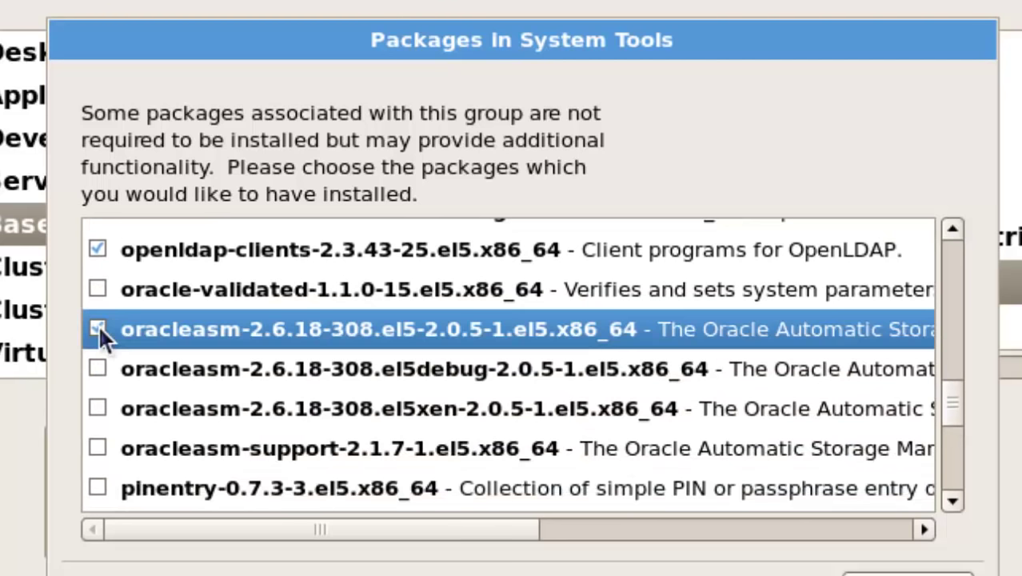
click(97, 367)
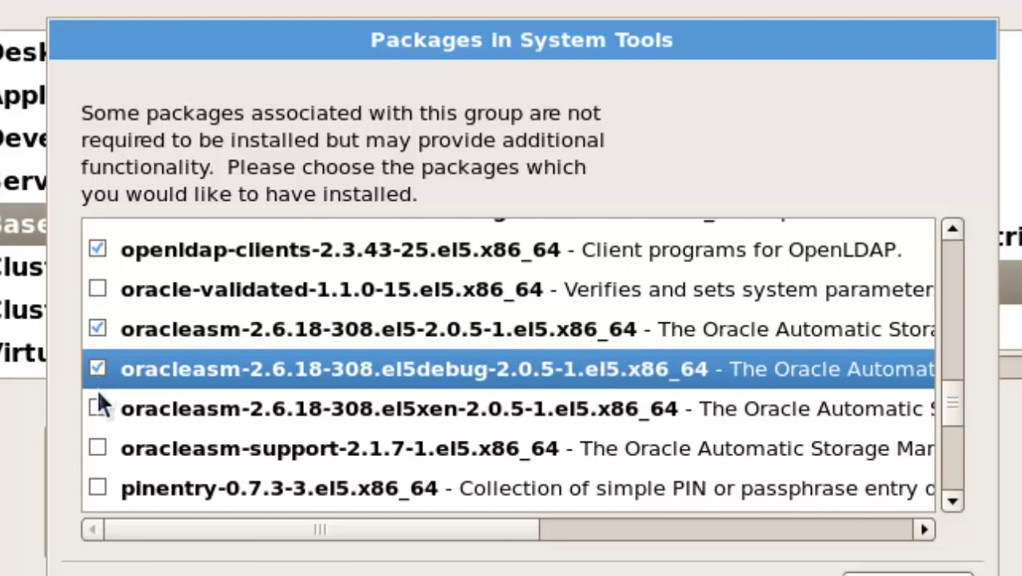
click(96, 406)
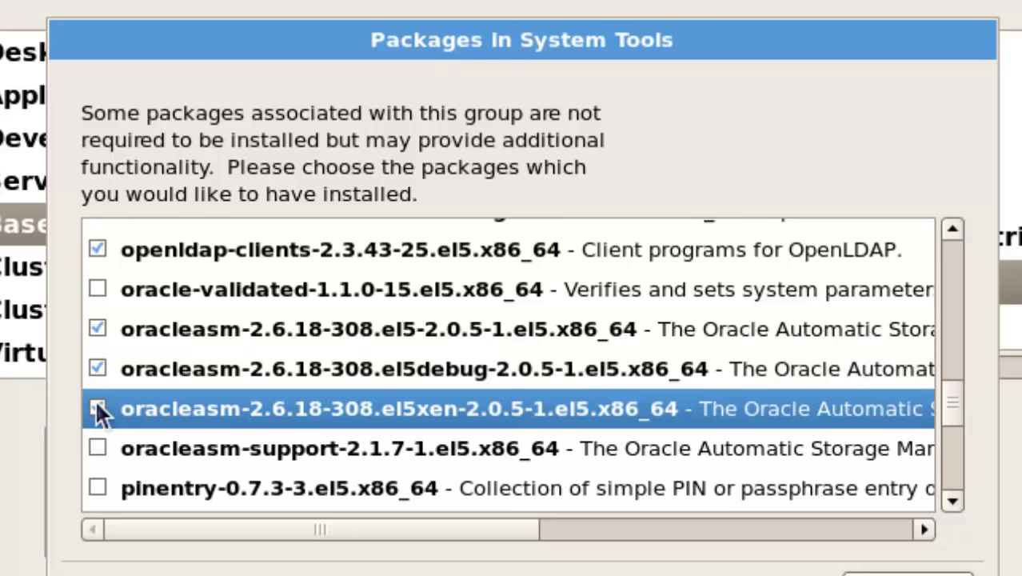
click(95, 446)
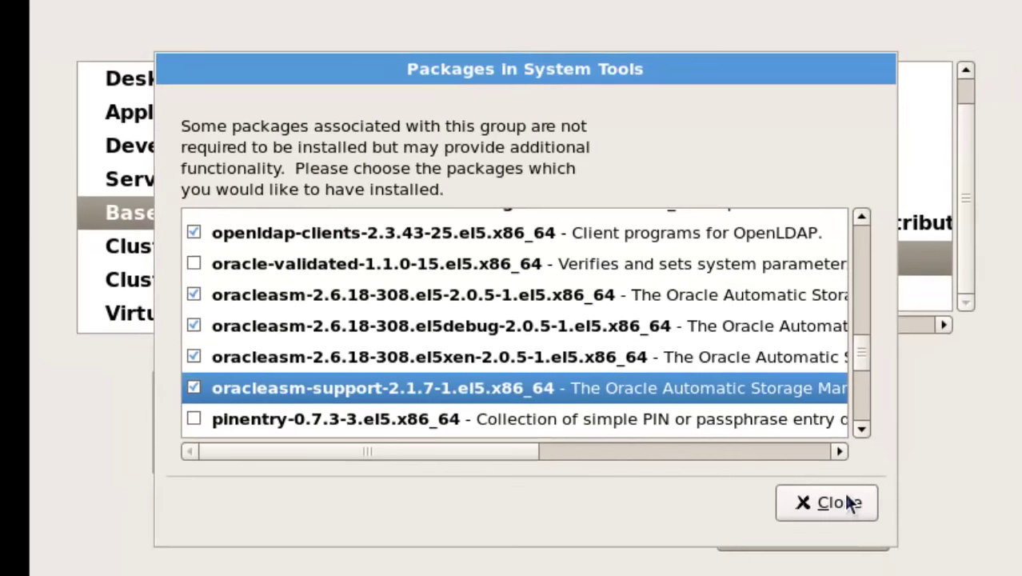
click(843, 508)
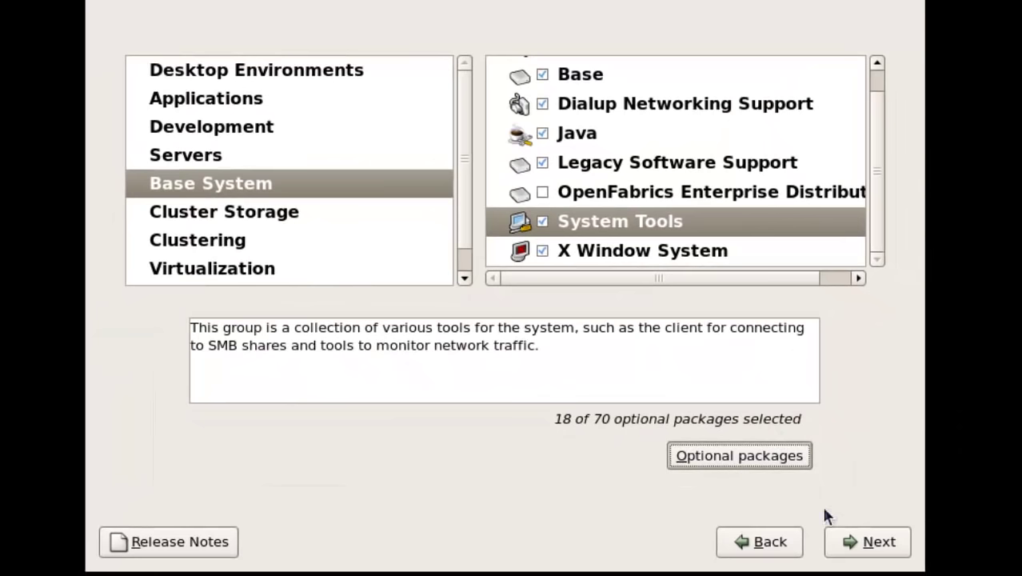
click(869, 552)
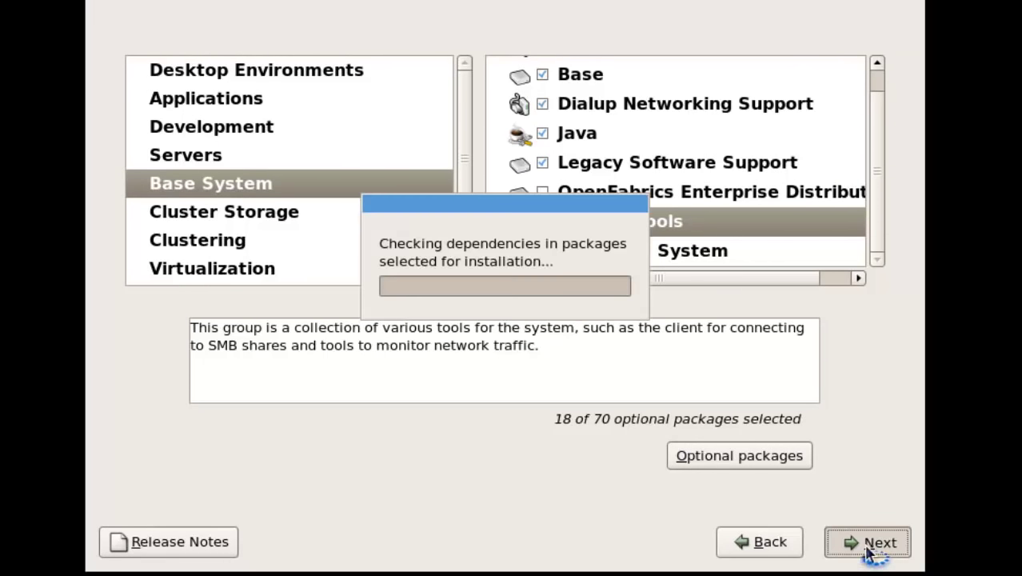
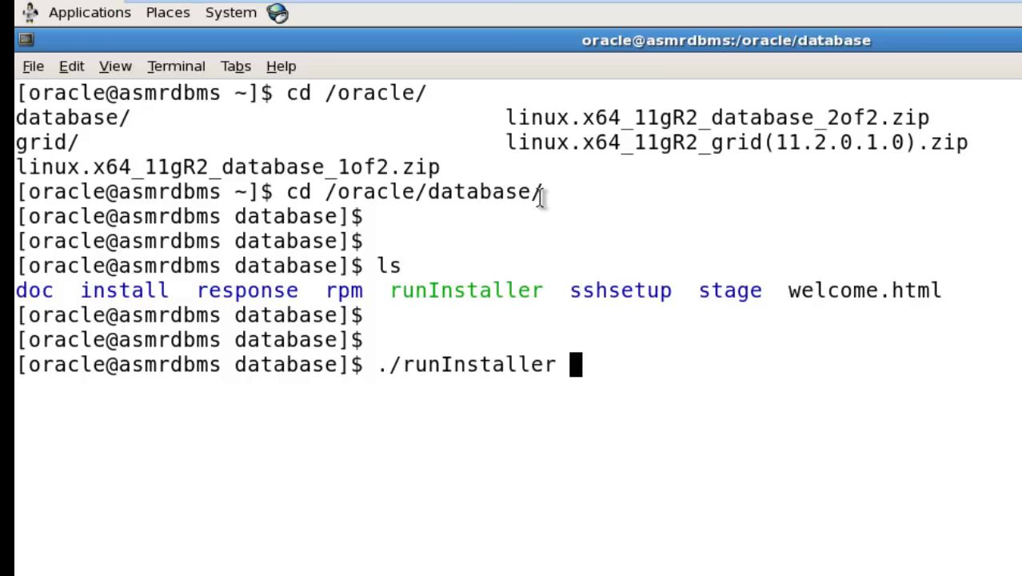
- Run ./runInstaller and let its temp and swap space checks pass
key(Return)
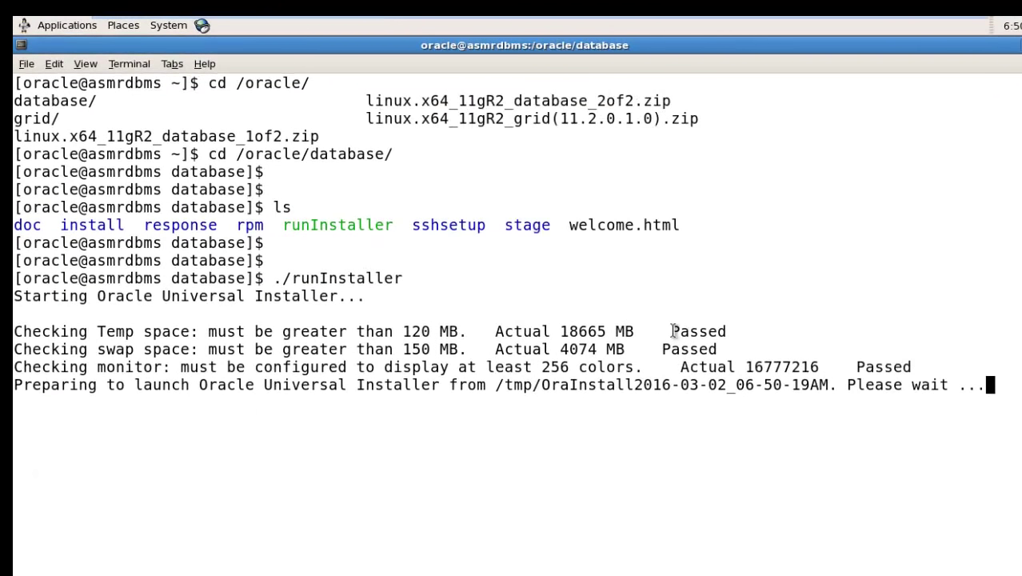
drag(672, 331, 906, 367)
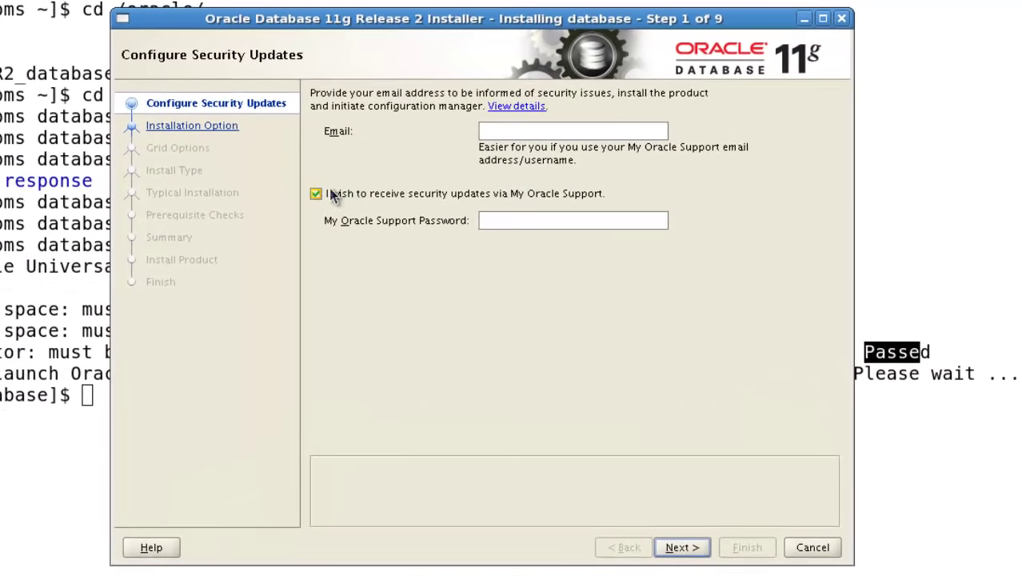
- Decline security update notifications and confirm continuing without an email address
click(316, 193)
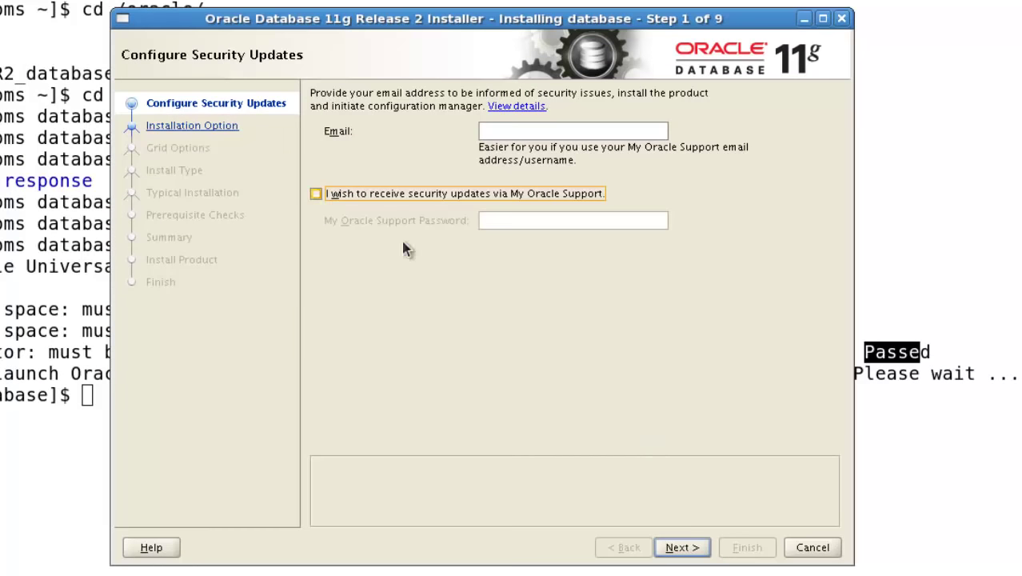
click(682, 548)
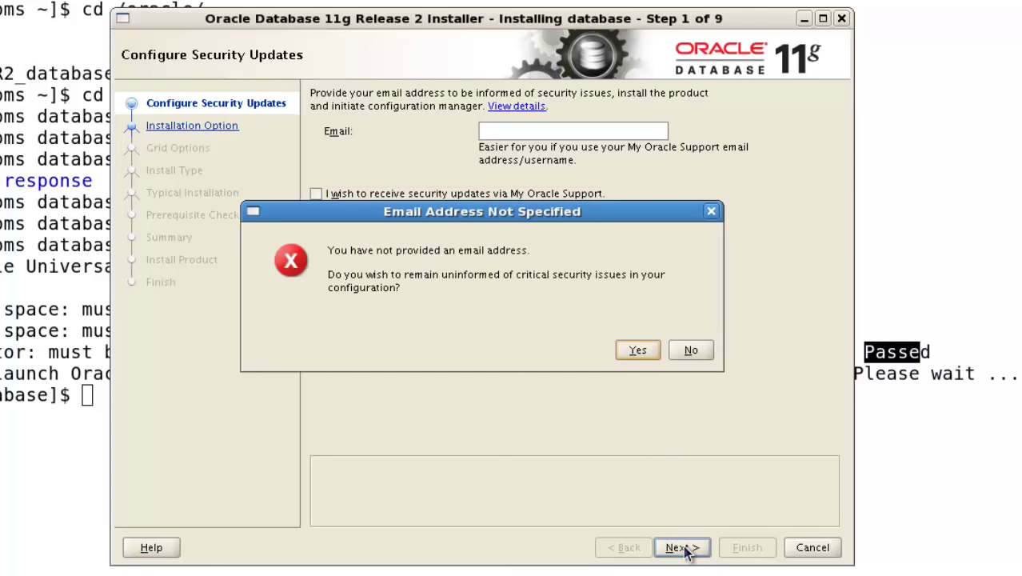
click(627, 353)
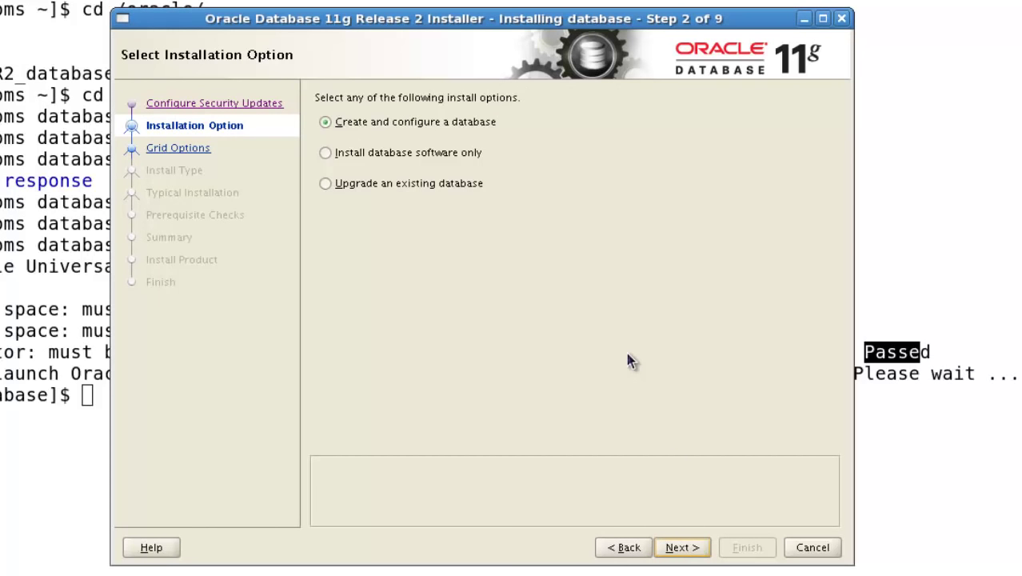
- Keep 'Create and configure a database' and choose a Server Class installation
click(325, 122)
click(678, 548)
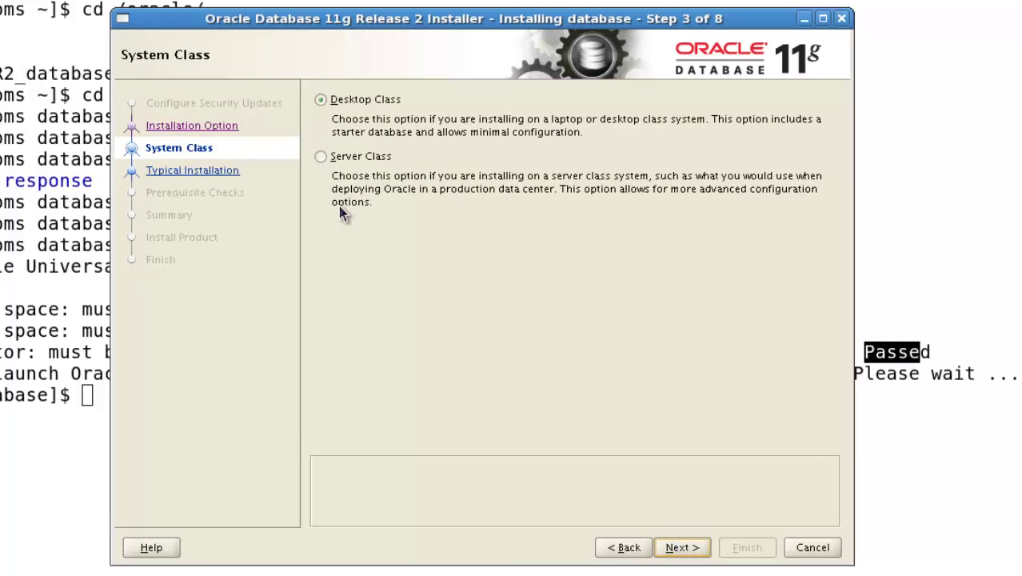
click(321, 157)
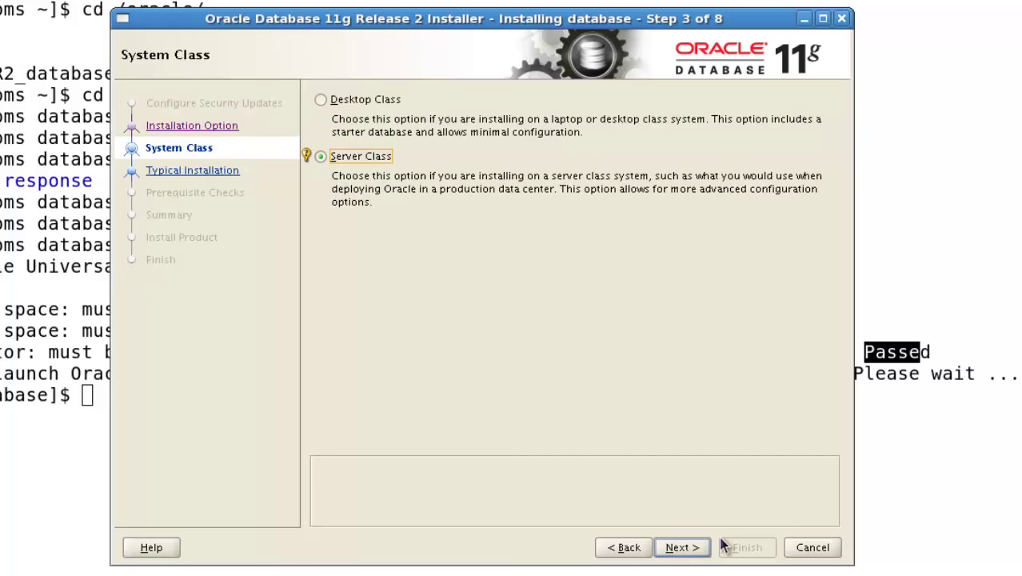
click(683, 551)
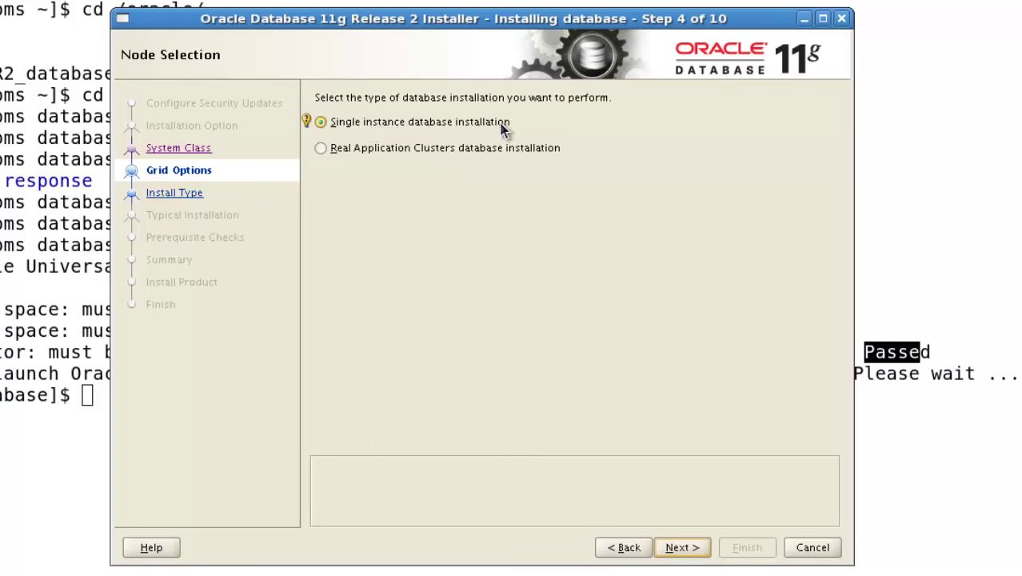
- Keep single instance, choose Advanced install, and accept English and Enterprise Edition
click(681, 548)
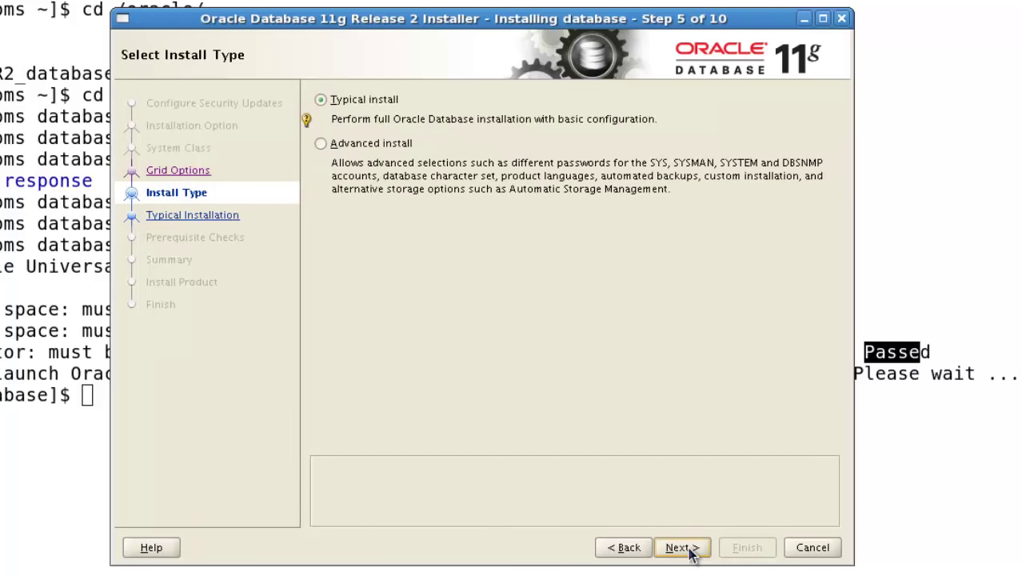
click(377, 146)
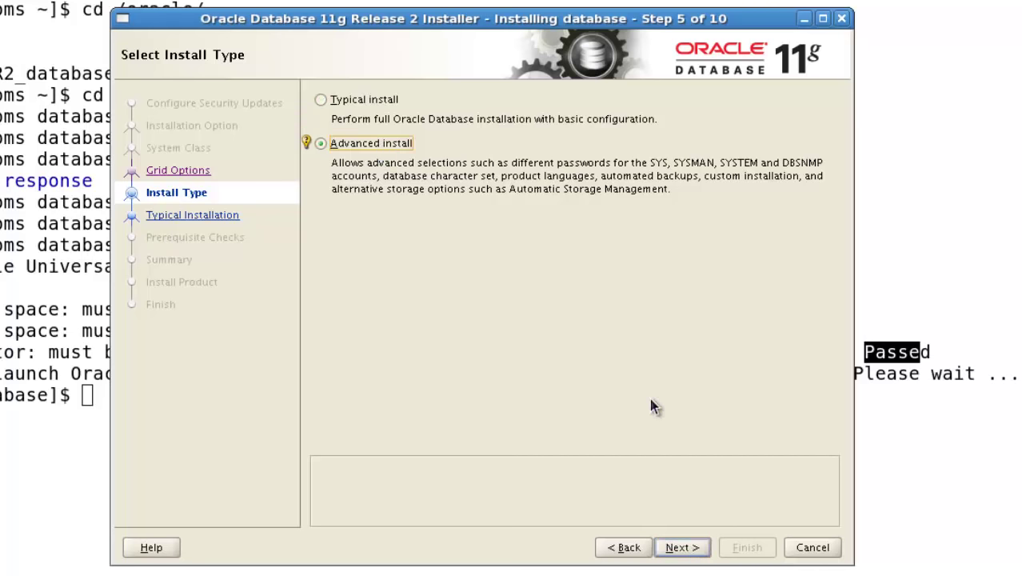
click(694, 550)
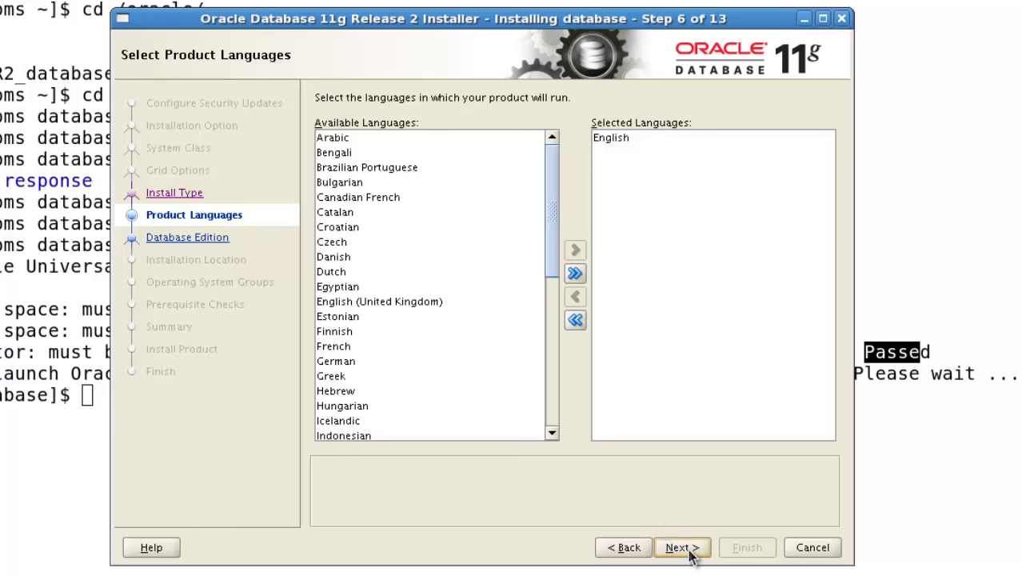
click(692, 550)
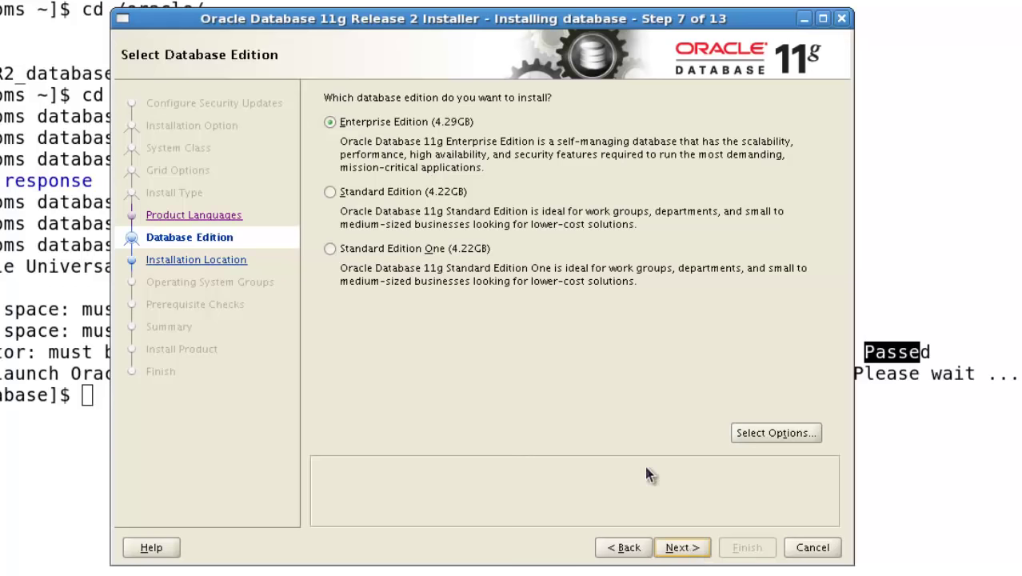
click(687, 554)
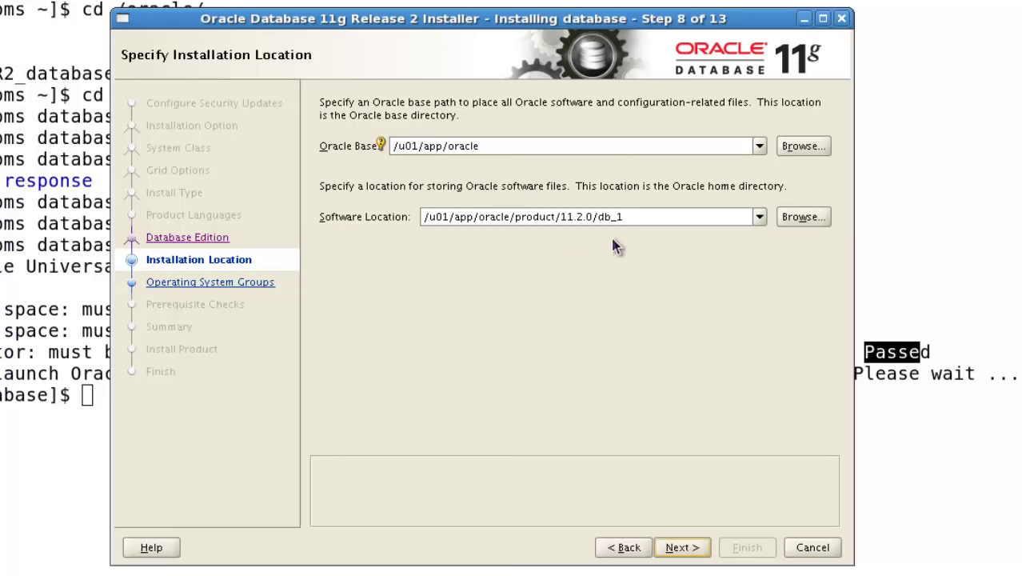
- Keep default paths and General Purpose type, and set the global database name to orcl
click(681, 549)
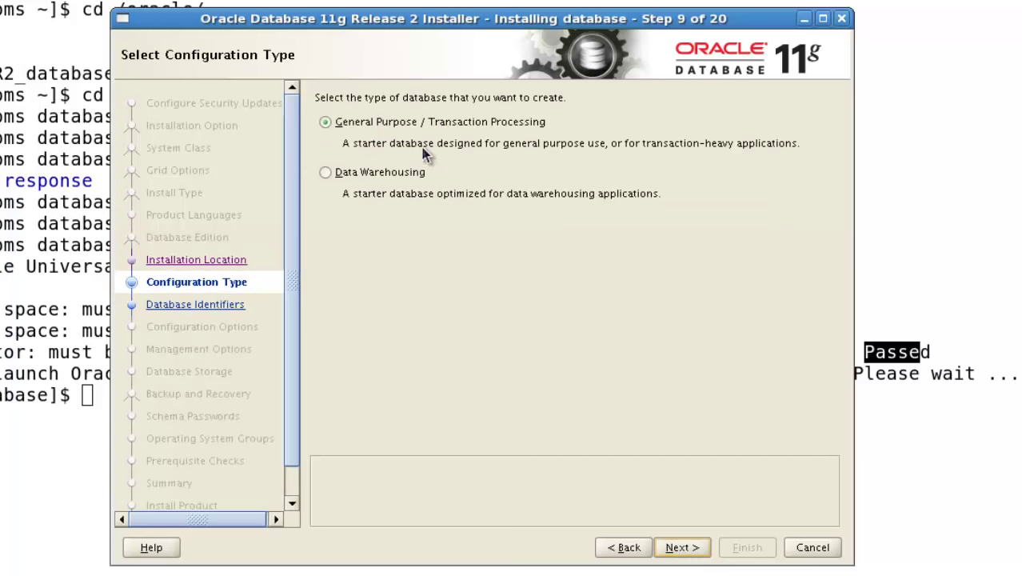
click(682, 550)
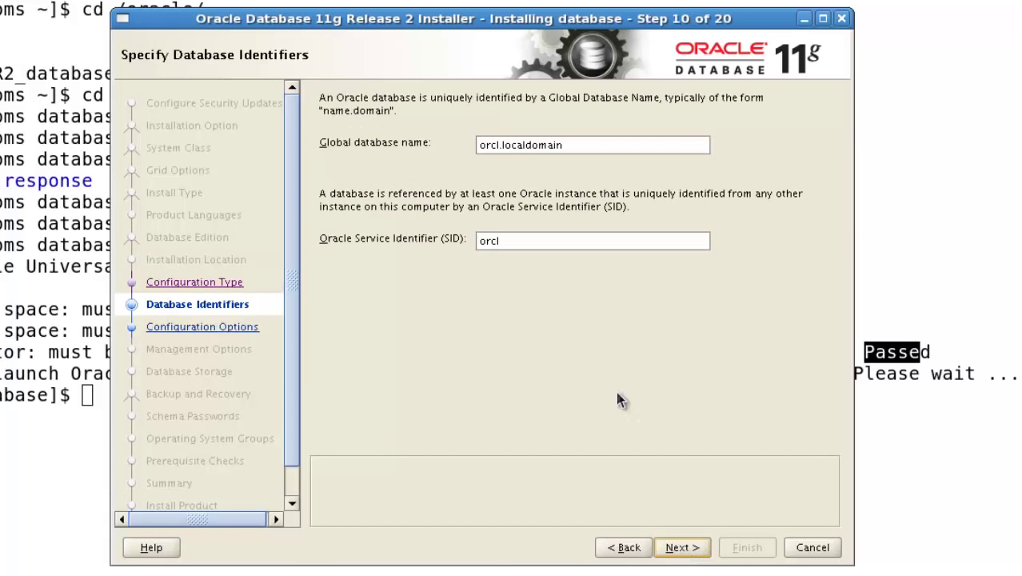
click(574, 145)
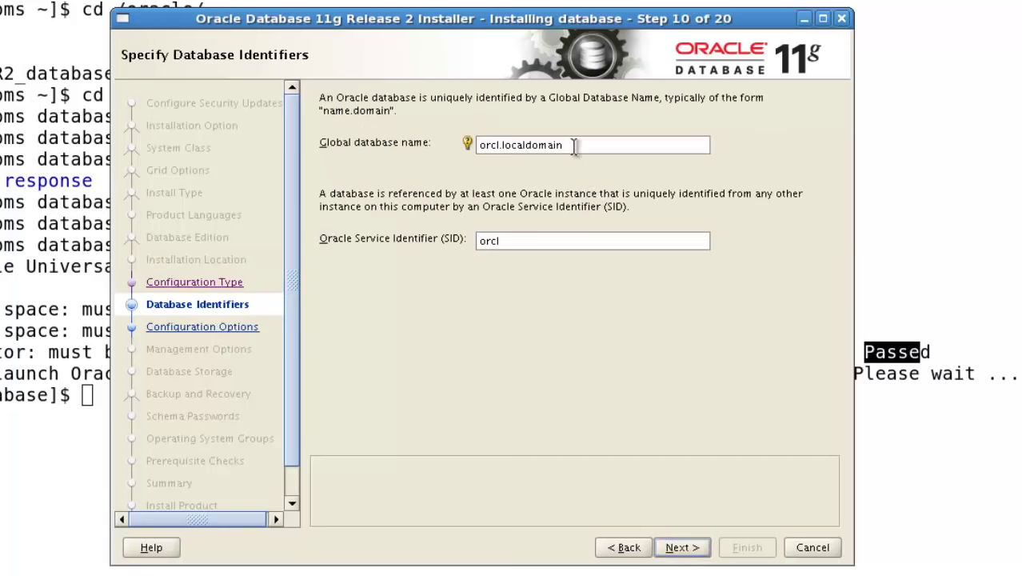
key(BackSpace)
key(BackSpace)
key(BackSpace)
key(BackSpace)
key(BackSpace)
key(BackSpace)
key(BackSpace)
key(BackSpace)
key(BackSpace)
key(BackSpace)
key(BackSpace)
key(BackSpace)
key(BackSpace)
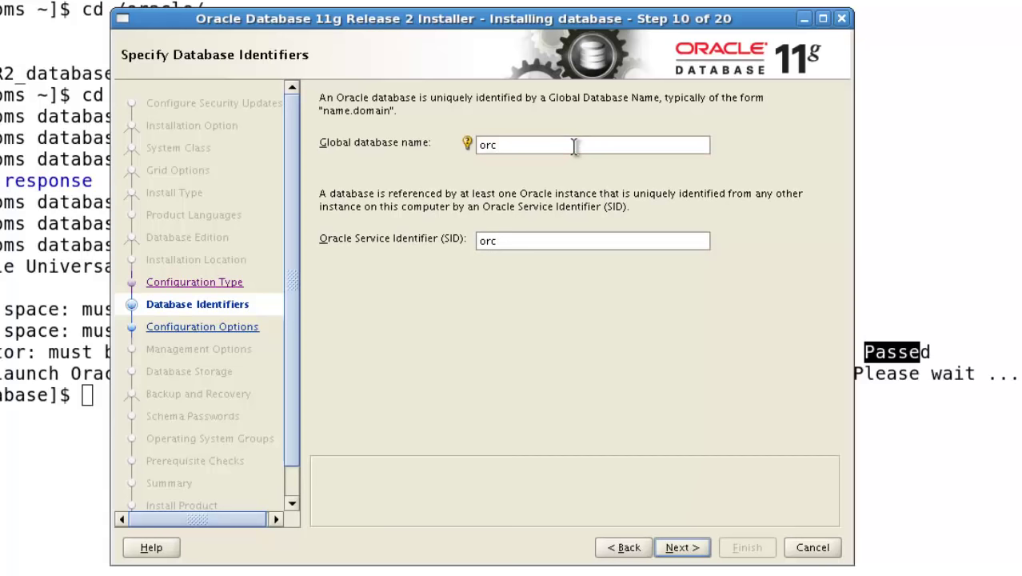
text(l)
click(680, 550)
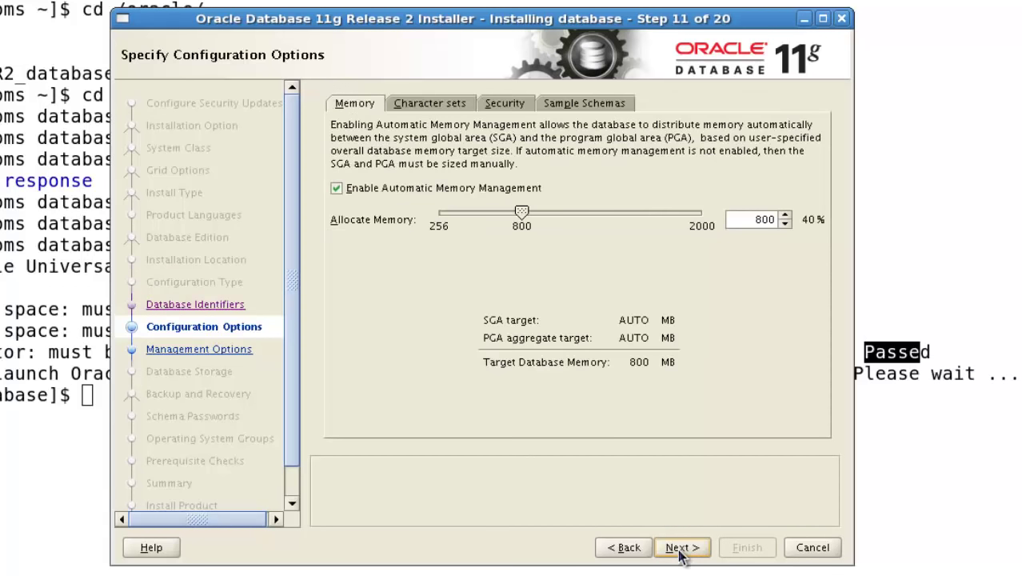
- Enable 'Create database with sample schemas' and keep Database Control management
click(578, 110)
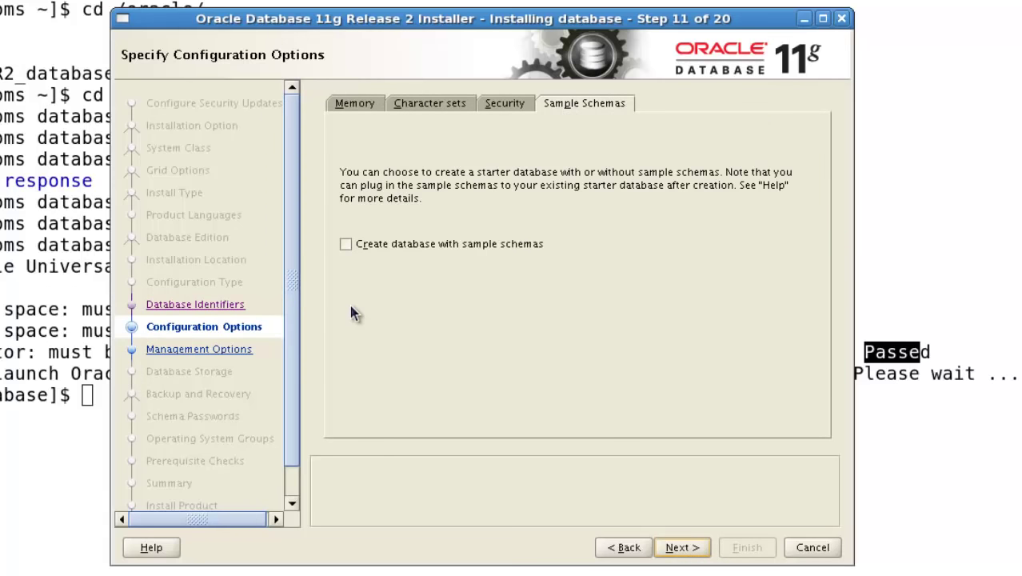
click(346, 243)
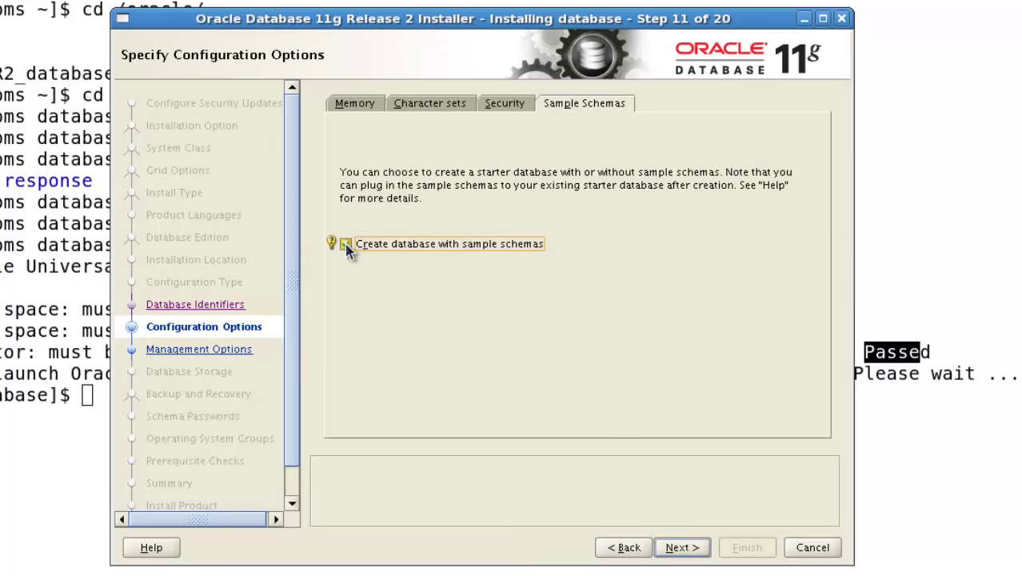
click(352, 104)
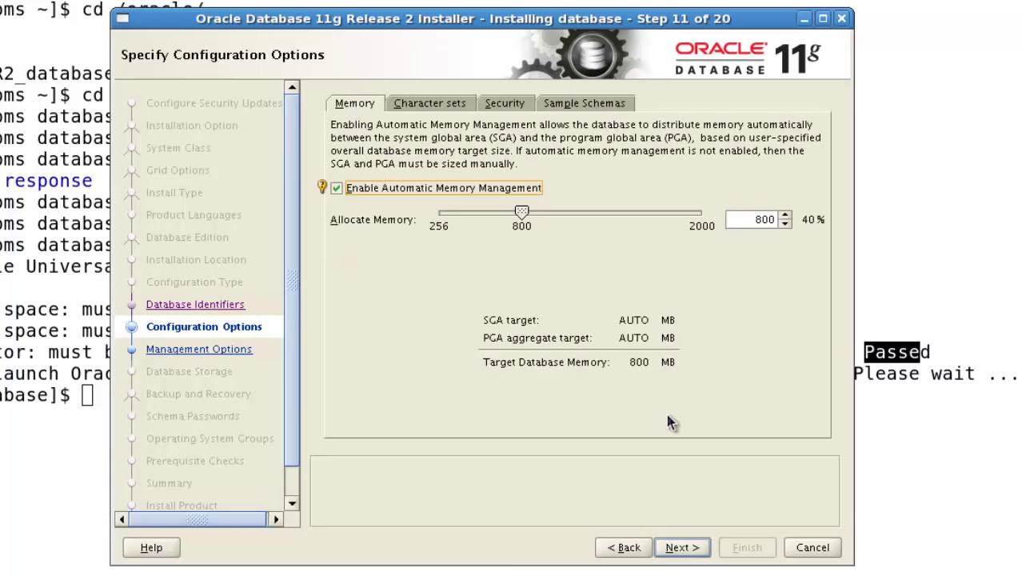
click(680, 548)
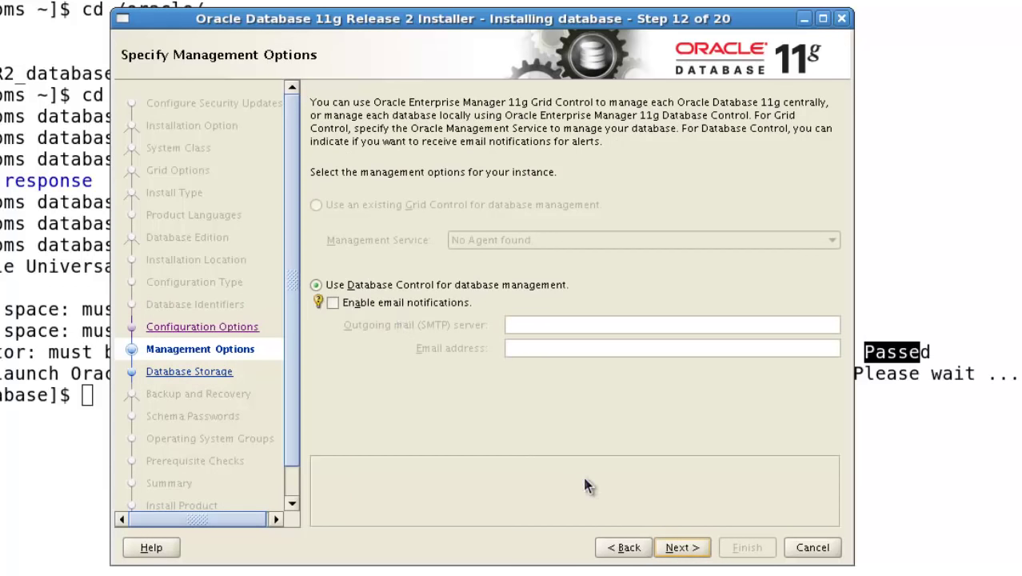
click(681, 547)
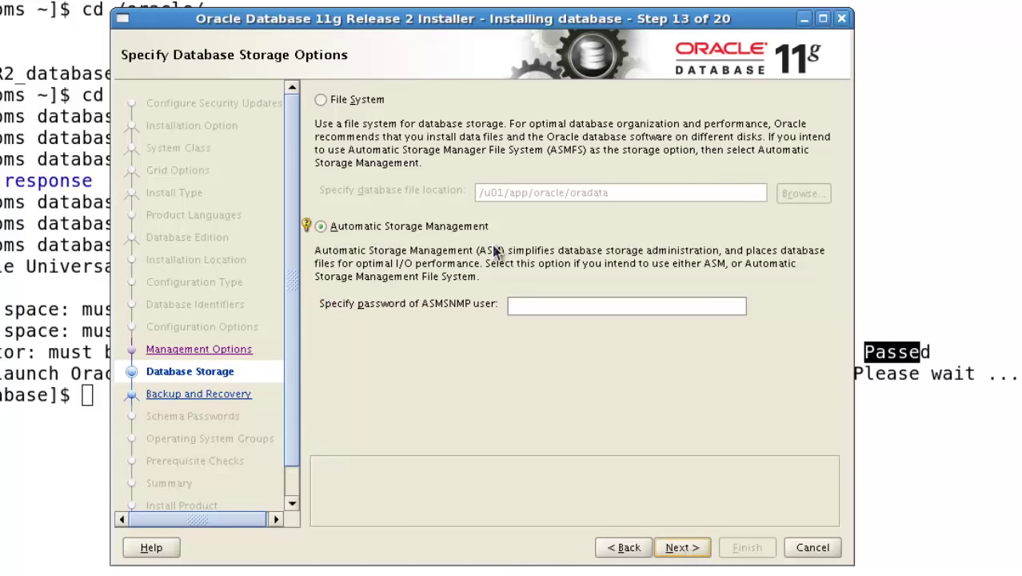
- Enter the ASMSNMP password and leave automated backups disabled
click(541, 303)
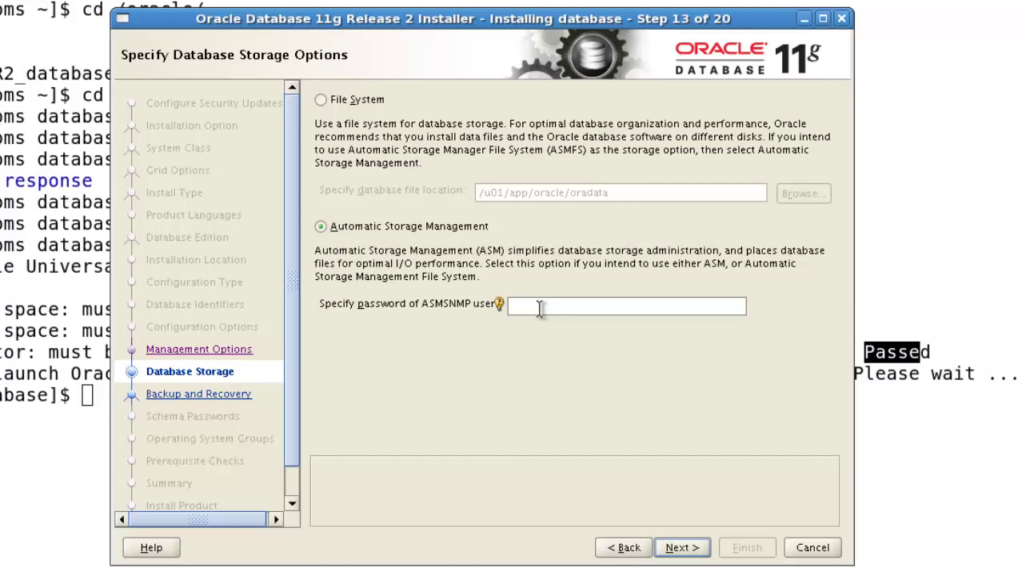
click(683, 548)
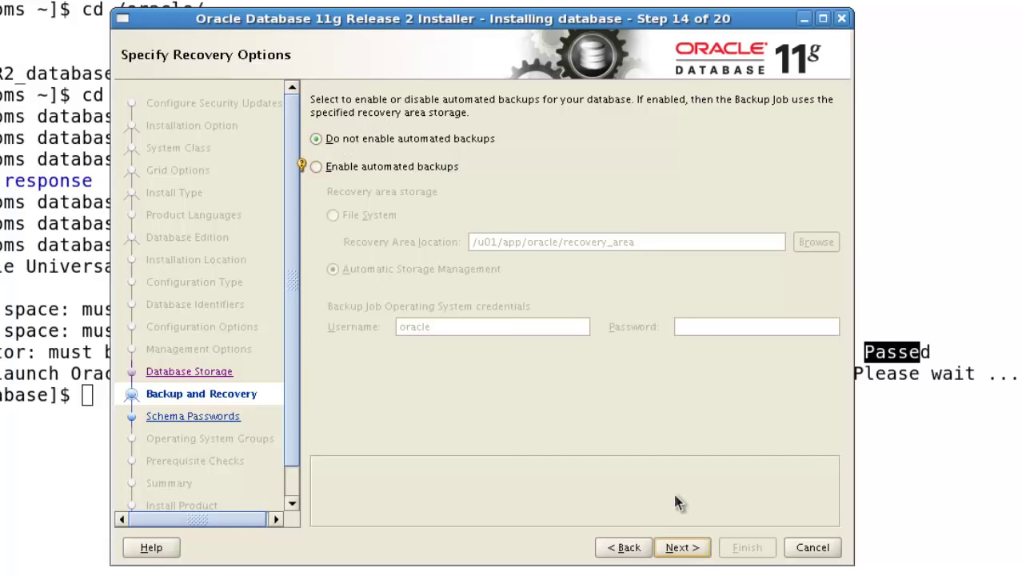
click(679, 548)
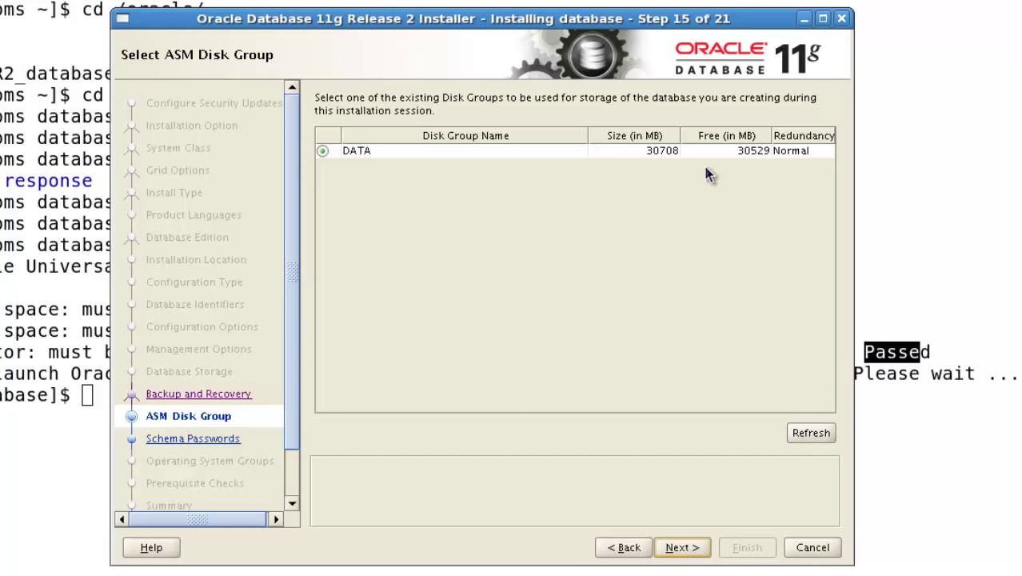
- Use the DATA disk group and set one shared schema password, entered and confirmed
click(681, 548)
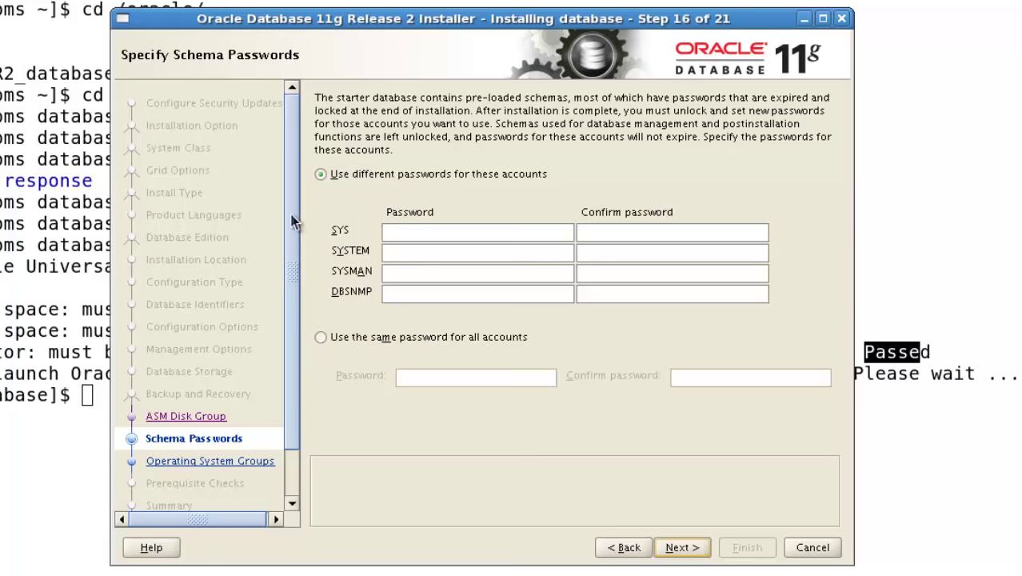
click(321, 339)
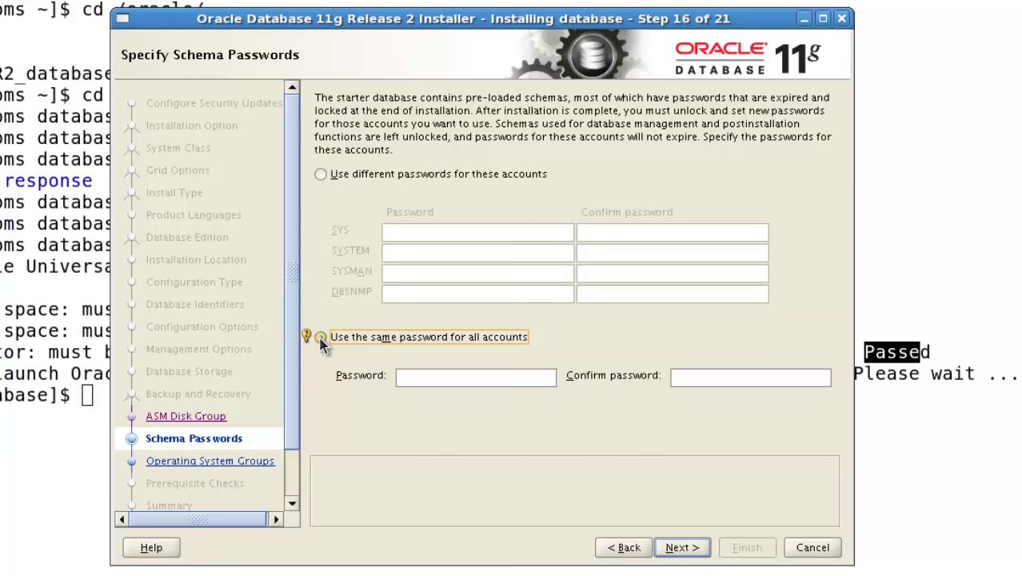
click(432, 380)
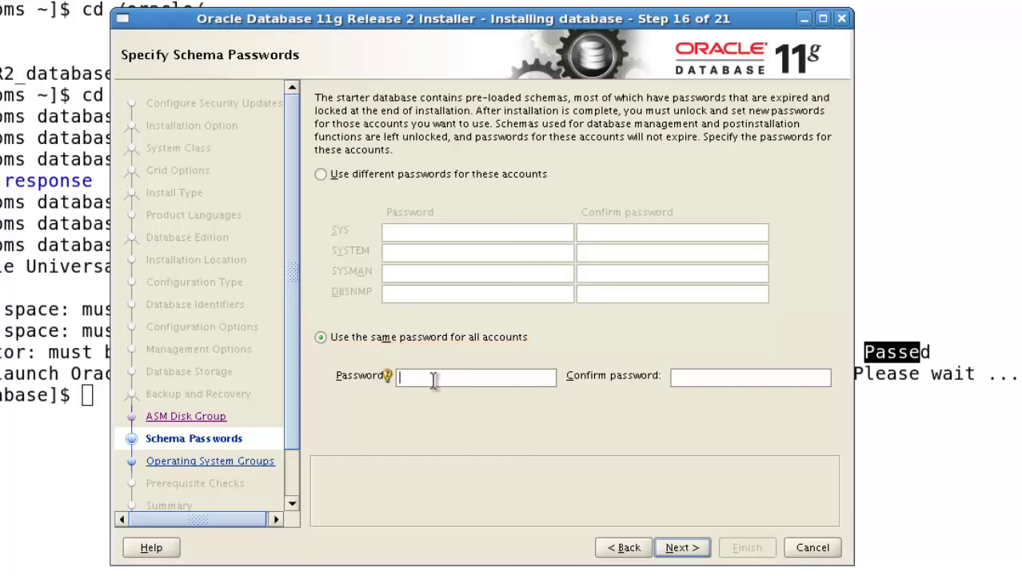
text(*)
text(****)
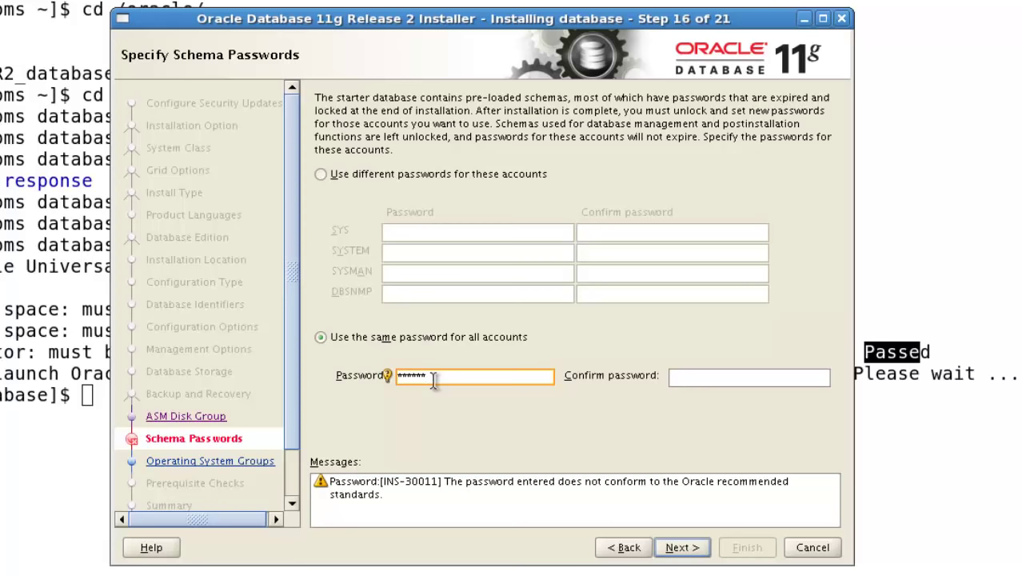
text(**)
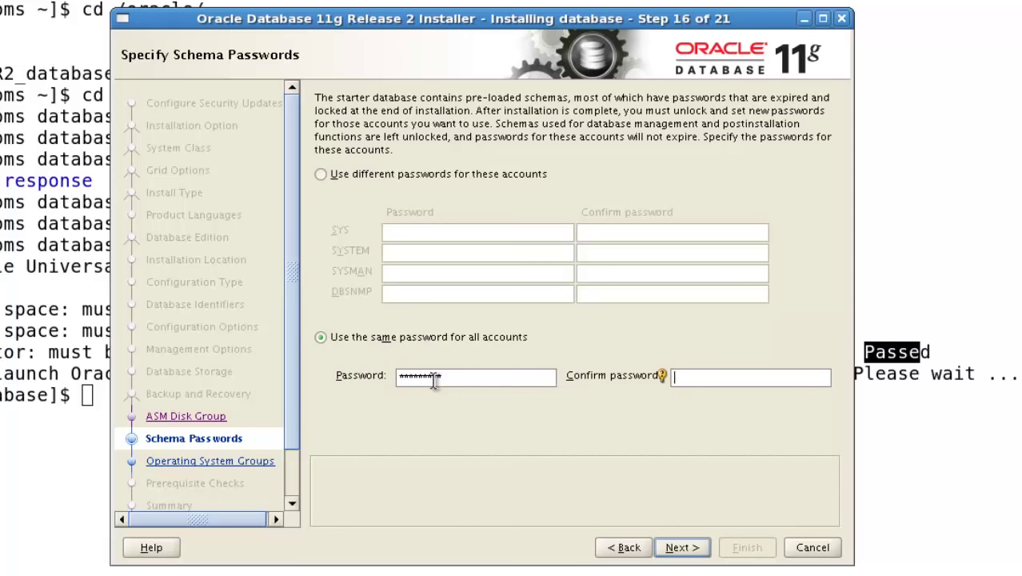
key(Tab)
text(*****)
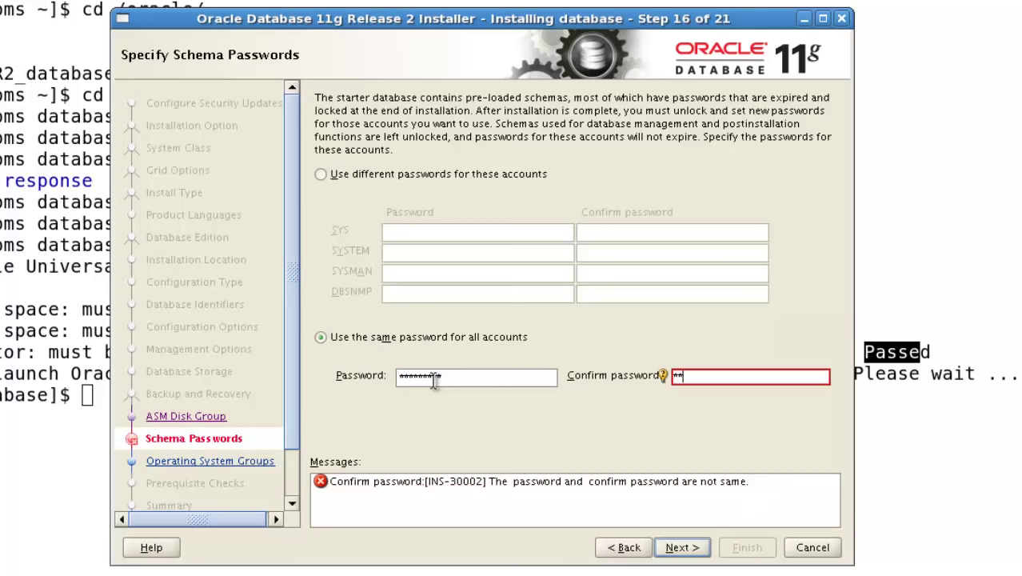
text(***)
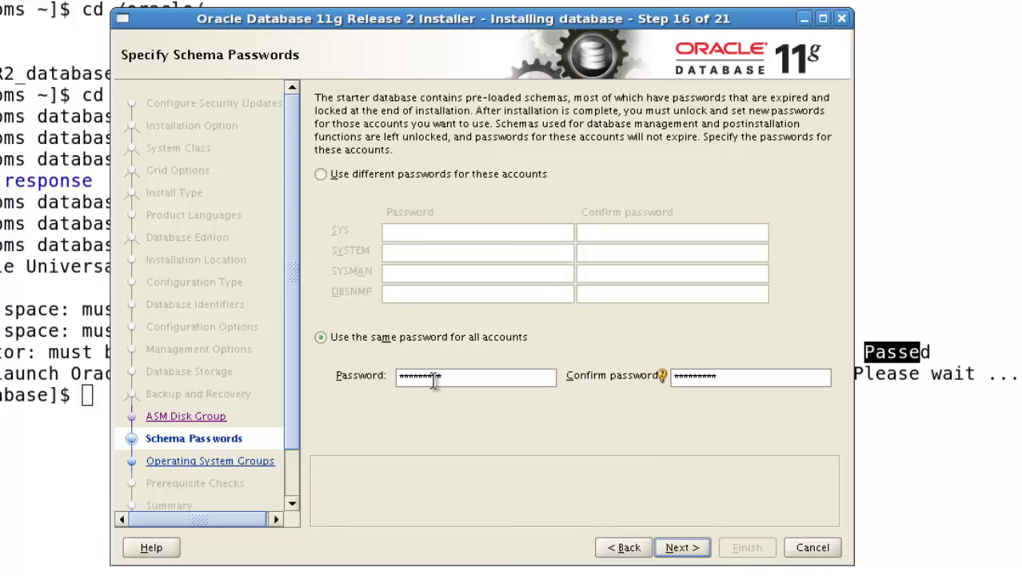
- Accept the dba and oper OS groups, pass prerequisite checks, and Finish from Summary
click(663, 555)
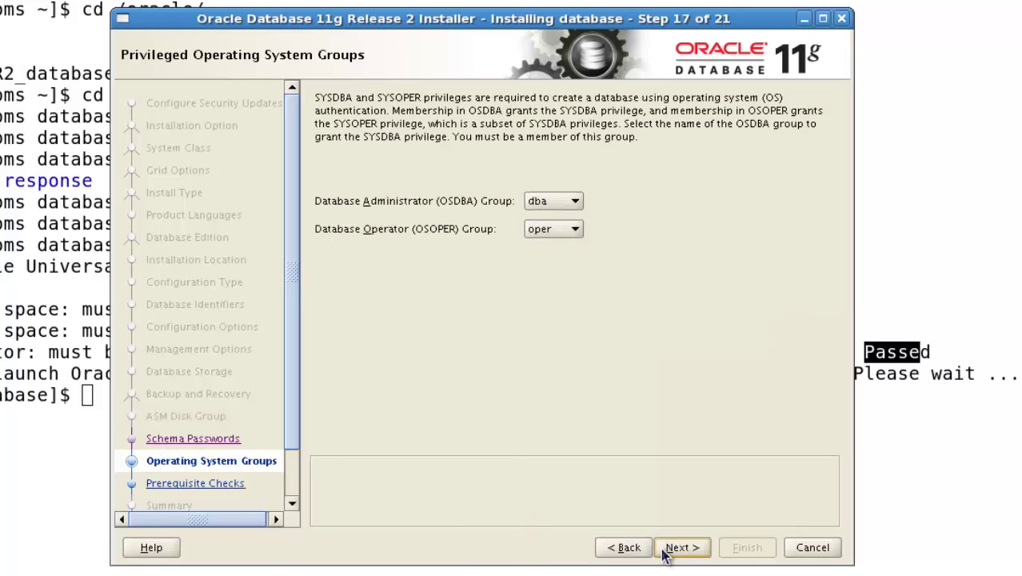
click(664, 555)
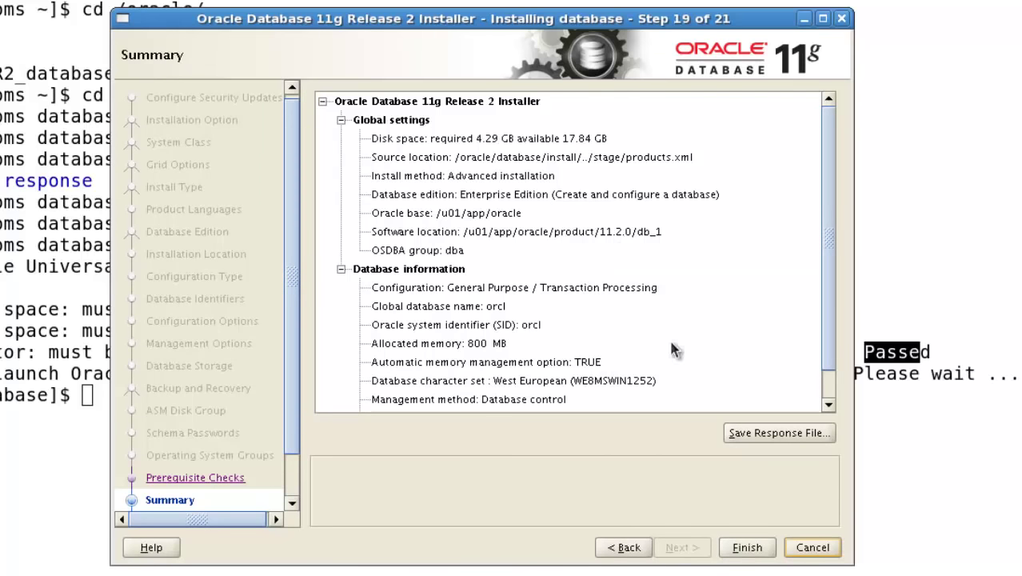
click(747, 549)
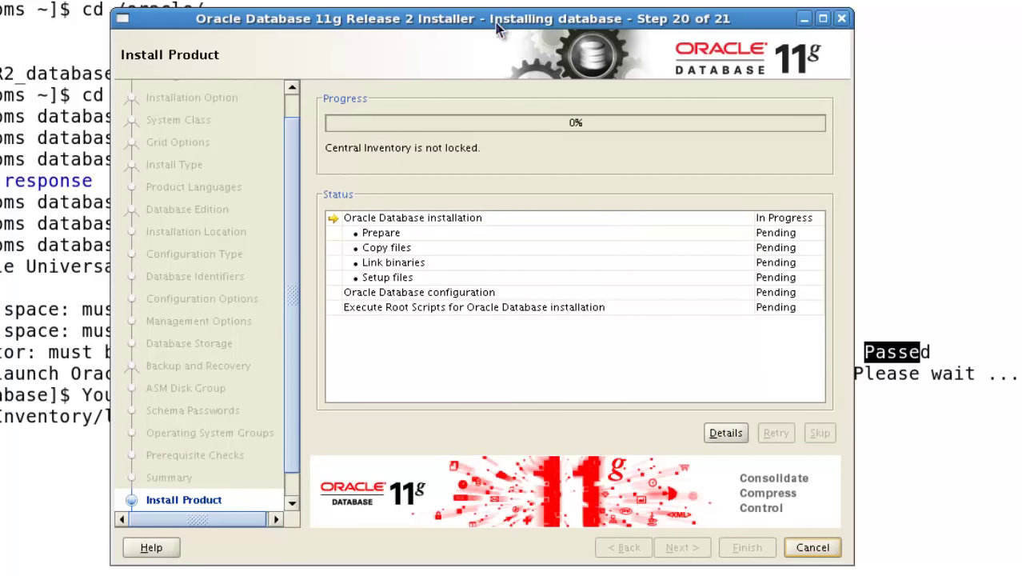
- Wait for installation and orcl database creation to complete, nudging the installer window aside
drag(498, 27, 491, 20)
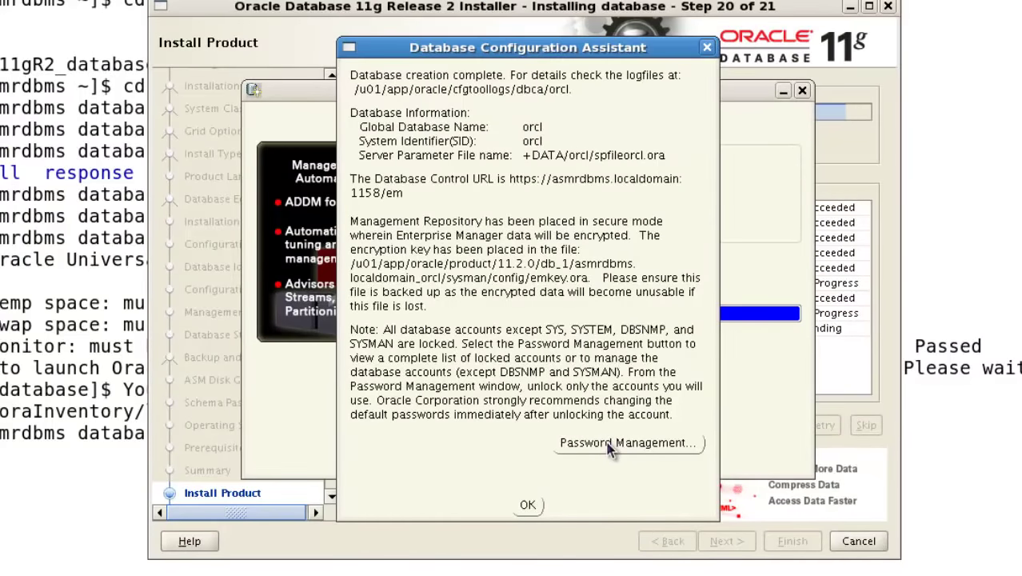
- In Password Management, unlock SCOTT and set and confirm its new password
click(608, 448)
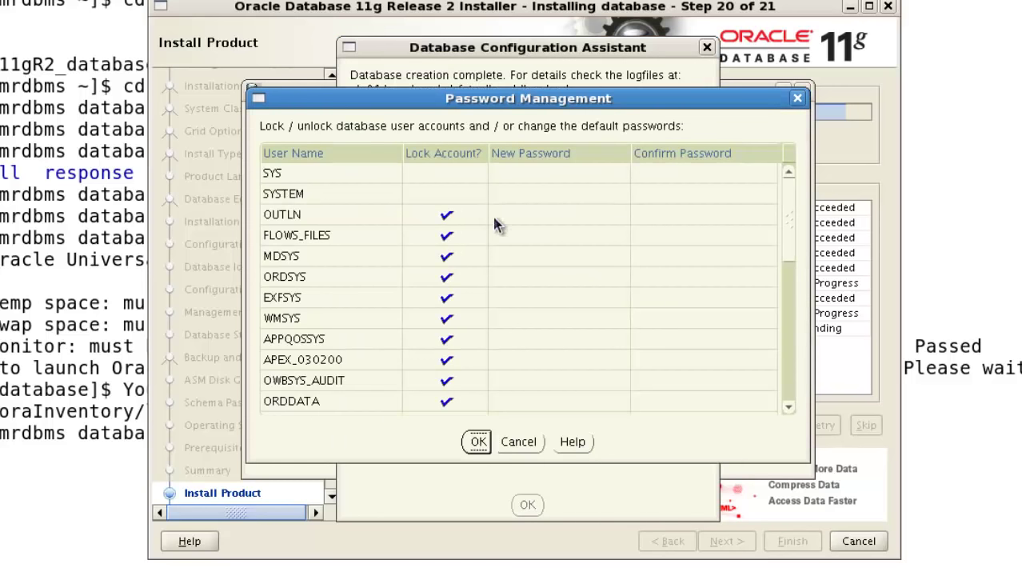
click(295, 183)
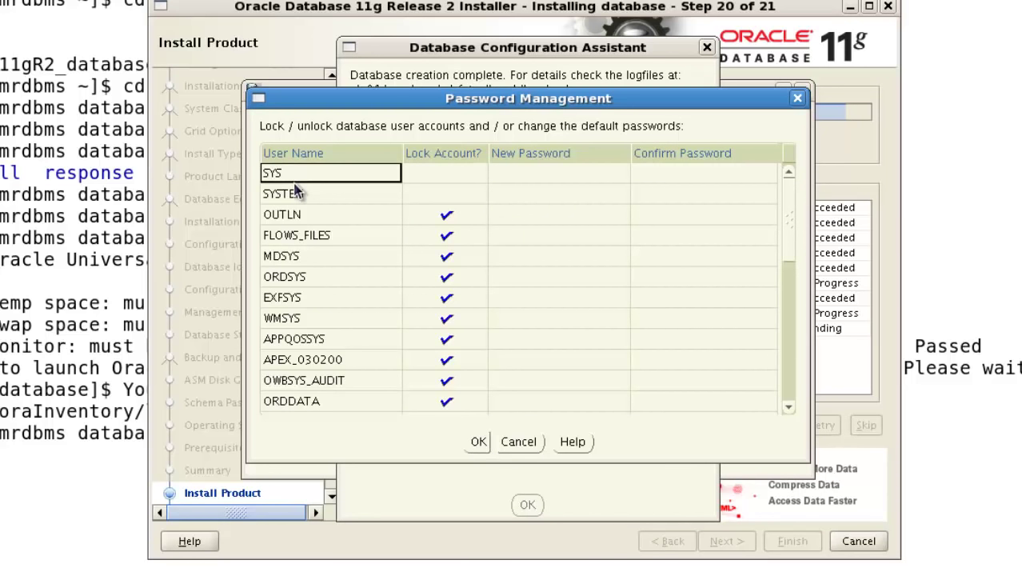
click(299, 195)
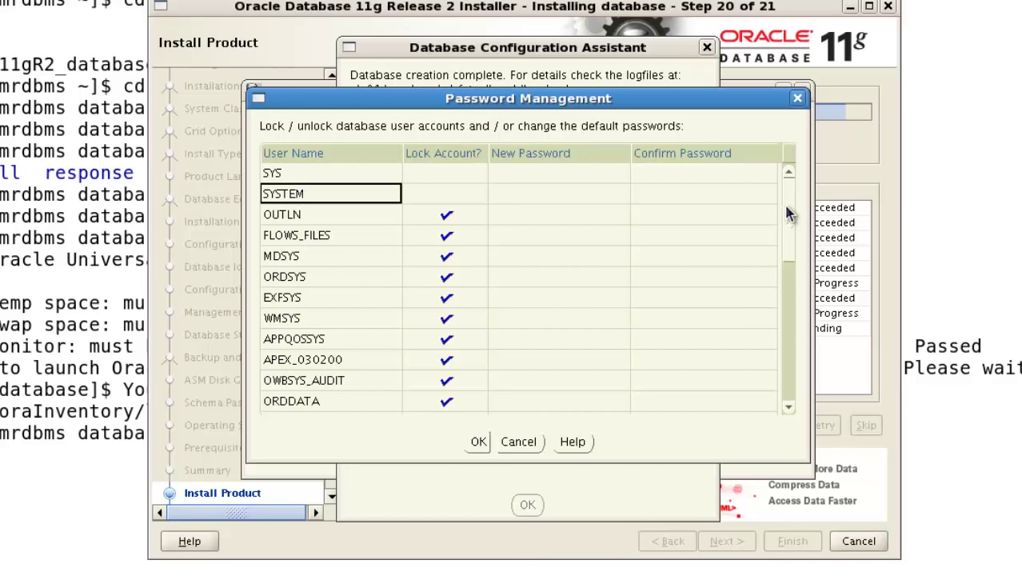
drag(787, 213, 786, 299)
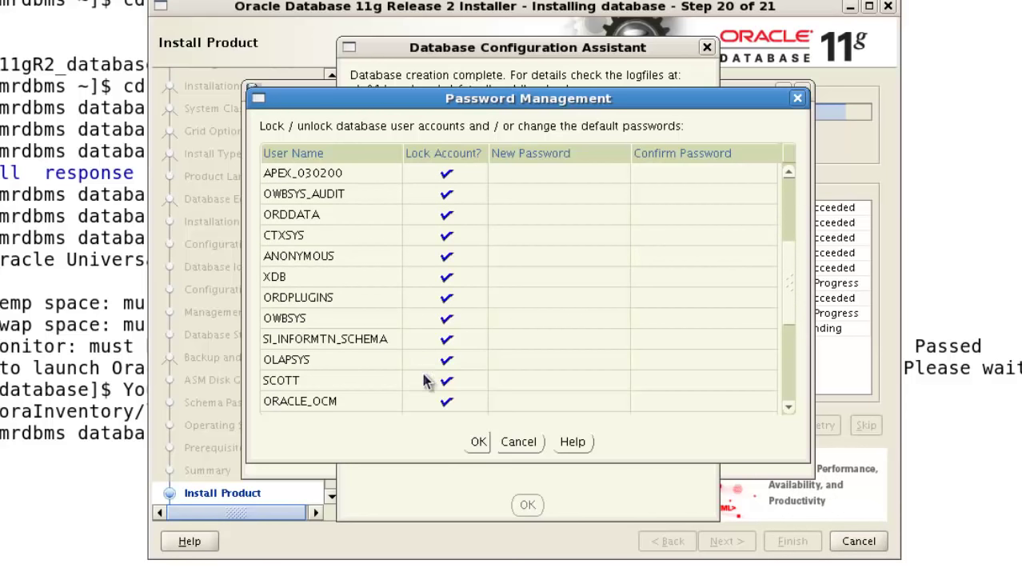
click(449, 386)
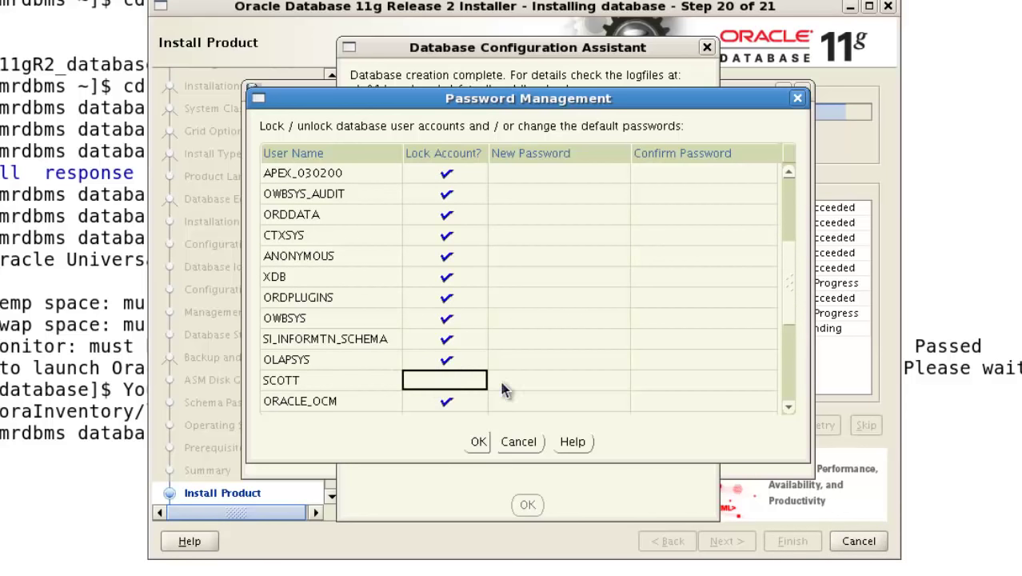
click(547, 385)
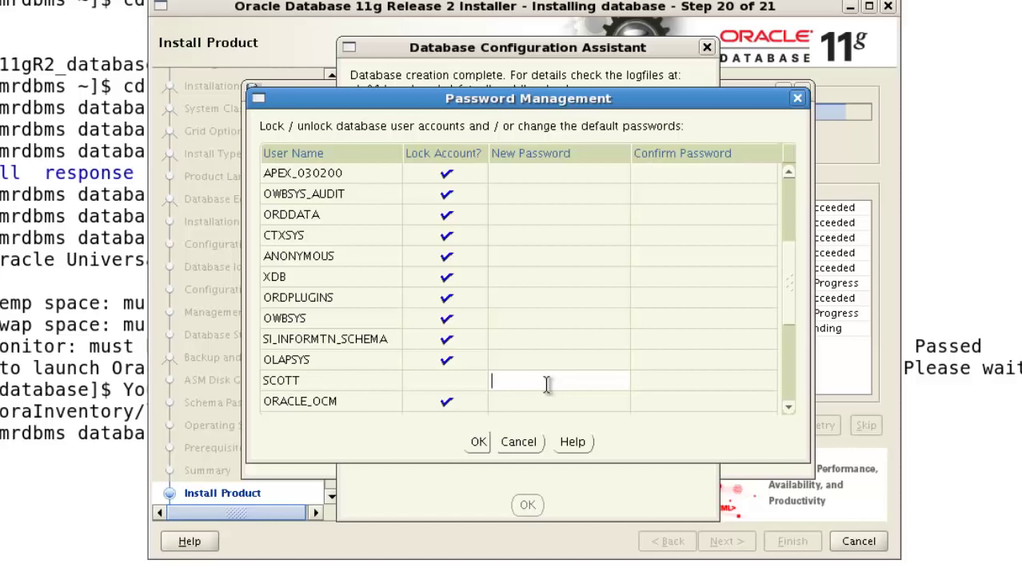
text(tiger)
key(Return)
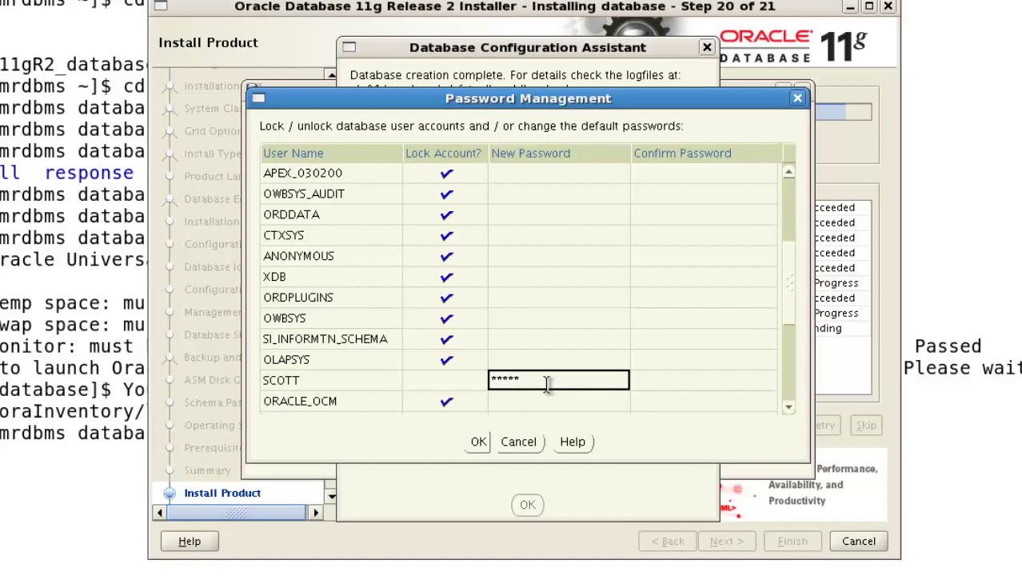
click(654, 380)
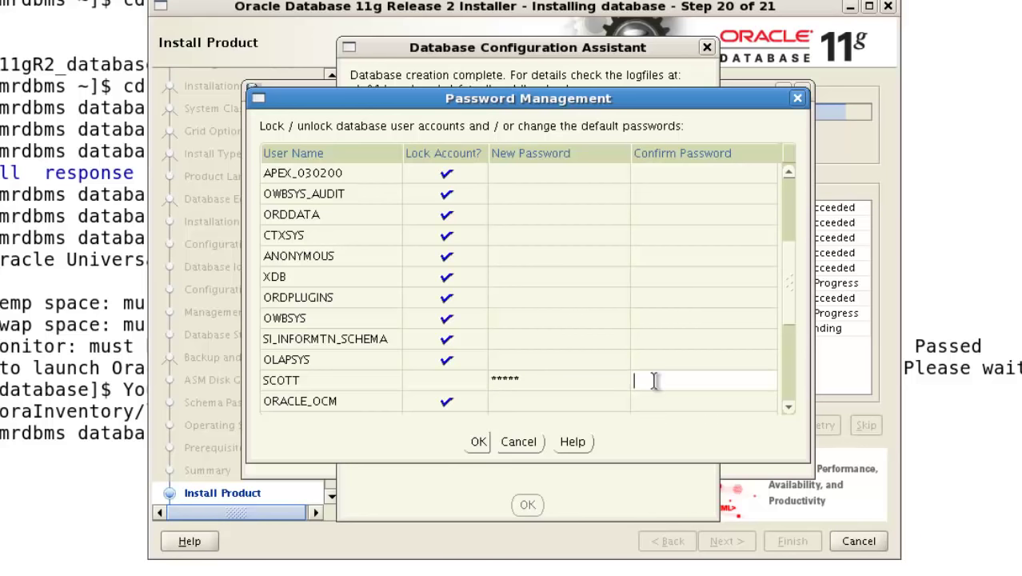
text(tiger)
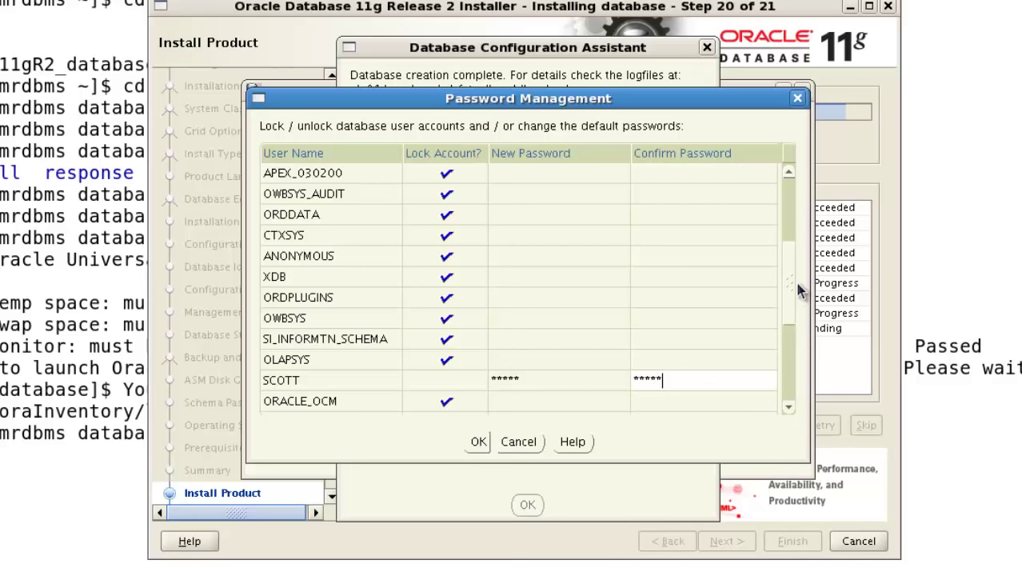
key(Return)
- Unlock the HR account and set and confirm its new password
scroll(789, 317, down, 1)
scroll(788, 318, down, 1)
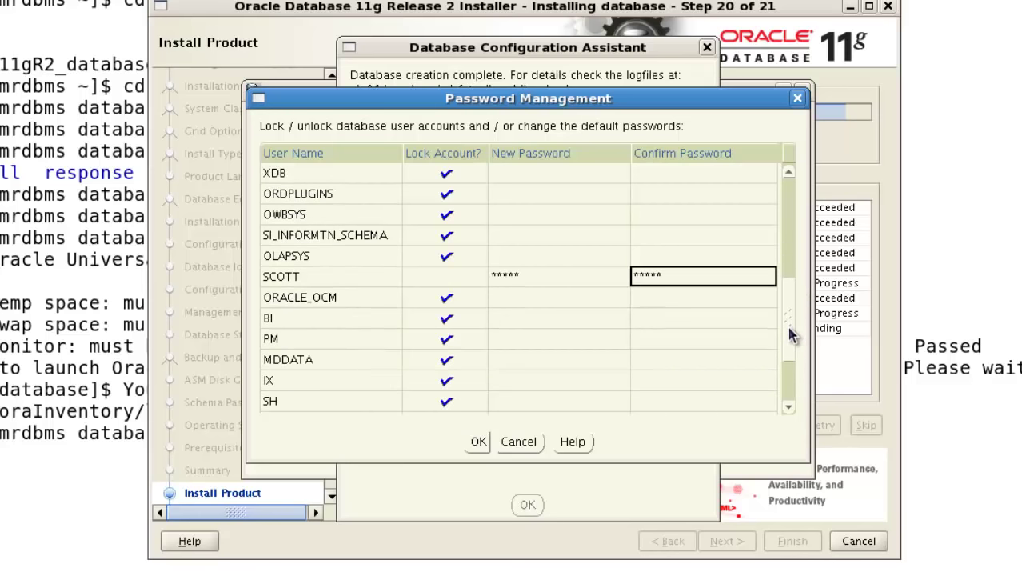
scroll(788, 332, down, 1)
scroll(787, 335, down, 2)
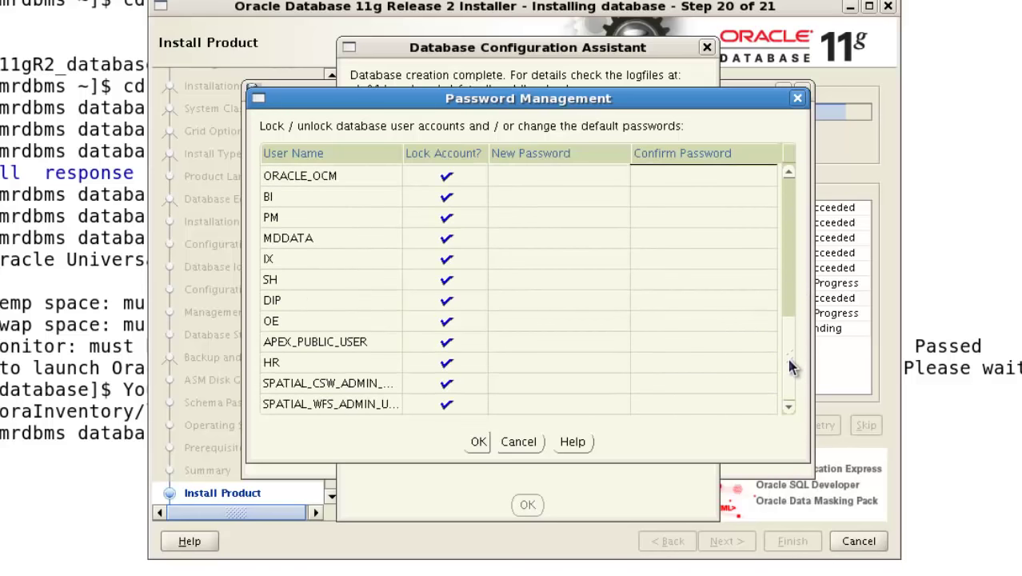
click(448, 365)
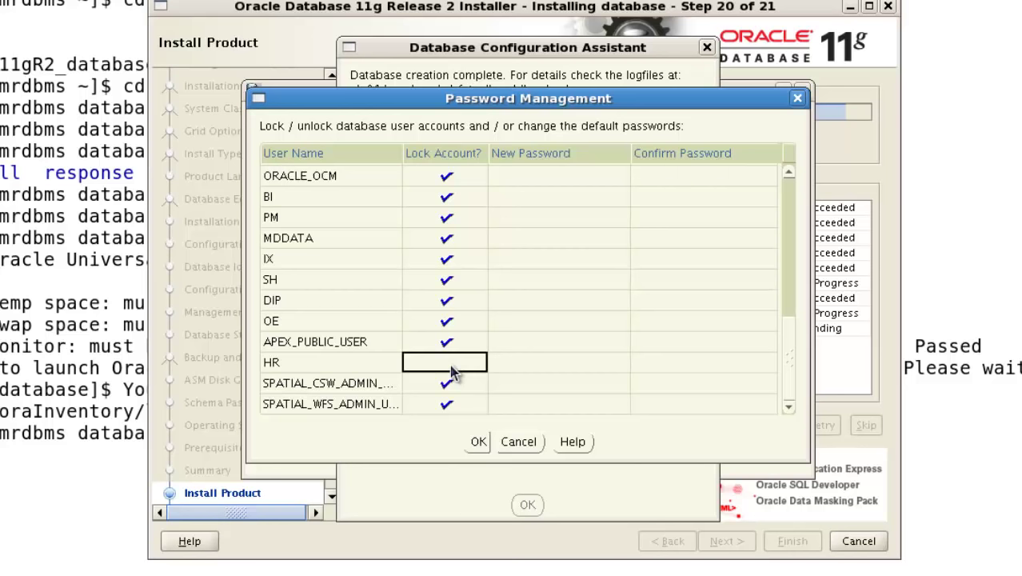
click(529, 366)
text(hr)
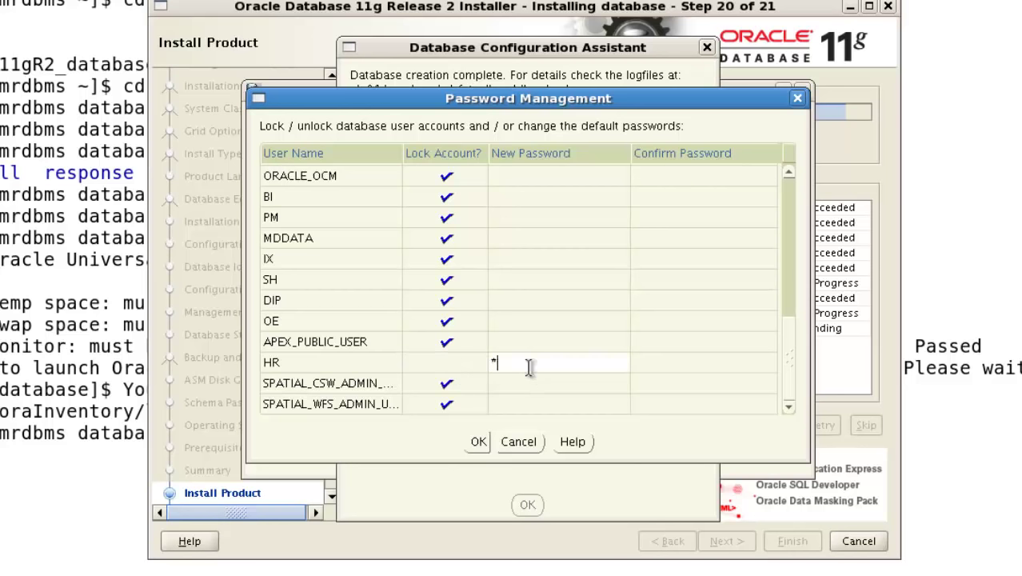
click(662, 365)
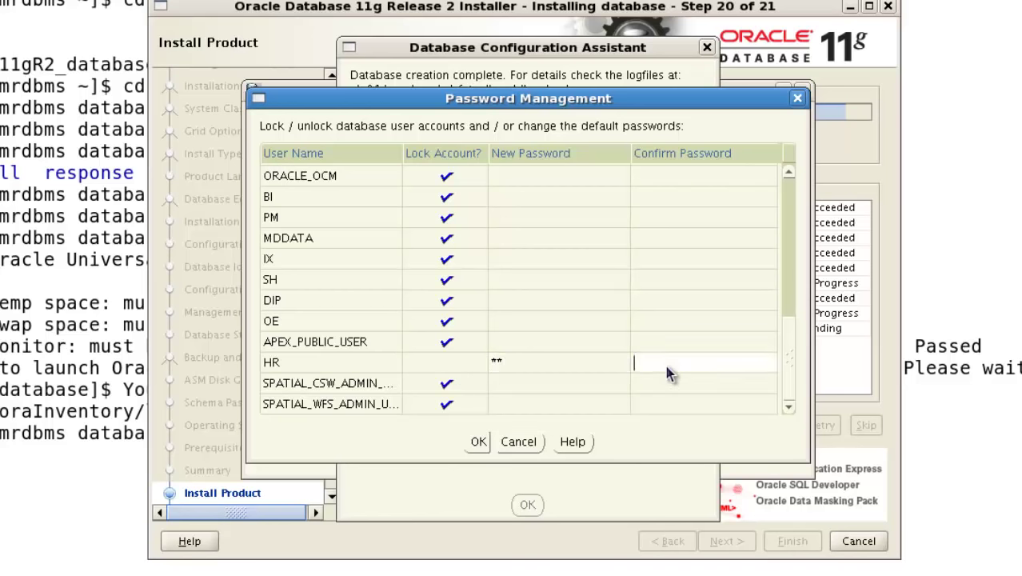
text(hr)
- Apply the account changes, accept the weak-password warning, and close Password Management
click(478, 448)
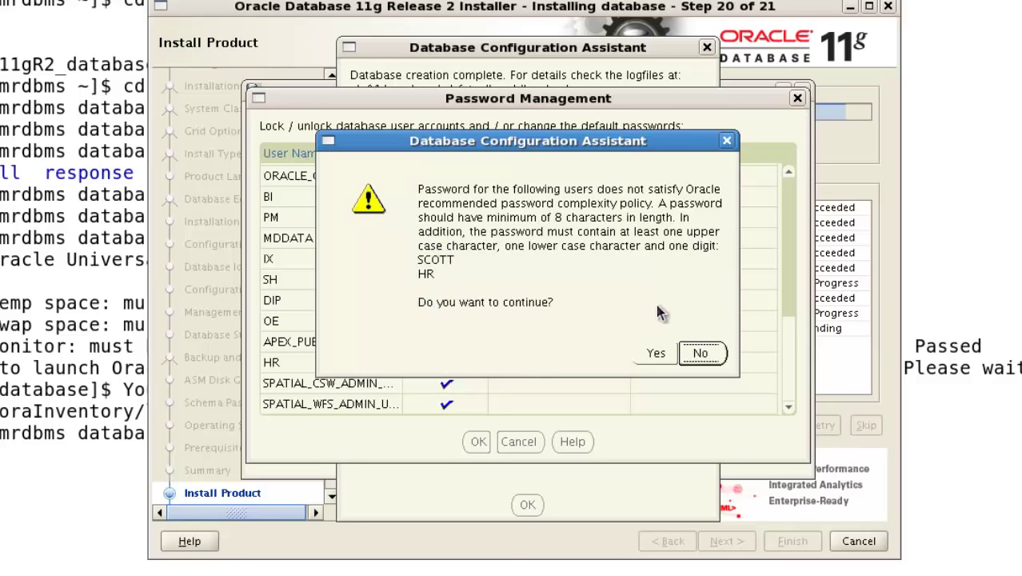
click(651, 352)
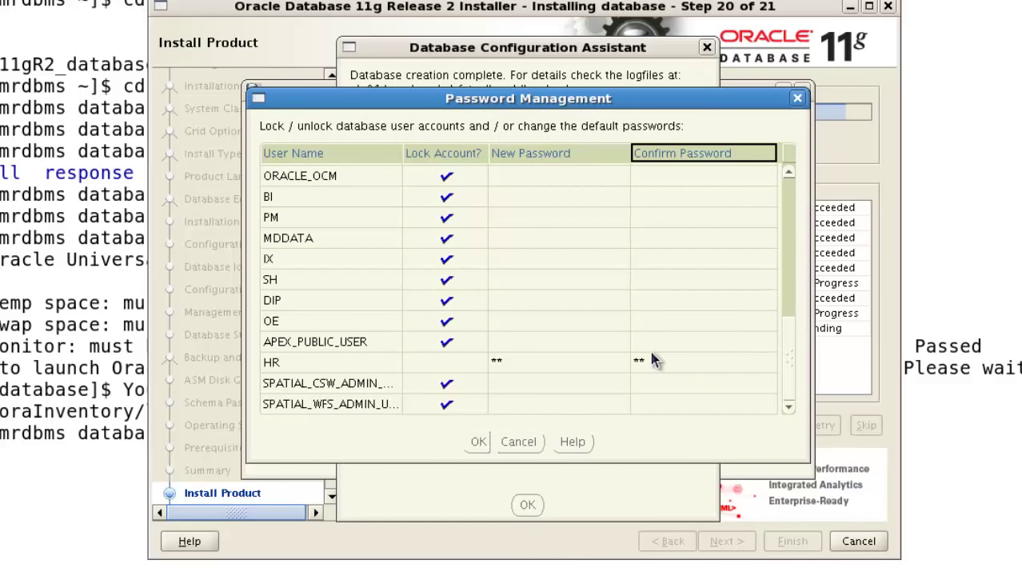
click(524, 49)
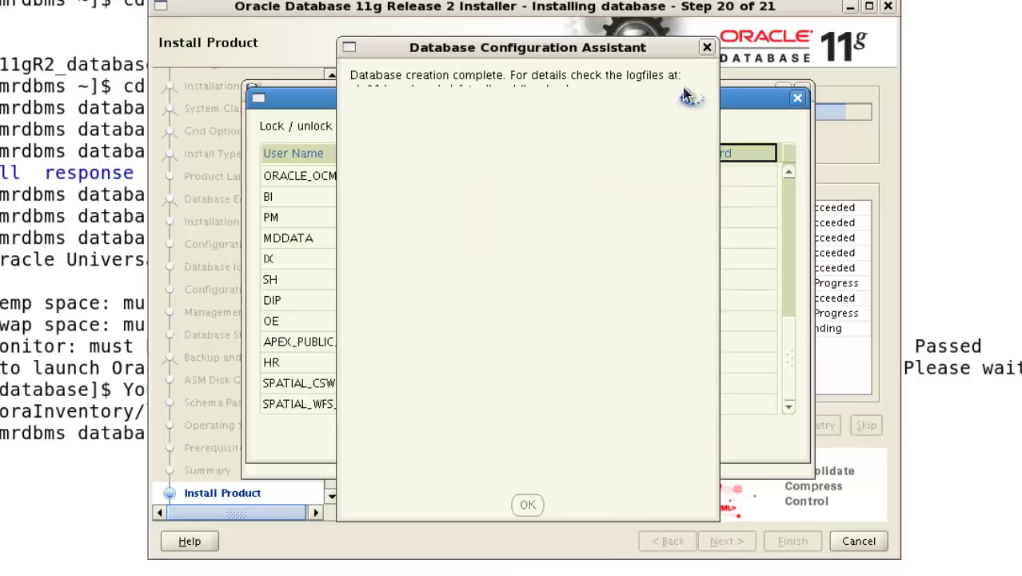
click(740, 98)
click(505, 499)
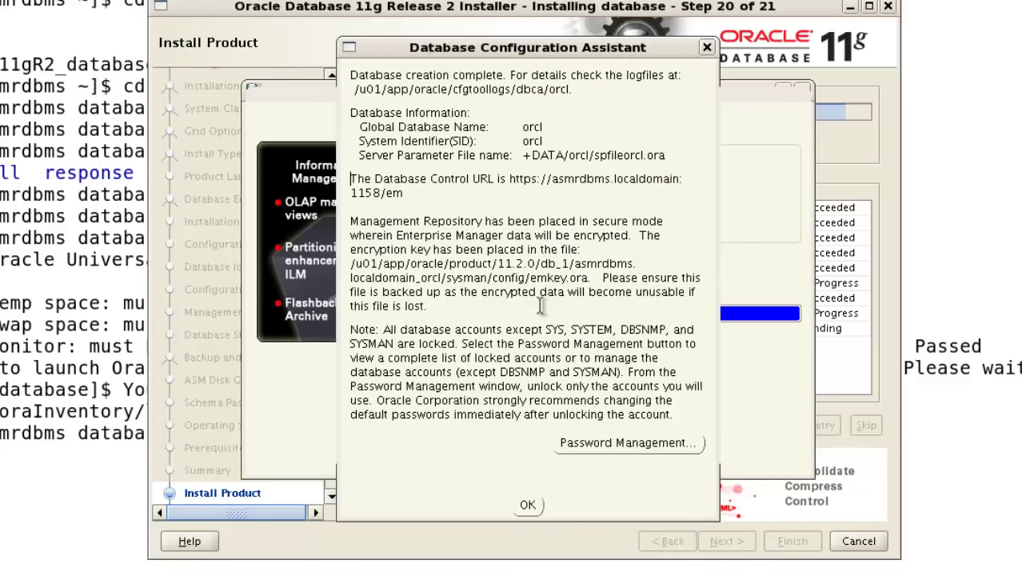
- Dismiss the DBCA summary and select the /u01/app/oracle/product/11.2.0/db_1/root.sh path in Script Location
click(524, 504)
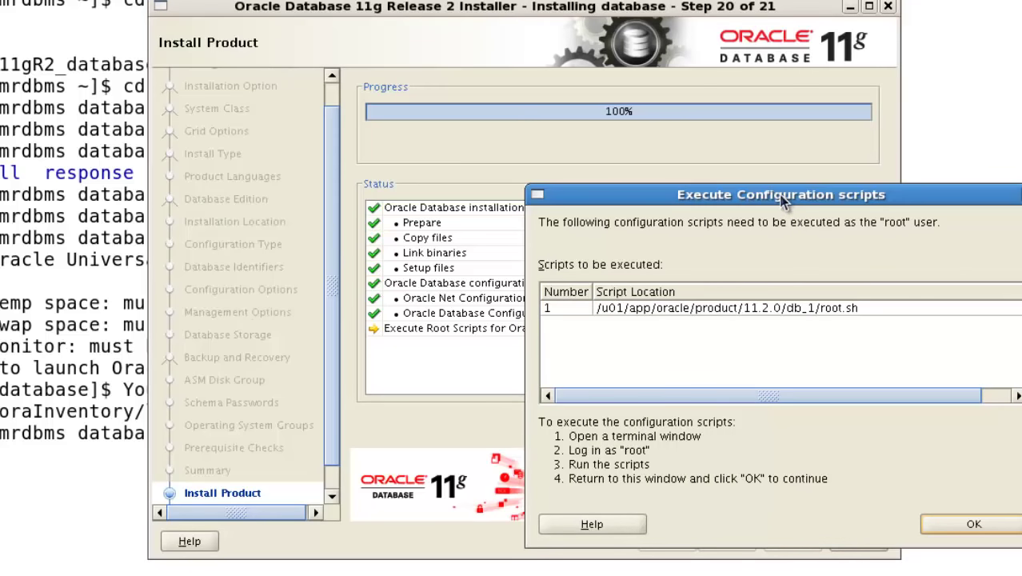
drag(784, 202, 578, 130)
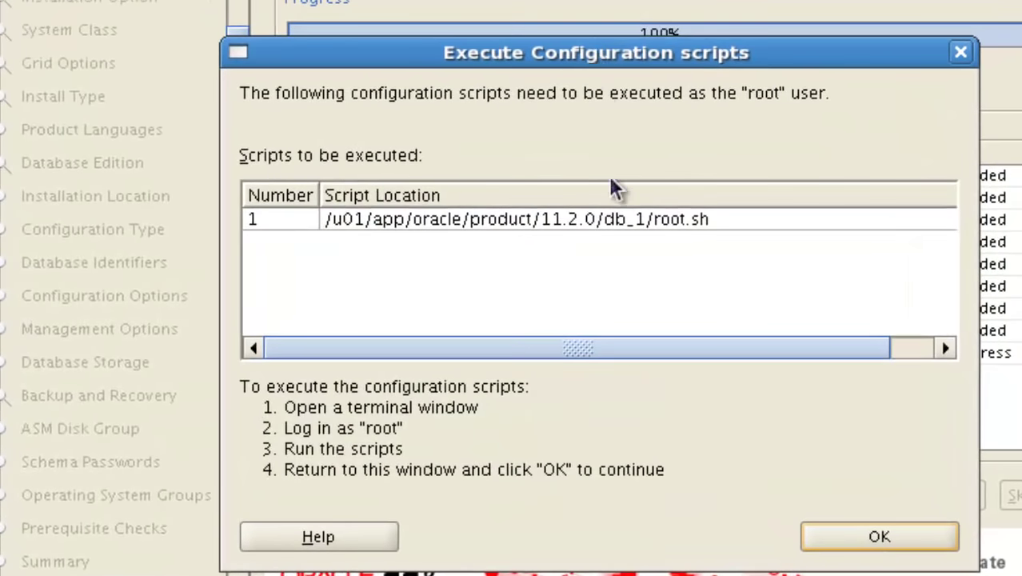
double_click(510, 220)
triple_click(485, 219)
key(ctrl+c)
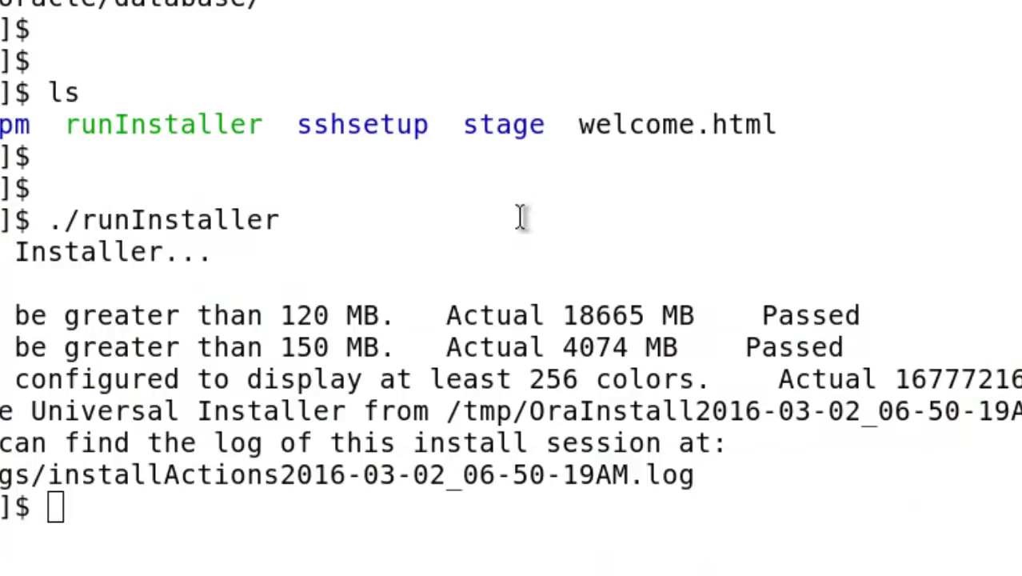
- In a new terminal tab, become root with su - and the root password, then enlarge the text
key(ctrl+shift+t)
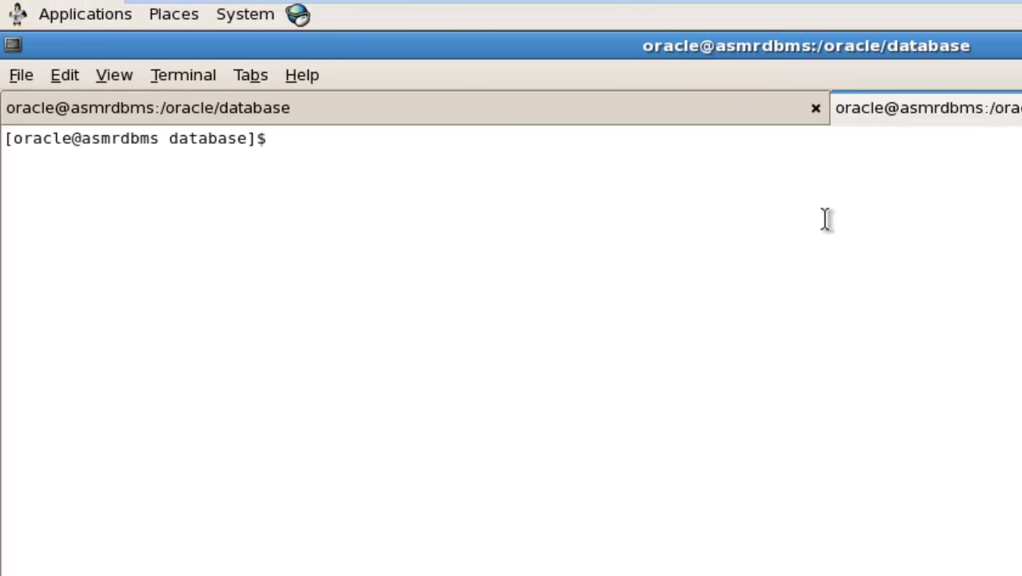
text(su -)
key(Return)
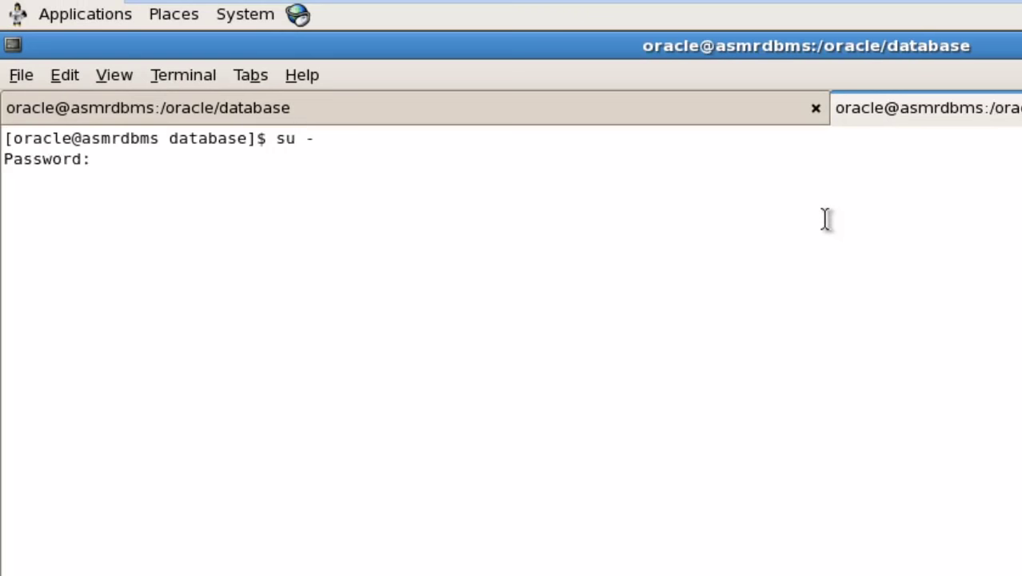
key(Return)
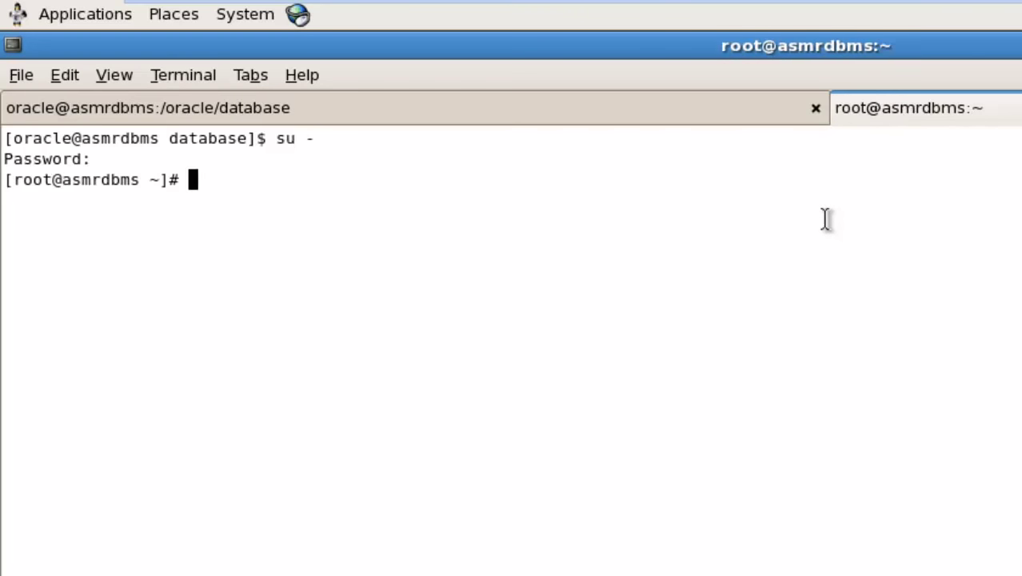
key(Return)
key(Return)
key(ctrl+plus)
key(ctrl+plus)
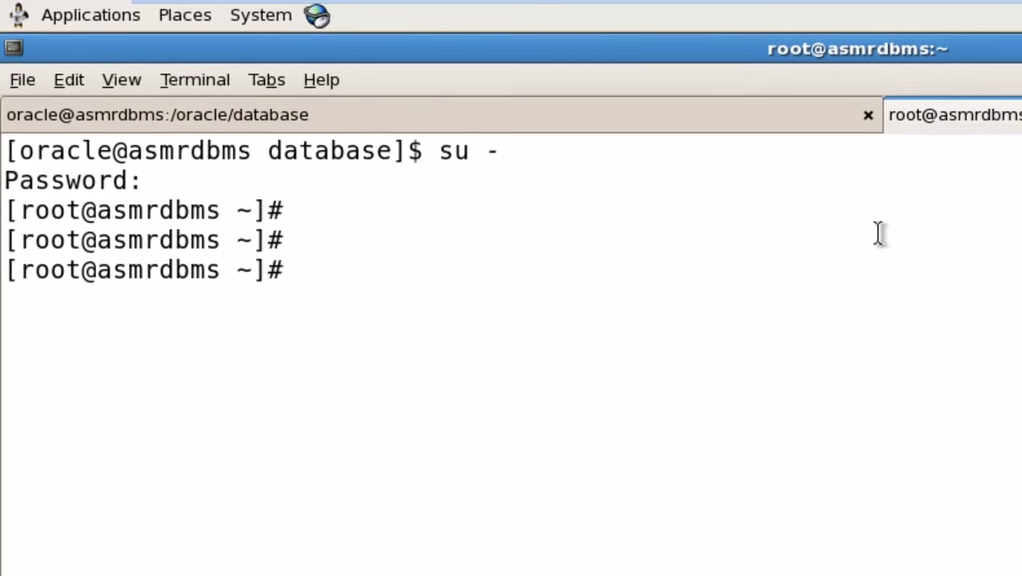
- Run /u01/app/oracle/product/11.2.0/db_1/root.sh, accepting the default bin directory and keeping the existing dbhome, oraenv and coraenv files
key(ctrl+shift+v)
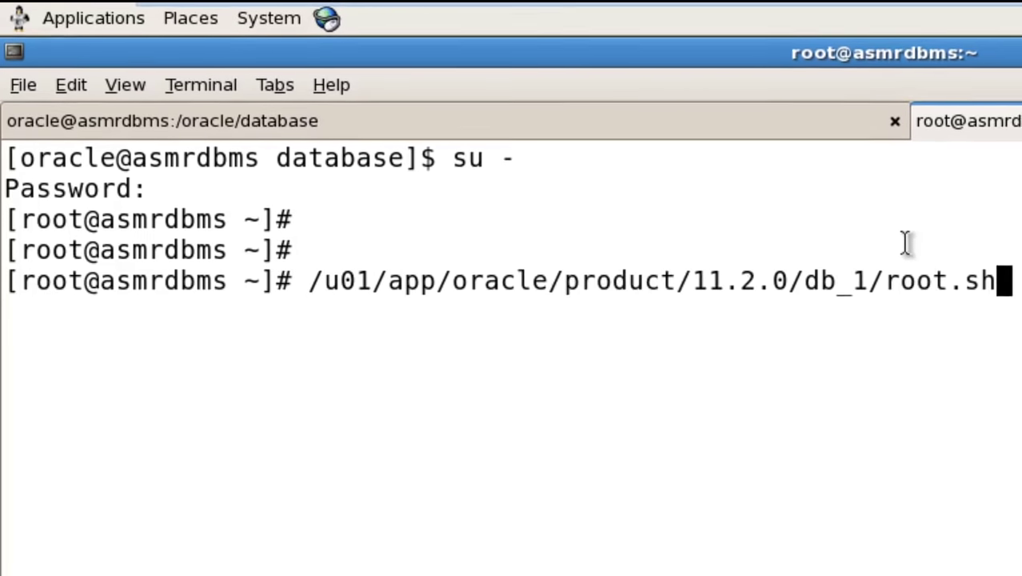
key(Return)
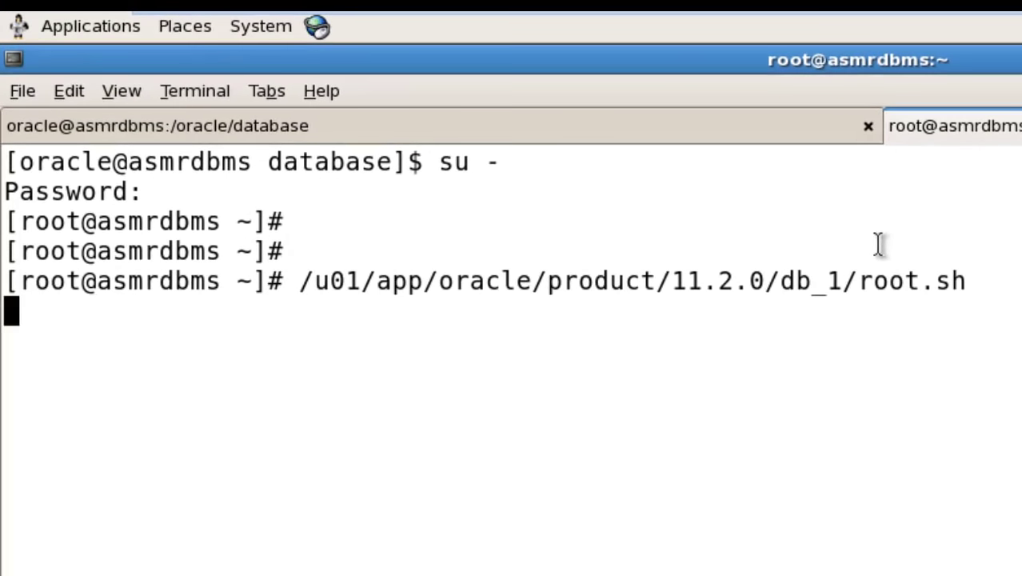
key(Return)
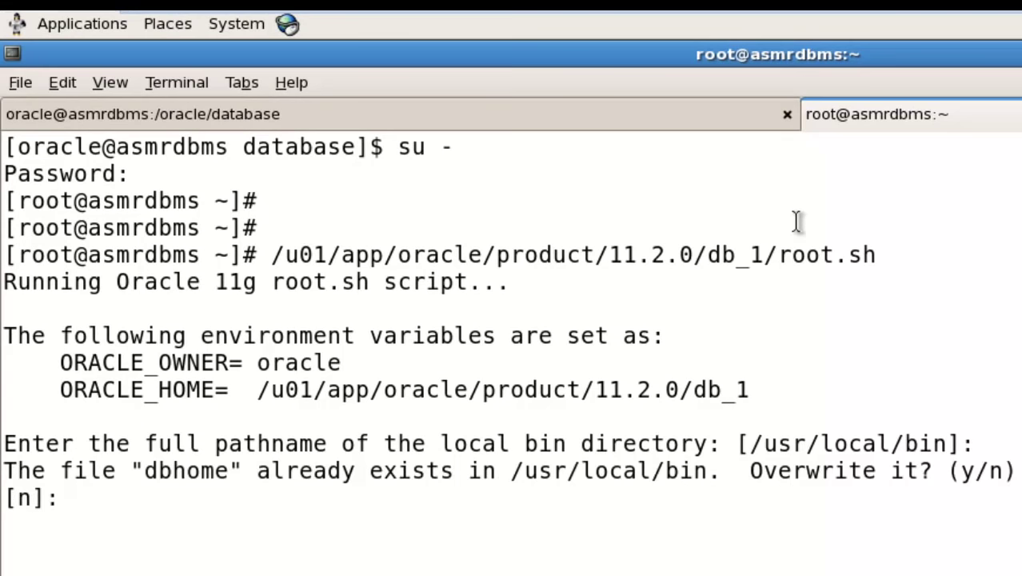
key(Return)
key(Return)
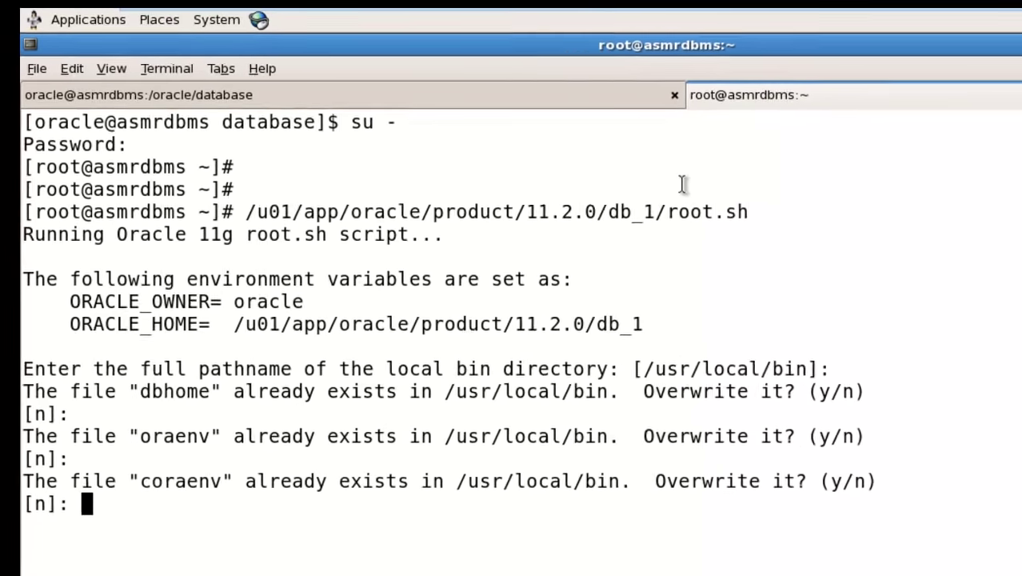
key(Return)
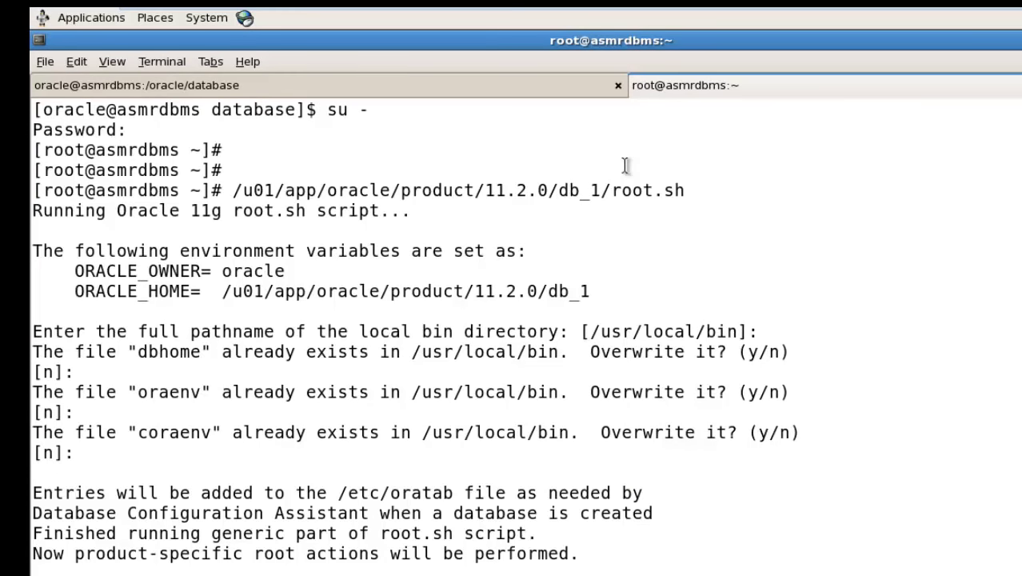